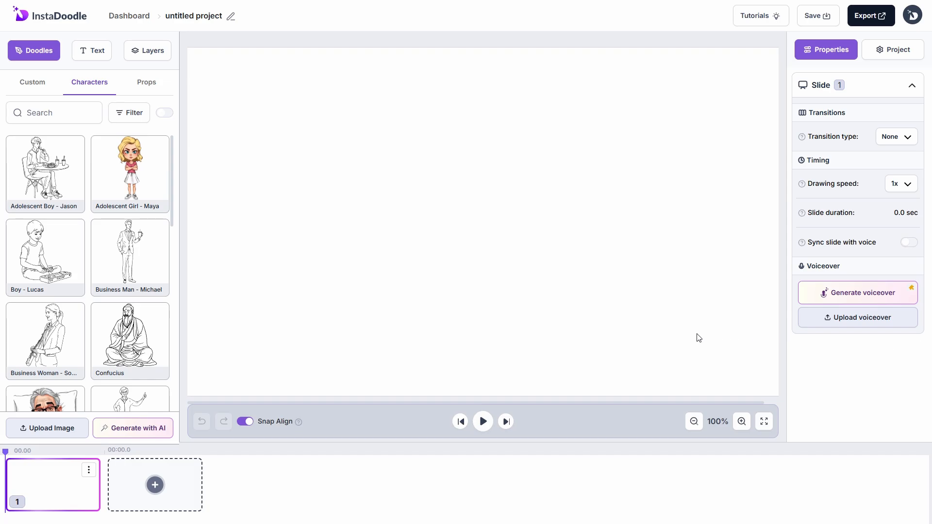
# Open the AI asset generator and set it to create an element in the Color Caricature style
pyautogui.click(158, 430)
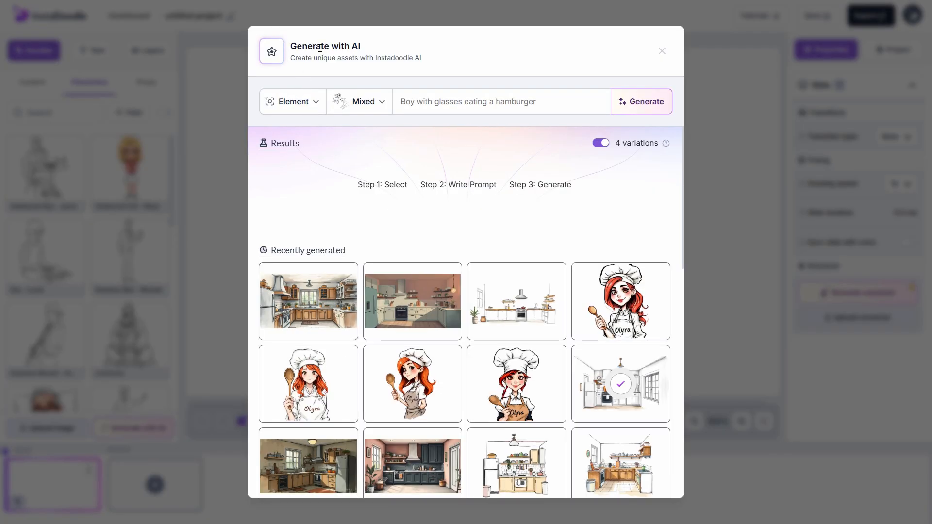
pyautogui.click(292, 103)
pyautogui.click(325, 126)
pyautogui.click(368, 105)
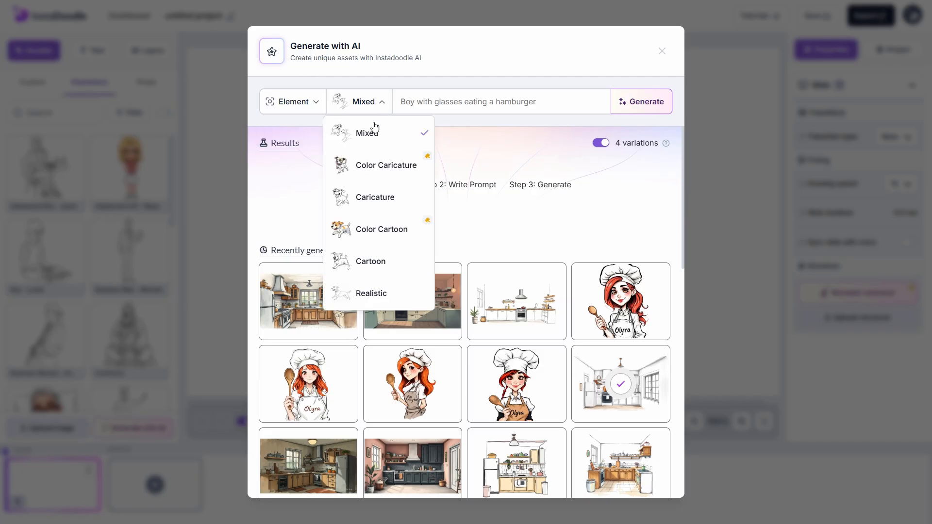
pyautogui.click(379, 168)
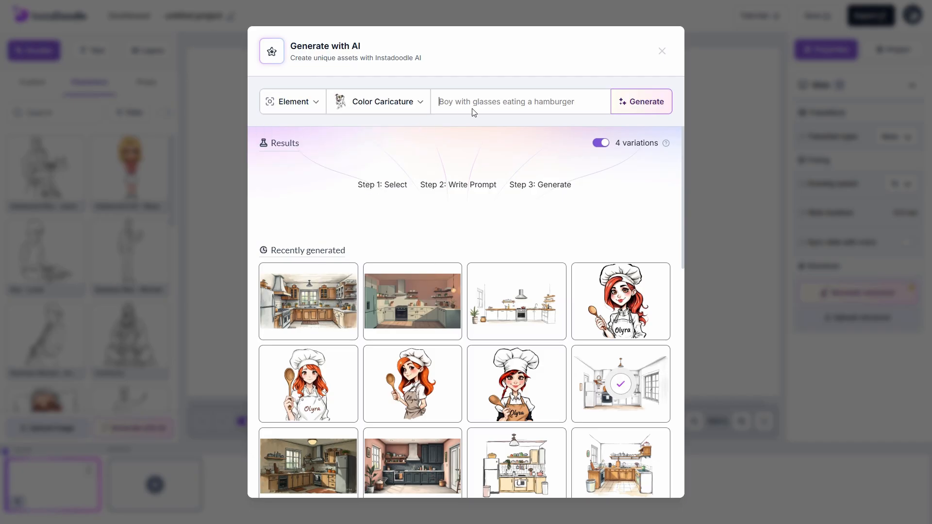
# Generate a female chef with red hair, brown eyes, a wooden spoon, a large chef's hat, an apron reading 'Olyra' and a slight smile
pyautogui.write('a female chef with red hair and ')
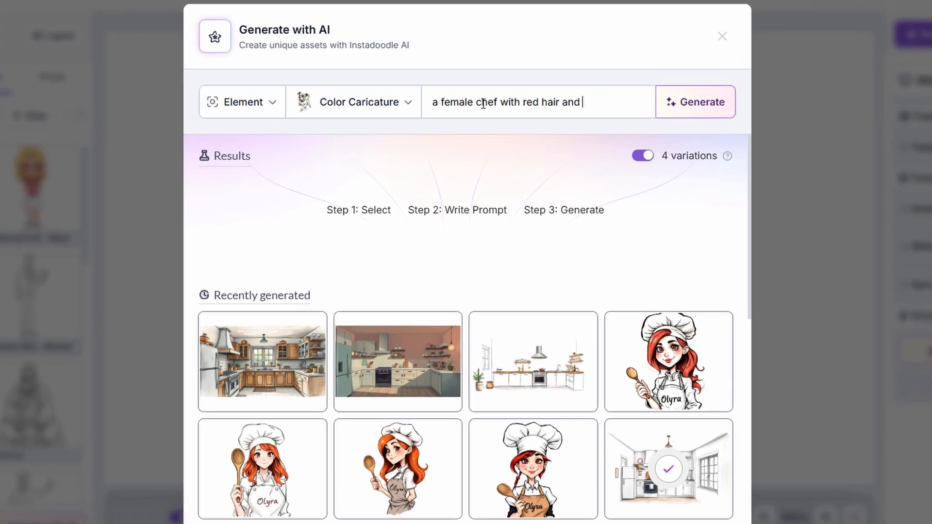
pyautogui.write('brown eyes, she holds a woode')
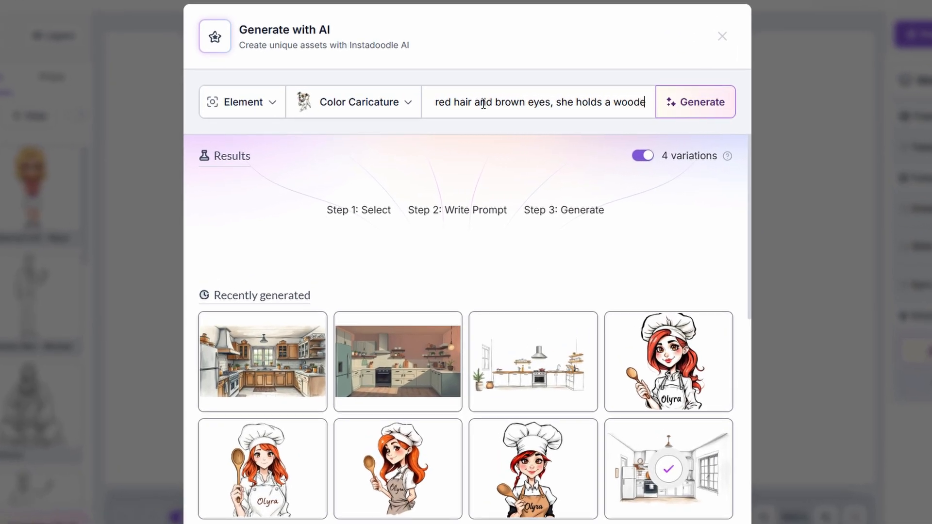
pyautogui.write('n spoon in her hand wearing a large ch')
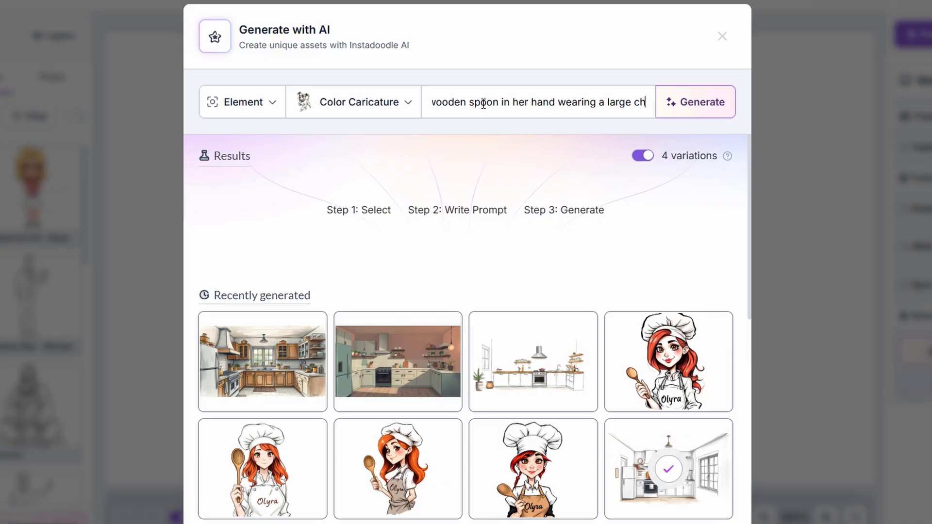
pyautogui.write("ef's hat and an apron with wor")
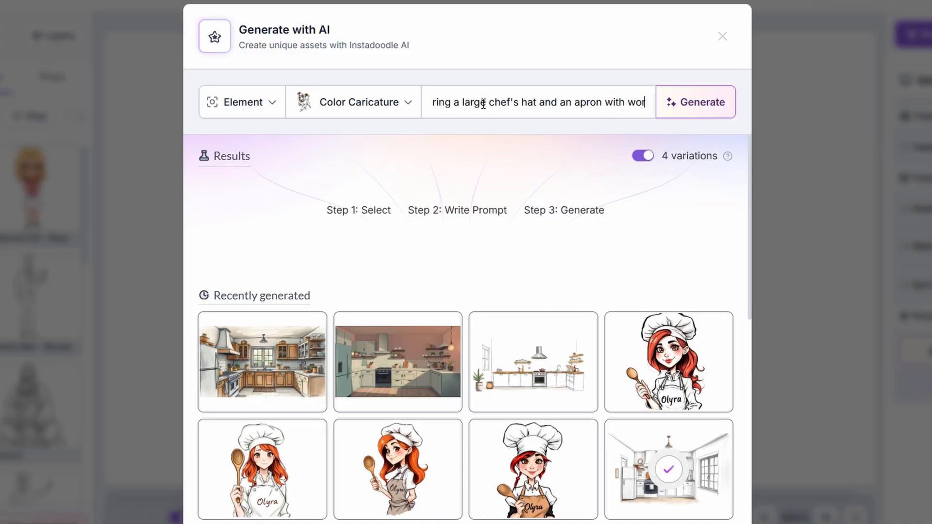
pyautogui.write("d 'Olyra' written on it. ")
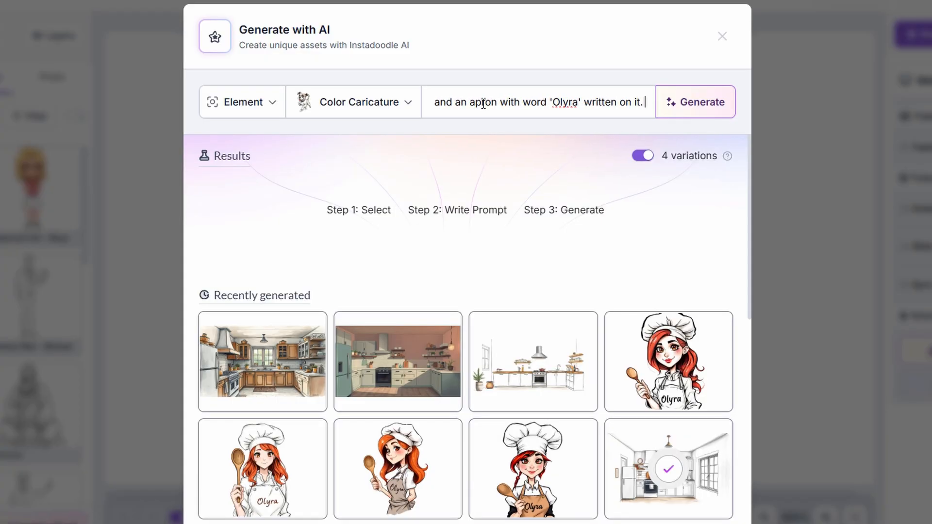
pyautogui.write('She as a slight smile')
pyautogui.click(663, 105)
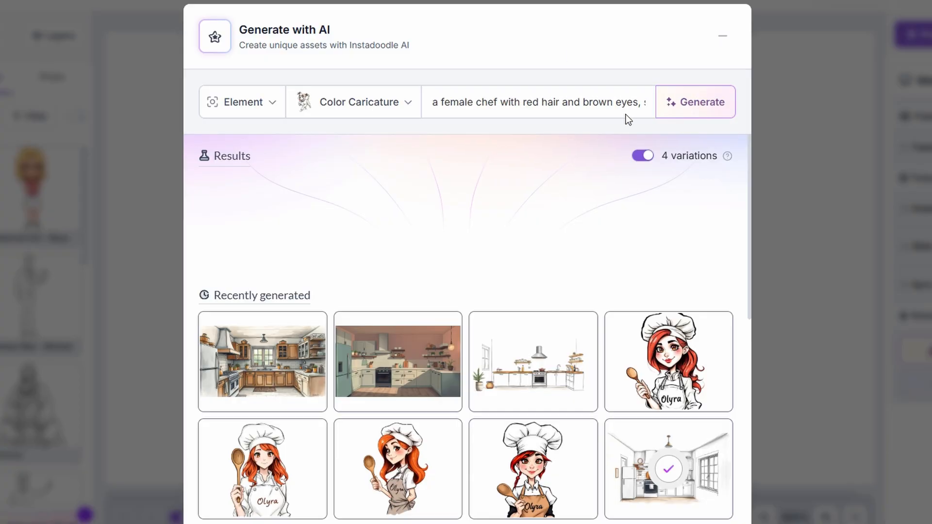
# Add chosen chef variations, including the one with braids and a beige apron, to the custom doodles and close the generator
pyautogui.click(235, 254)
pyautogui.click(690, 111)
pyautogui.click(724, 36)
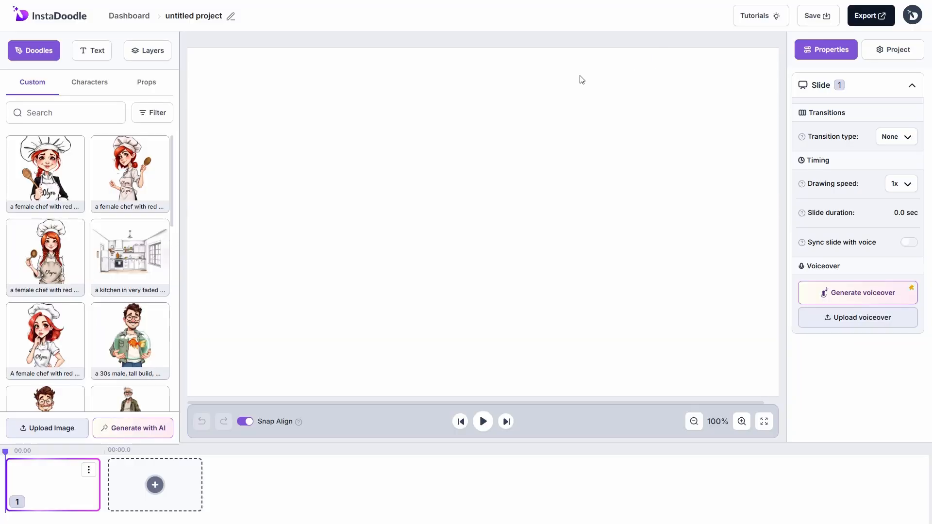
# Place the braided chef in the beige apron on the slide, enlarge her to most of its height and position her at the right side
pyautogui.click(46, 255)
pyautogui.moveTo(499, 285); pyautogui.dragTo(668, 367)
pyautogui.moveTo(599, 223); pyautogui.dragTo(521, 97)
pyautogui.moveTo(588, 221); pyautogui.dragTo(596, 221)
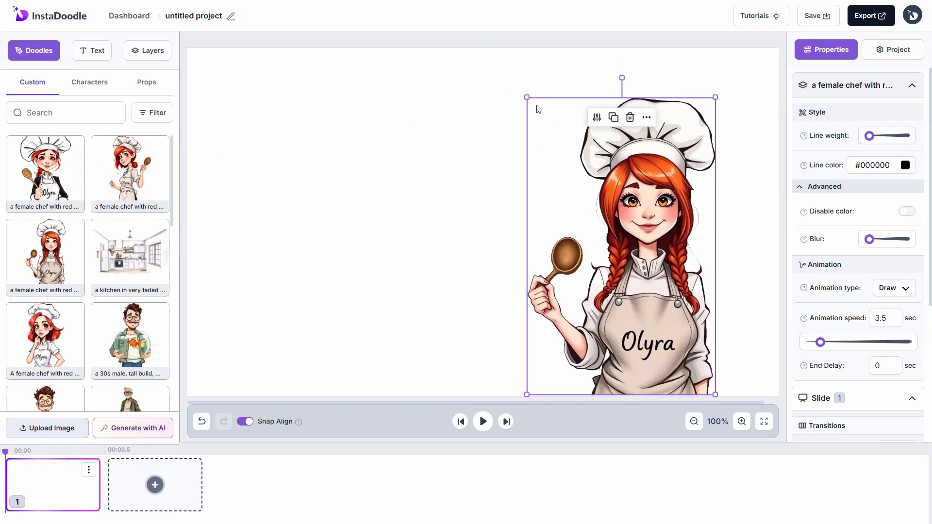
pyautogui.moveTo(527, 98); pyautogui.dragTo(515, 78)
pyautogui.moveTo(598, 194); pyautogui.dragTo(611, 199)
pyautogui.click(305, 284)
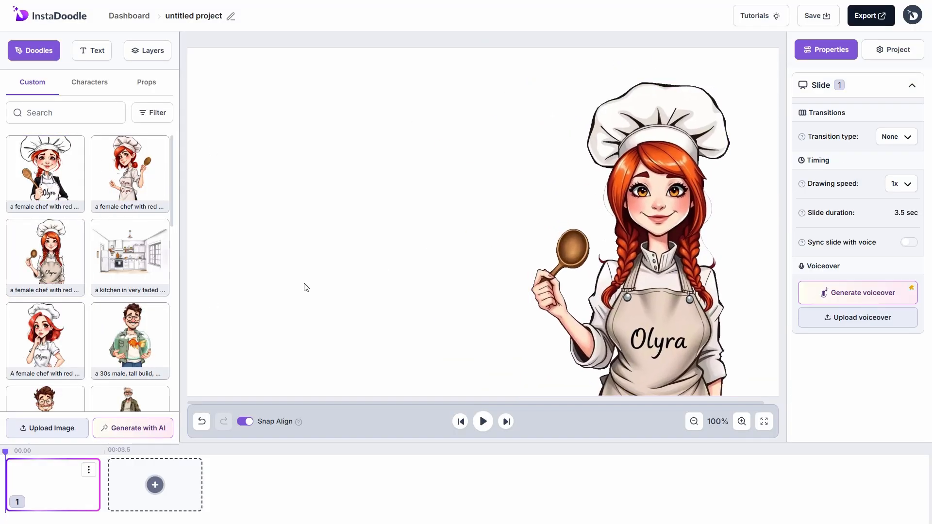
# Generate a Color Doodle background from the prompt "a kitchen in very faded and watered down colors"
pyautogui.click(150, 432)
pyautogui.click(311, 101)
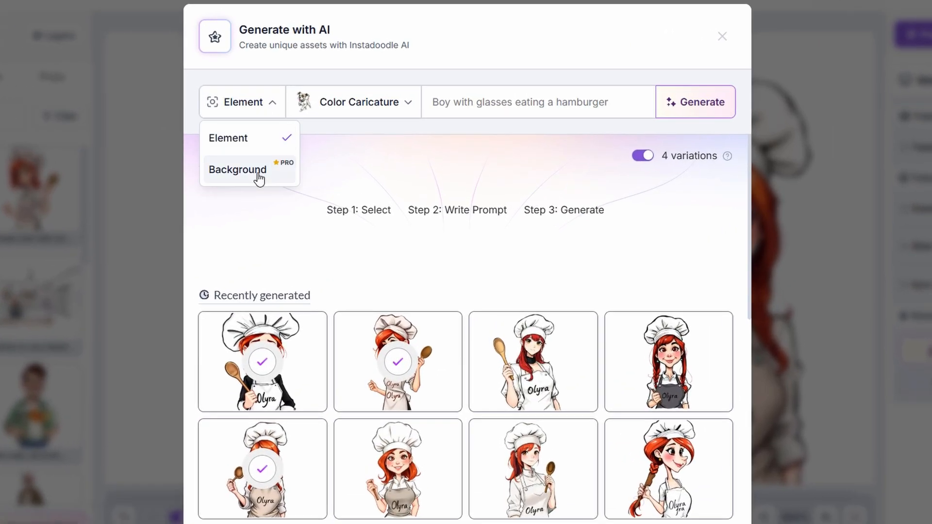
pyautogui.click(243, 171)
pyautogui.click(351, 106)
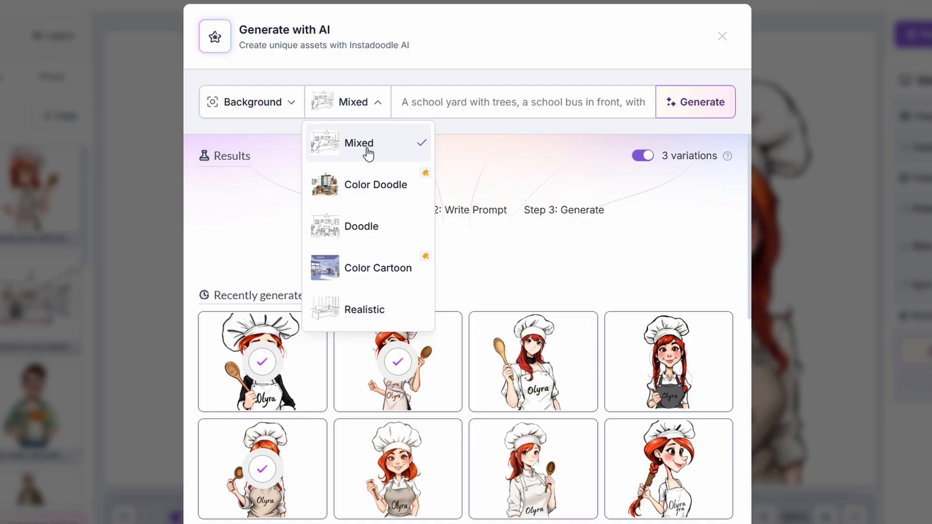
pyautogui.click(378, 185)
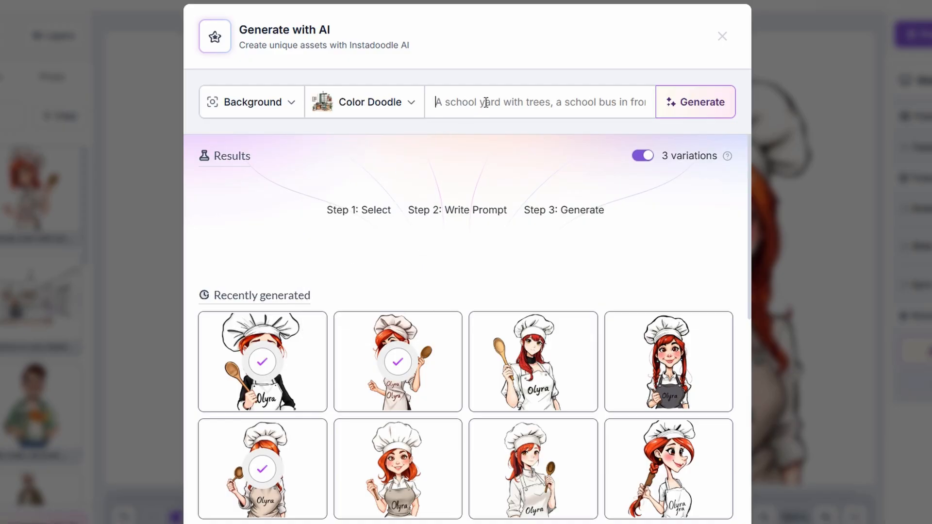
pyautogui.click(532, 104)
pyautogui.write('a kitchen in very faded and ')
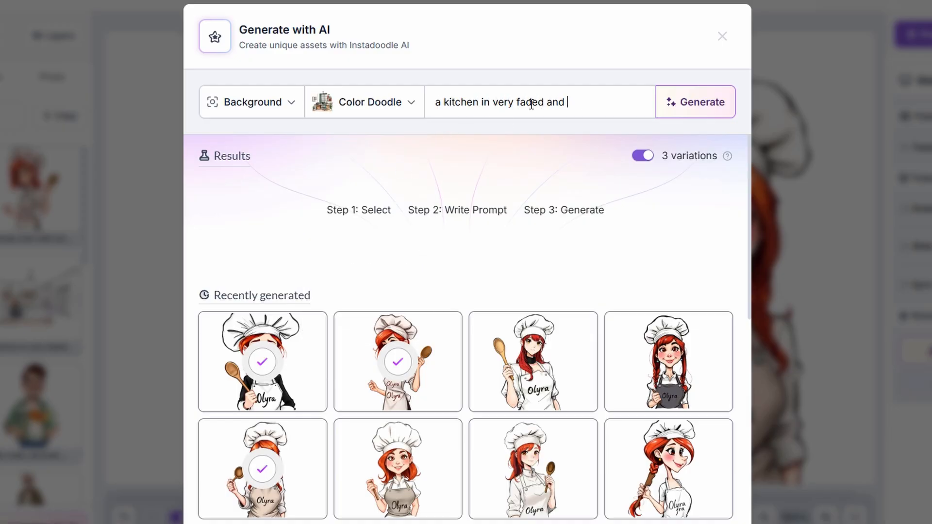
pyautogui.write('watered down colors')
pyautogui.press('Return')
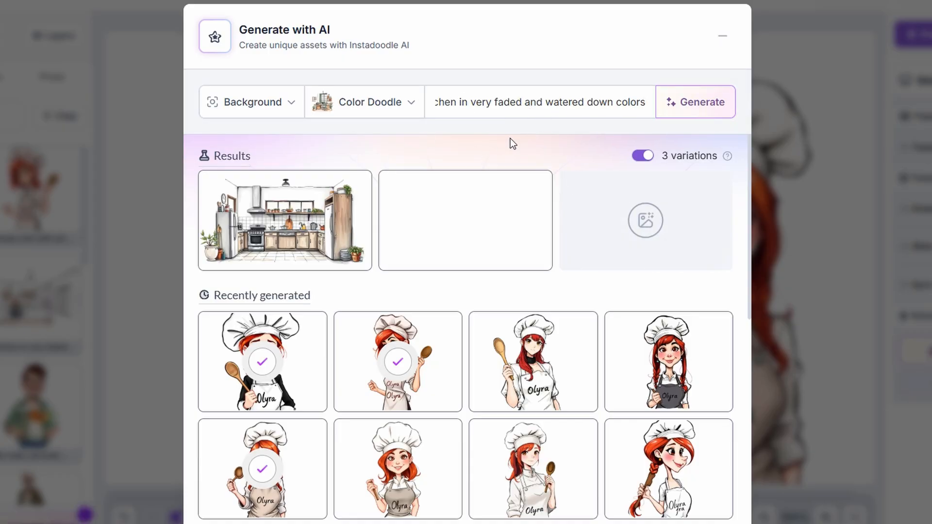
# Add the first generated kitchen variation to the slide and scale it to fill the whole canvas
pyautogui.click(256, 262)
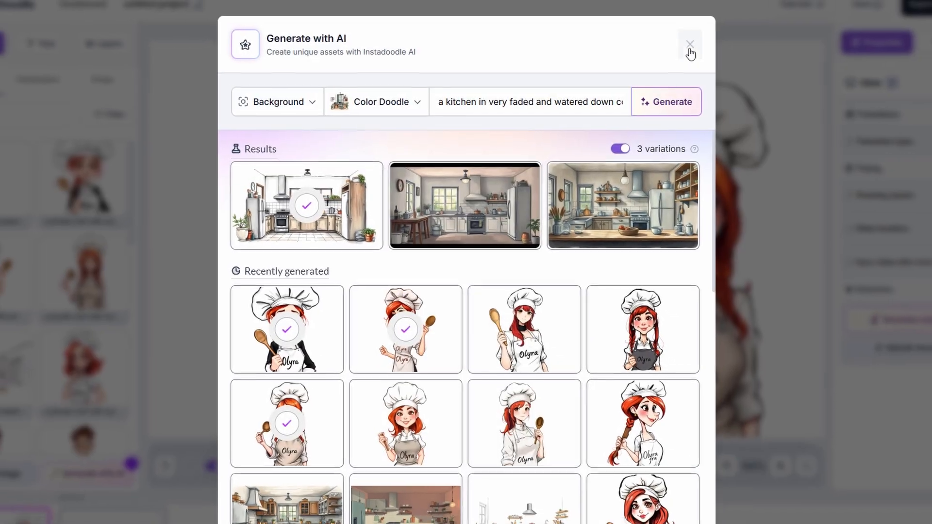
pyautogui.click(690, 49)
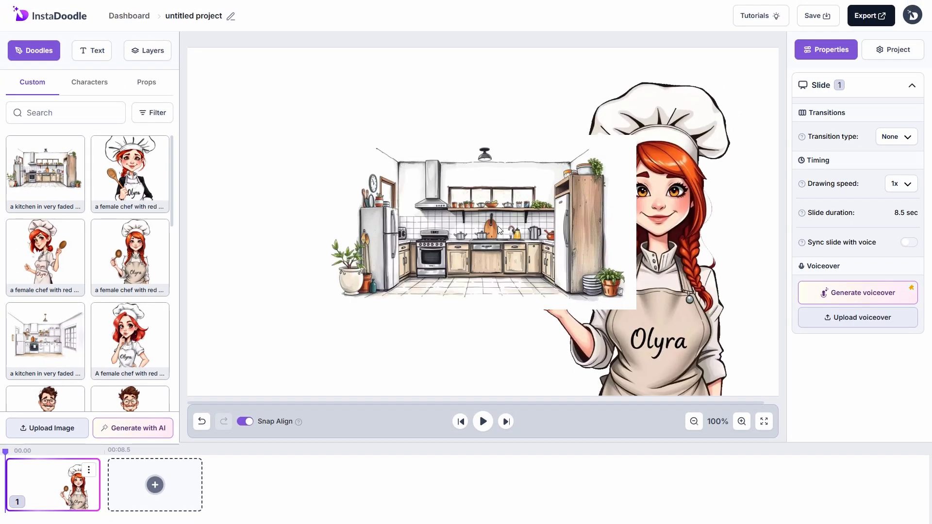
pyautogui.moveTo(497, 226); pyautogui.dragTo(784, 384)
pyautogui.moveTo(533, 267); pyautogui.dragTo(498, 266)
pyautogui.moveTo(751, 384); pyautogui.dragTo(785, 400)
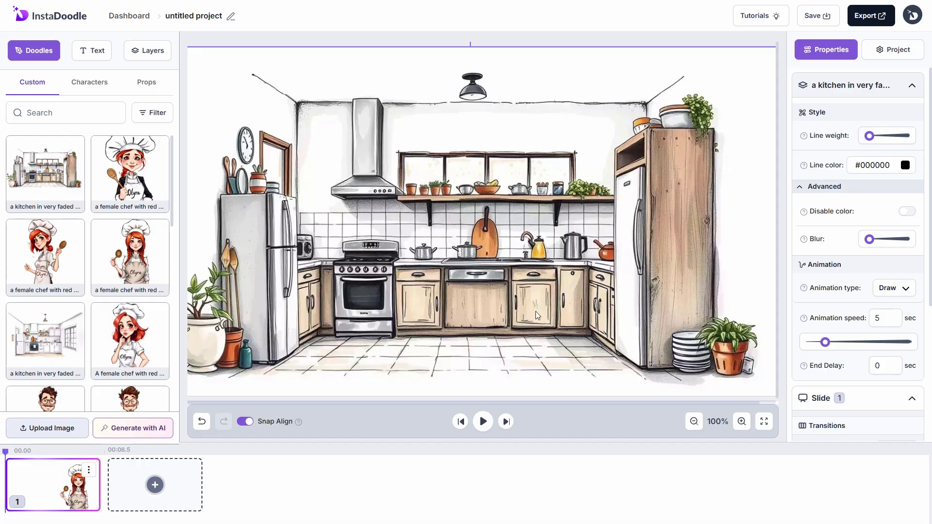
# Move the kitchen layer below the female chef layer so the chef stands in front of the background
pyautogui.click(147, 52)
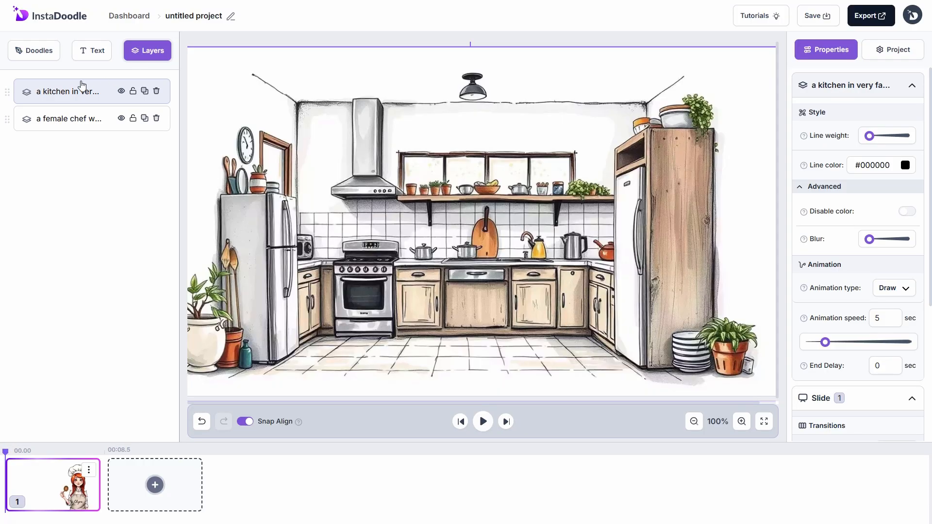
pyautogui.doubleClick(58, 95)
pyautogui.moveTo(58, 96); pyautogui.dragTo(62, 124)
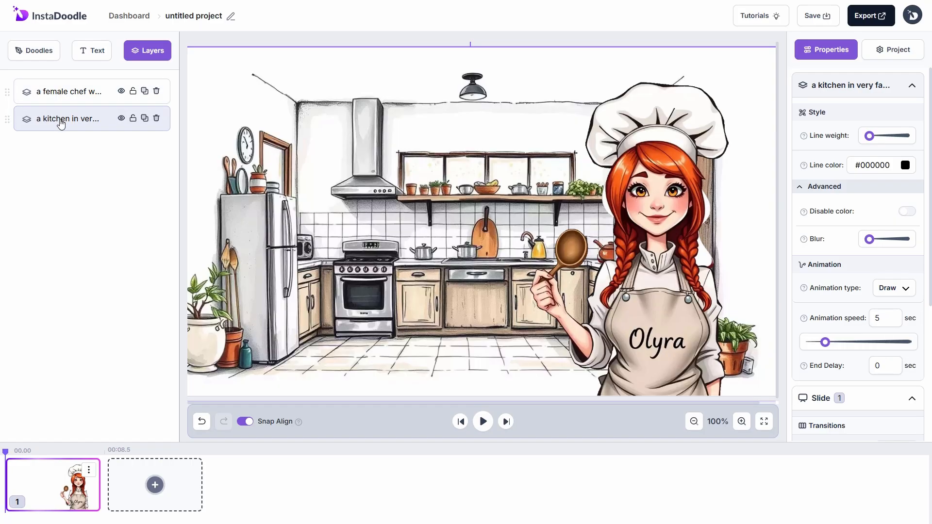
pyautogui.click(118, 152)
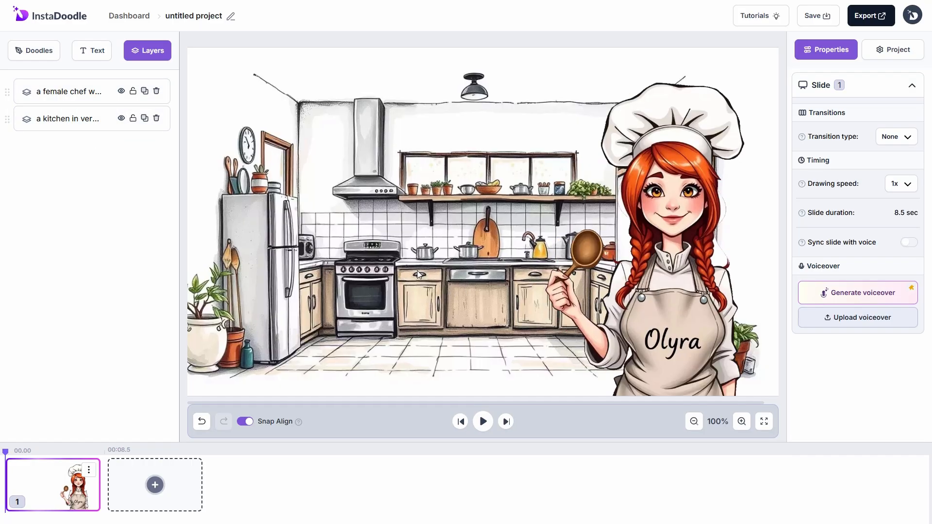
# Add the Speech Bubble prop over the upper part of the kitchen with its tail pointing toward the chef
pyautogui.click(32, 51)
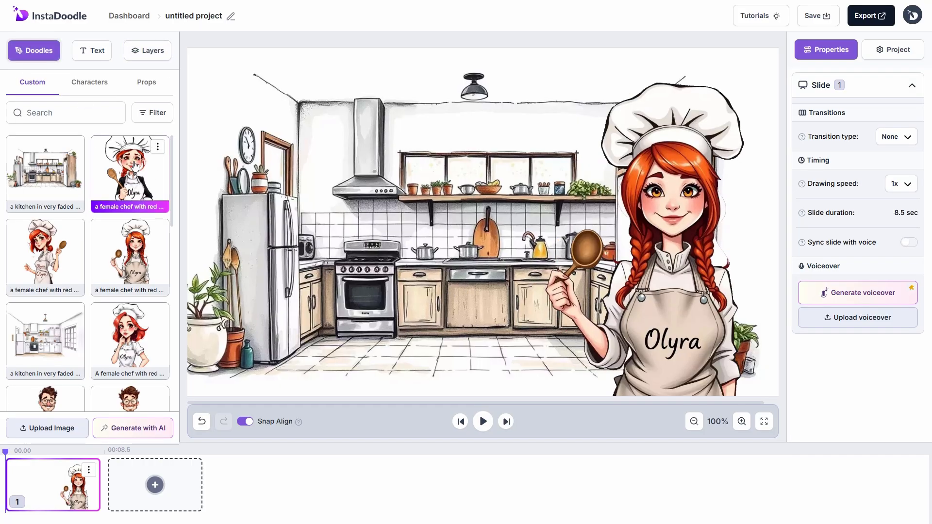
pyautogui.click(146, 82)
pyautogui.click(46, 340)
pyautogui.rightClick(434, 221)
pyautogui.click(484, 269)
# Add a text in the Gochi Hand font reading "Welcome to my kitchen!" in the speech bubble
pyautogui.click(91, 51)
pyautogui.scroll(-5, 82, 302)
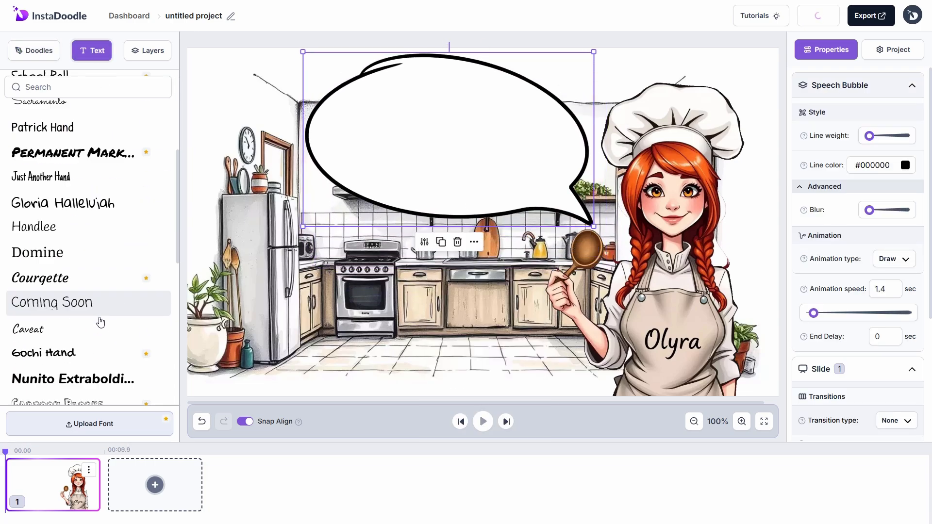
pyautogui.click(81, 300)
pyautogui.tripleClick(828, 132)
pyautogui.write('Welcom')
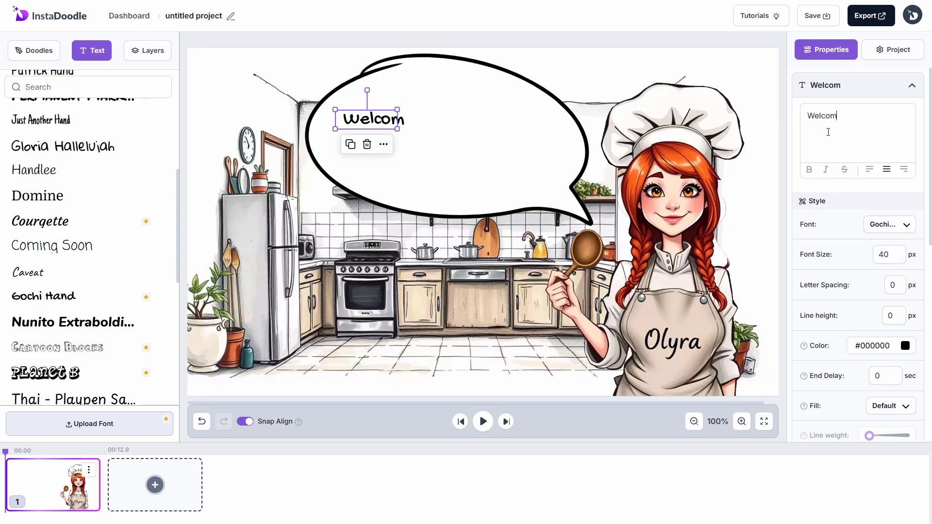
pyautogui.write('e to my kitchen!')
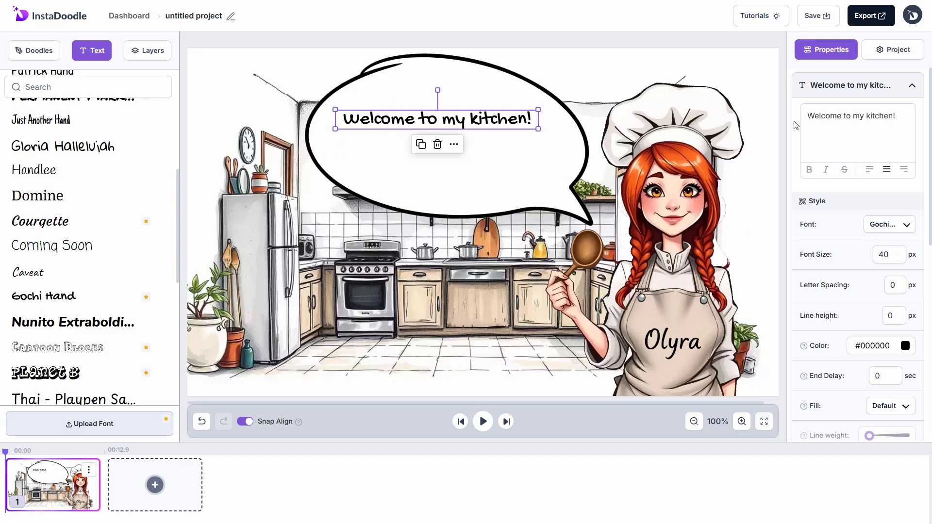
# Break the welcome text onto two lines before "kitchen!", enlarge it to 67 px and fit it inside the speech bubble
pyautogui.click(867, 118)
pyautogui.press('Return')
pyautogui.moveTo(477, 148); pyautogui.dragTo(574, 176)
pyautogui.moveTo(513, 159); pyautogui.dragTo(502, 159)
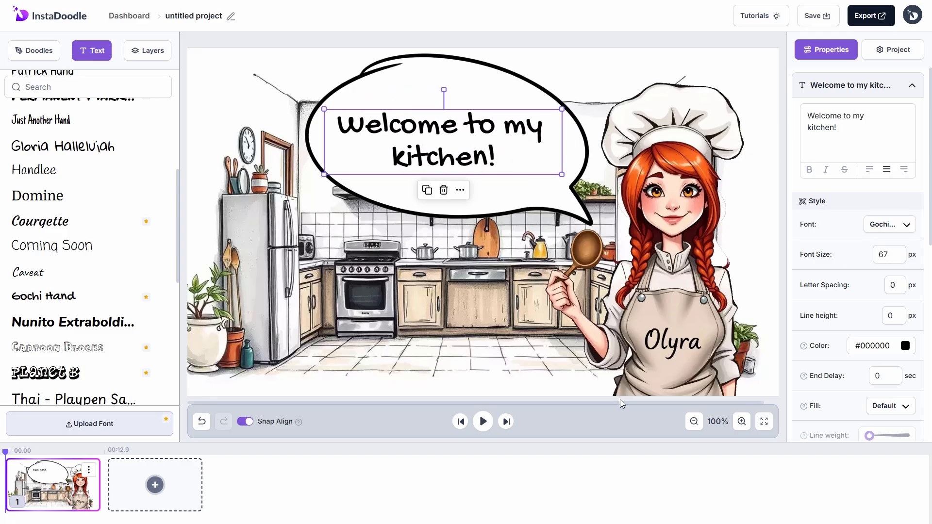
pyautogui.click(622, 404)
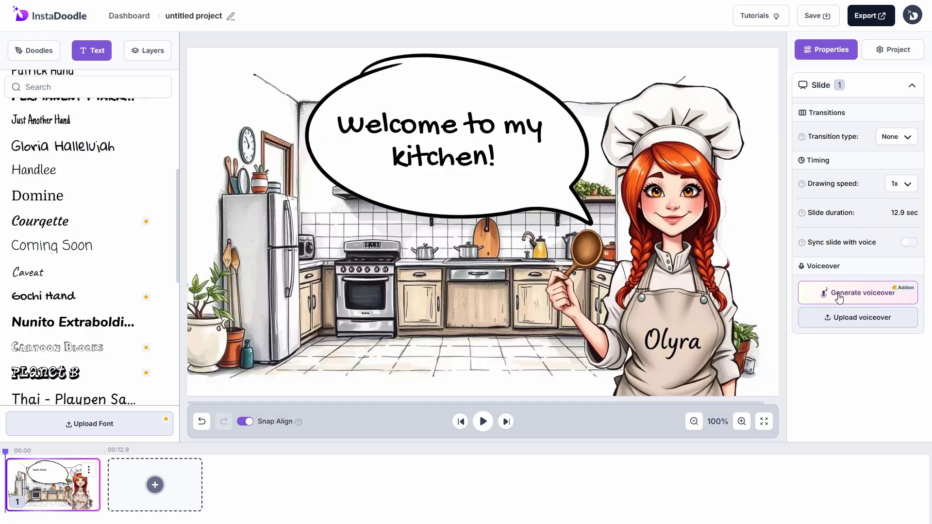
# Write a voiceover script where the chef introduces herself, welcomes viewers to her kitchen and promises step-by-step spaghetti Bolognese, and choose the Sophie voice
pyautogui.click(809, 293)
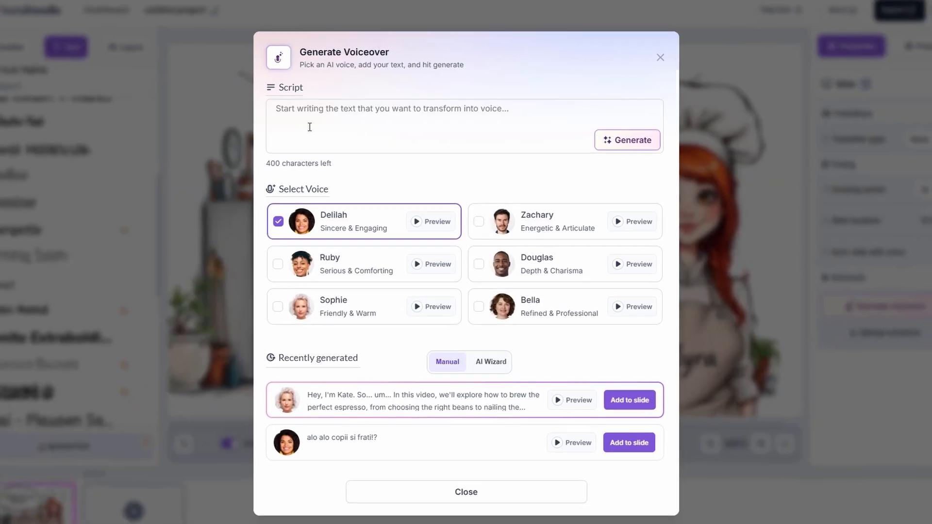
pyautogui.click(342, 126)
pyautogui.write("Hi! I'm Maria")
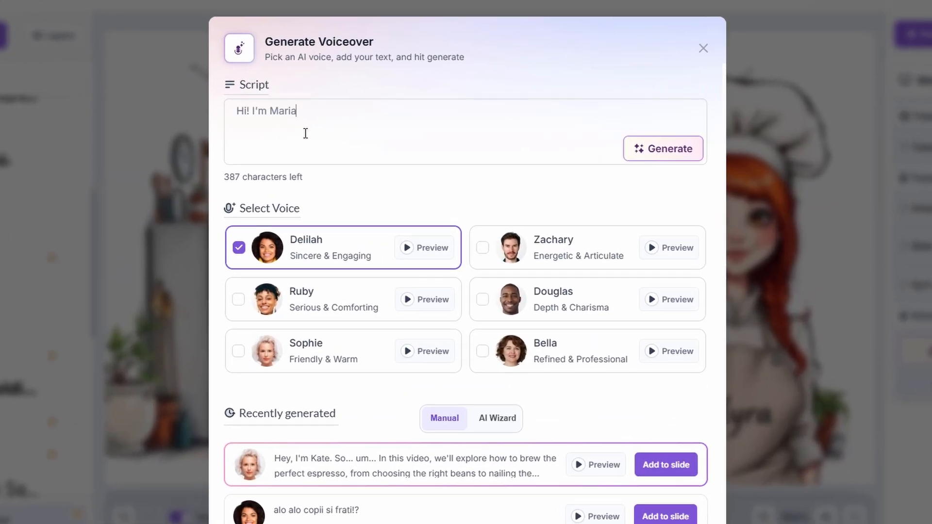
pyautogui.write(", and welcome to my kitchen. Today, we're m")
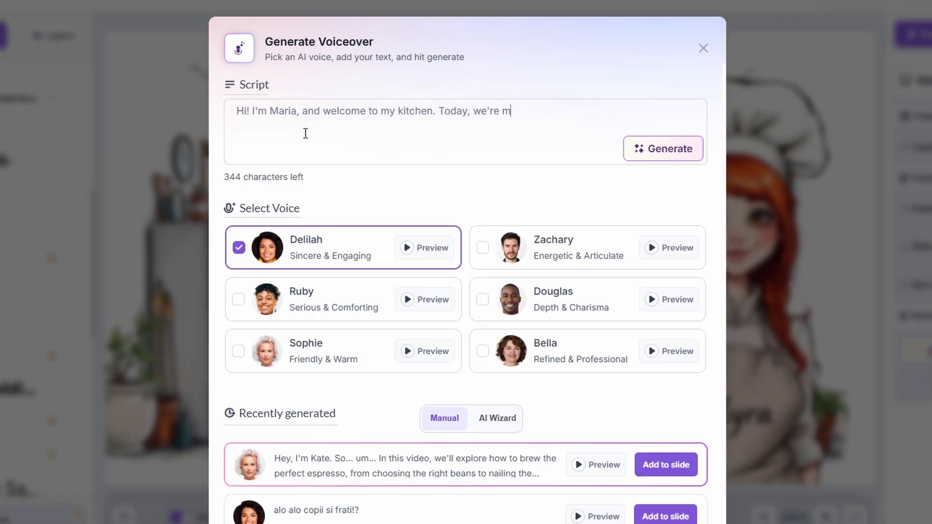
pyautogui.write("aking delicious spaghetti bolognese and i'll walk you through e")
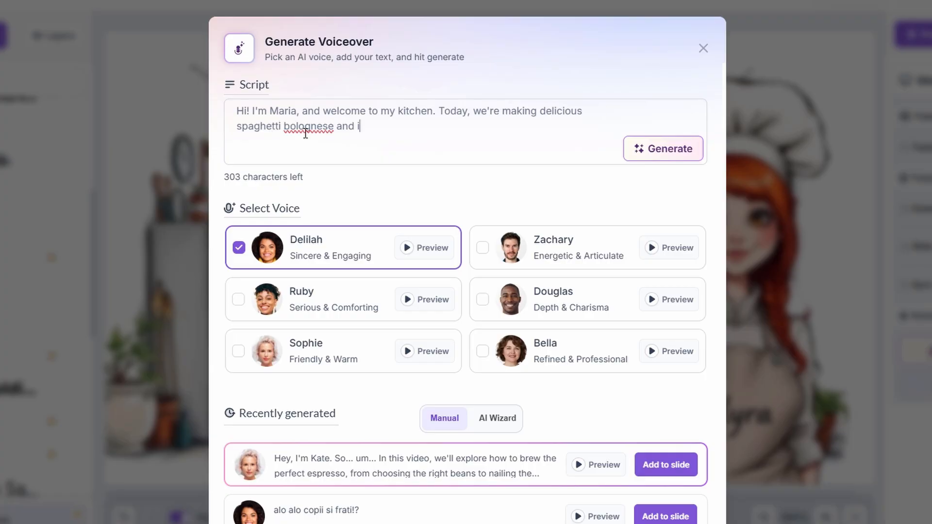
pyautogui.write('very step of the process.')
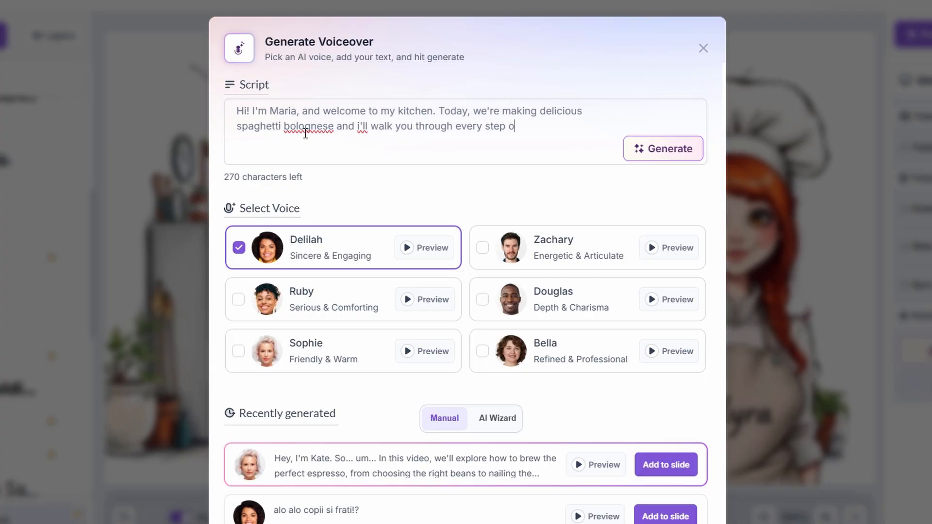
pyautogui.click(296, 354)
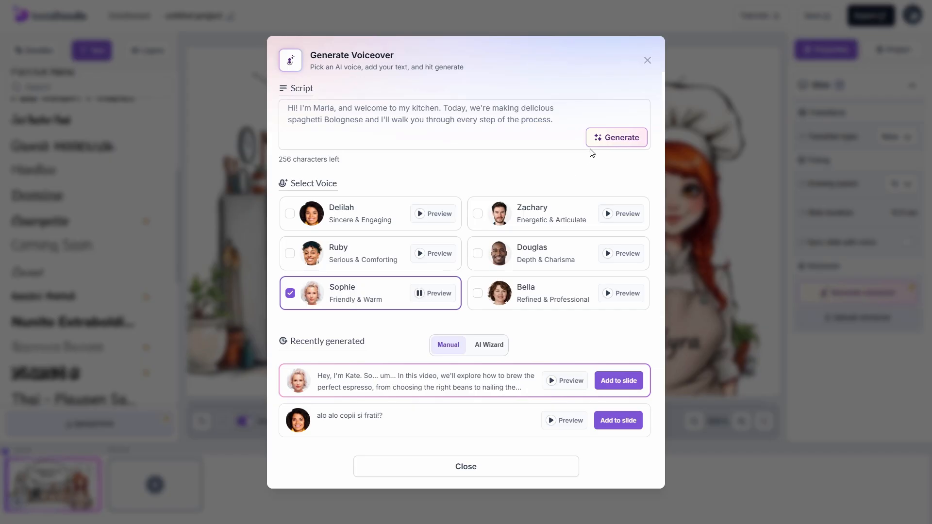
# Generate the voiceover from the script with the Sophie voice and add the new recording to the slide
pyautogui.click(592, 145)
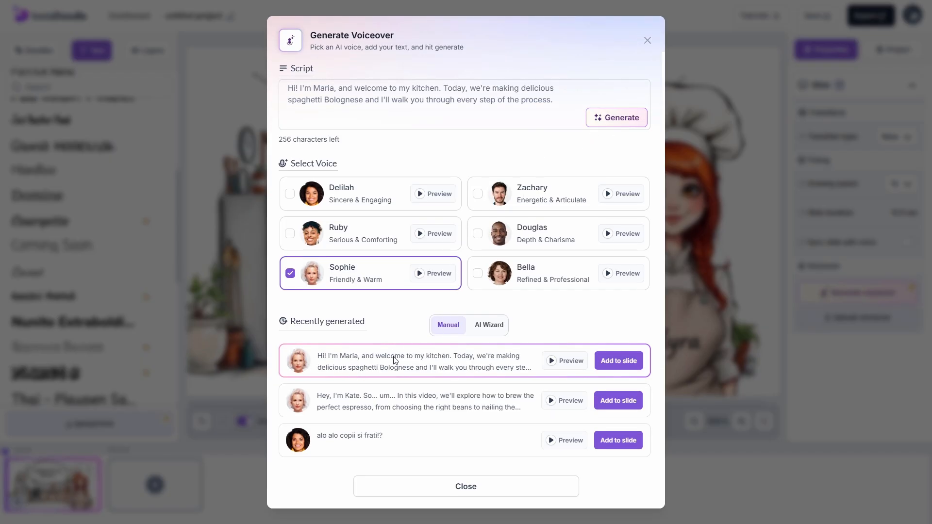
pyautogui.click(619, 361)
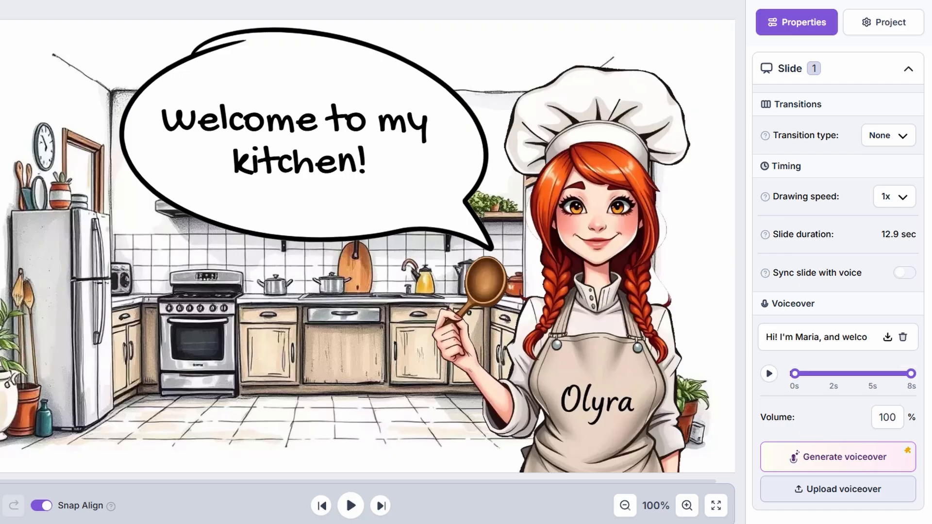
# Set the kitchen background's animation type to Slide, with an animation speed of 1 sec and an end delay of 1 sec
pyautogui.click(403, 311)
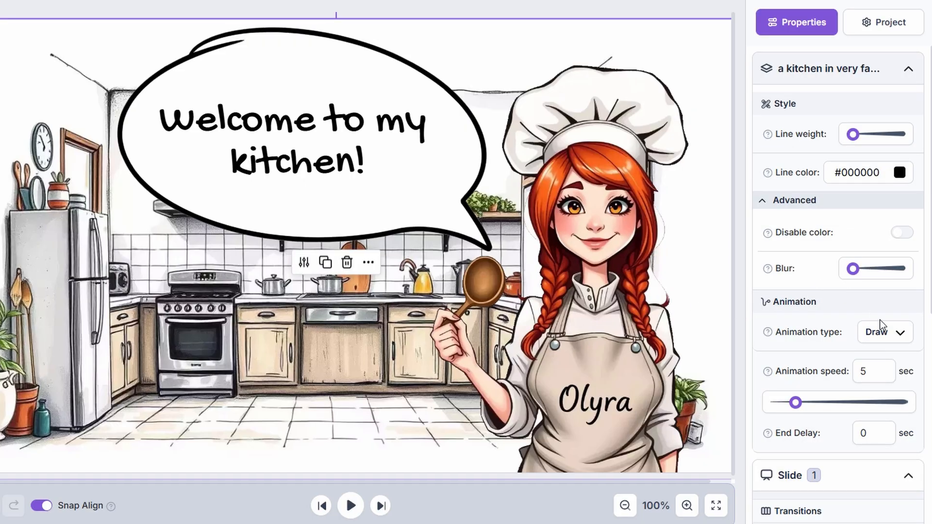
pyautogui.click(885, 333)
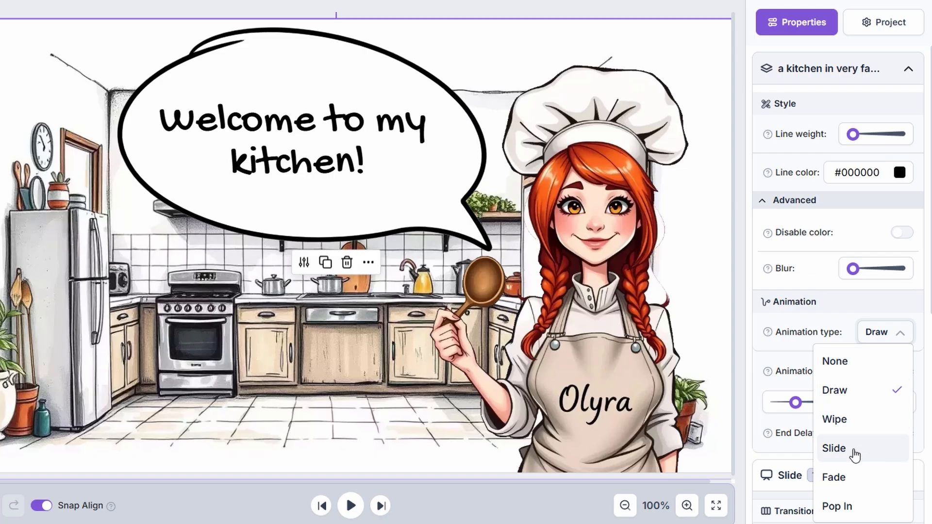
pyautogui.click(854, 455)
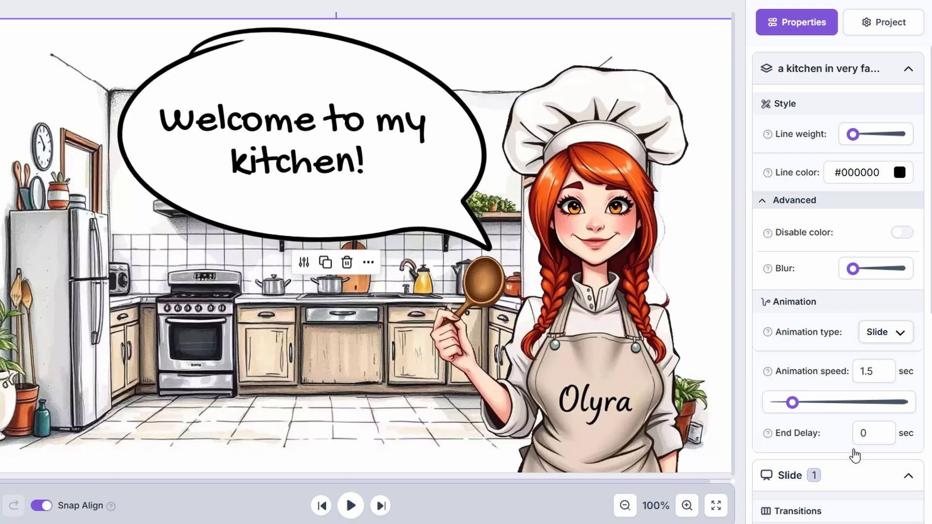
pyautogui.doubleClick(879, 372)
pyautogui.write('1')
pyautogui.moveTo(873, 431); pyautogui.dragTo(831, 436)
pyautogui.write('1')
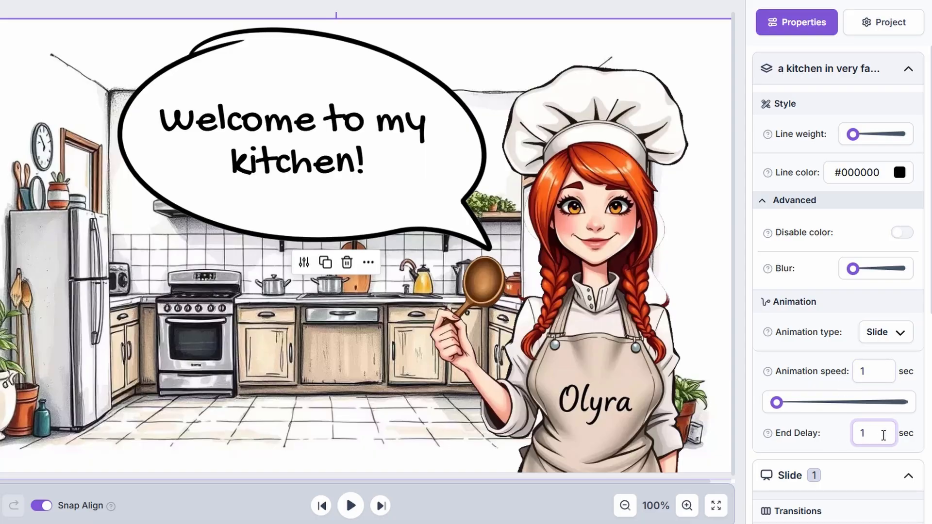
pyautogui.click(873, 457)
# Set the female chef's animation speed to 2.5 sec
pyautogui.click(478, 305)
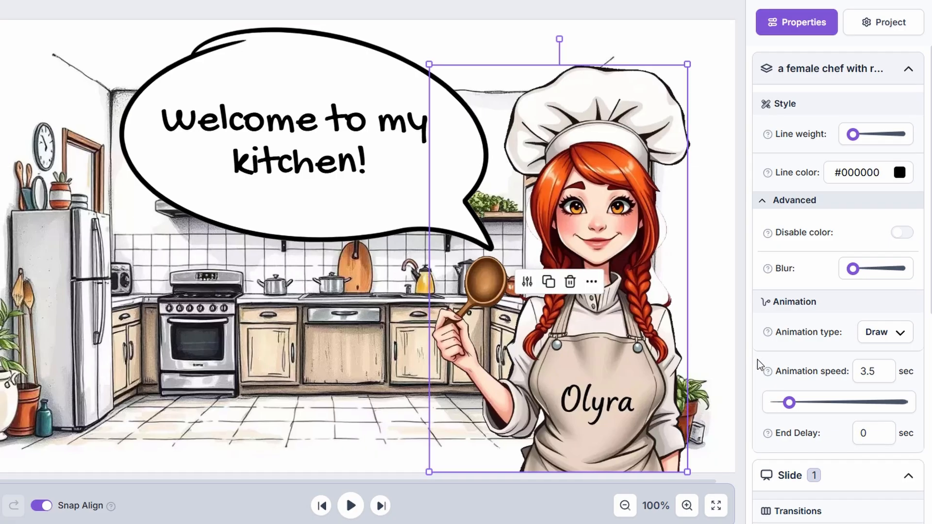
pyautogui.moveTo(875, 373); pyautogui.dragTo(860, 373)
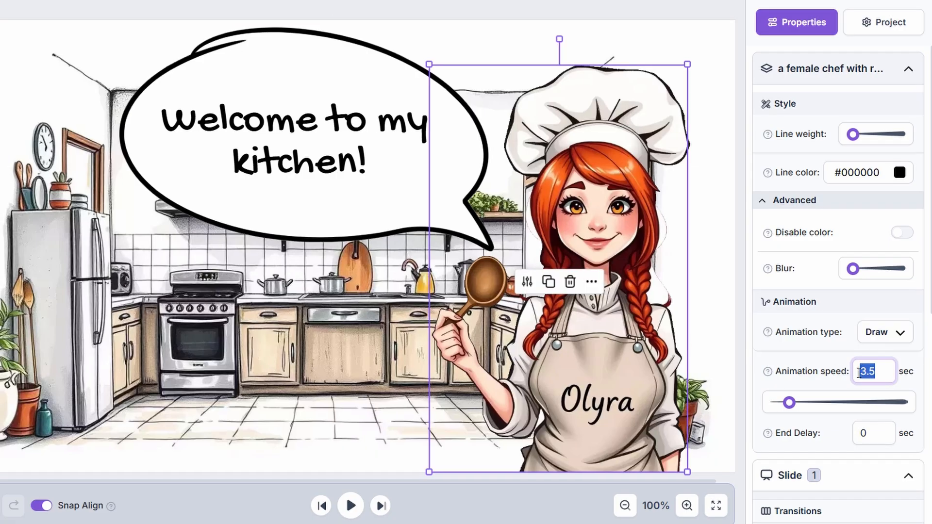
pyautogui.click(883, 374)
pyautogui.moveTo(883, 373); pyautogui.dragTo(843, 371)
pyautogui.write('2.5')
pyautogui.press('Tab')
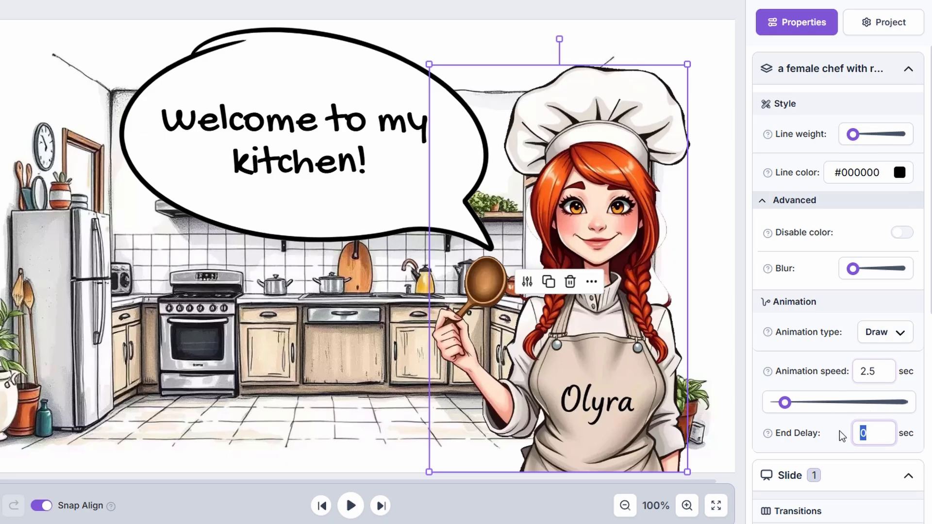
pyautogui.click(840, 438)
# Set the speech bubble's animation type to Fade
pyautogui.click(306, 209)
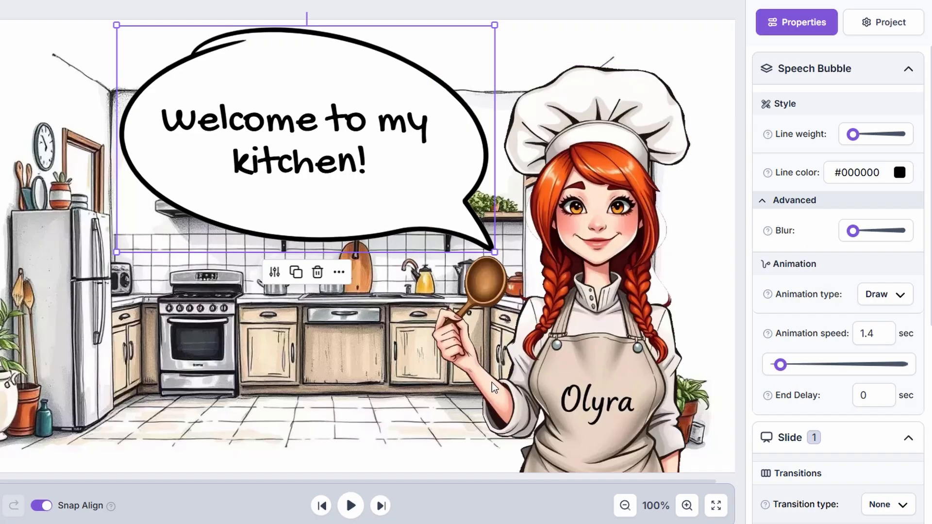
pyautogui.click(871, 295)
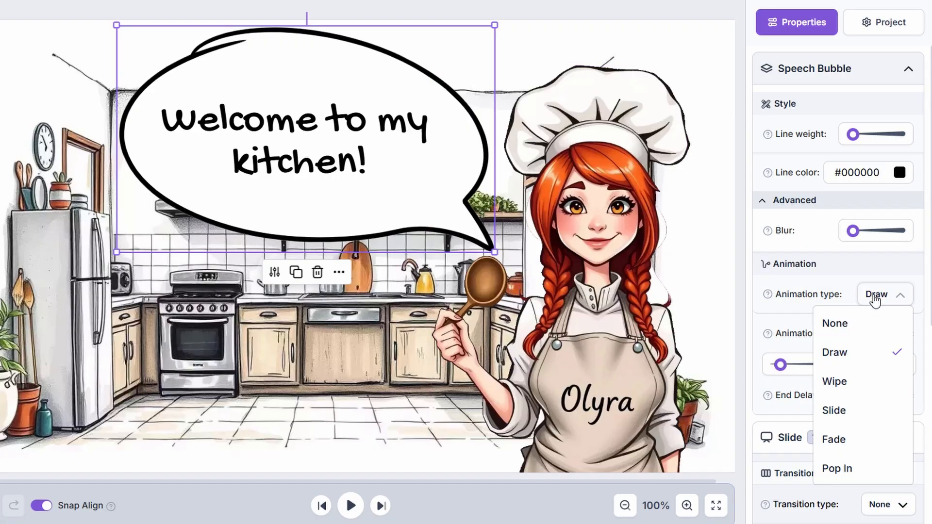
pyautogui.click(867, 439)
pyautogui.moveTo(876, 334); pyautogui.dragTo(855, 340)
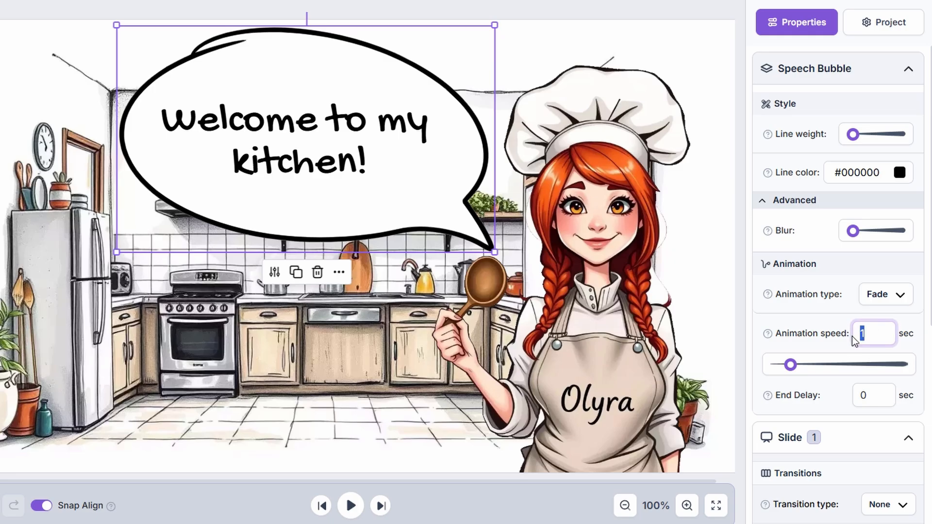
pyautogui.click(836, 346)
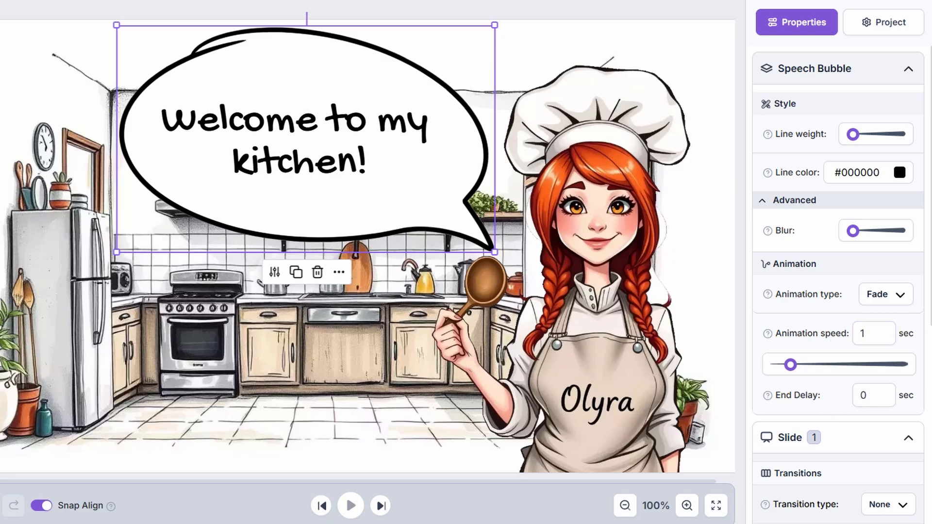
# Set the welcome text's animation type to Handwrite, with an animation speed of 1 sec and an end delay of 1 sec
pyautogui.click(357, 225)
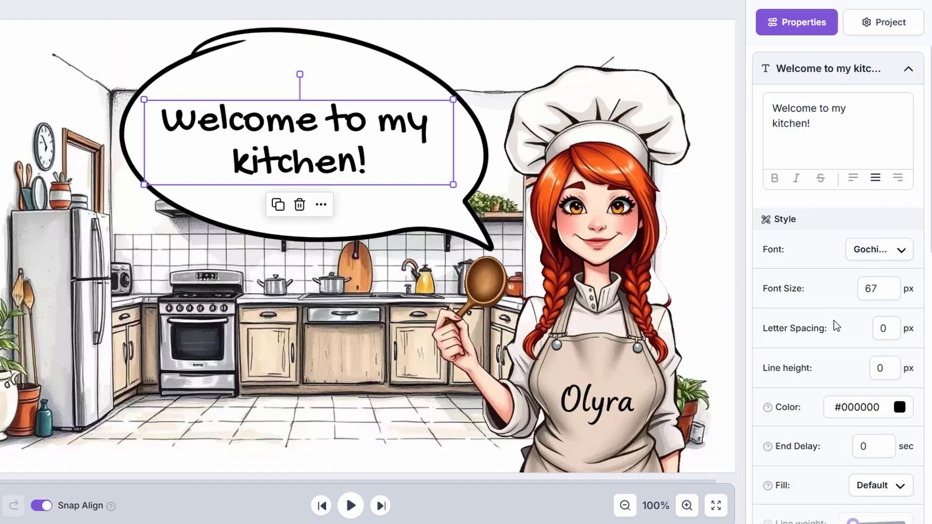
pyautogui.scroll(-4, 837, 317)
pyautogui.scroll(-1, 825, 371)
pyautogui.click(877, 335)
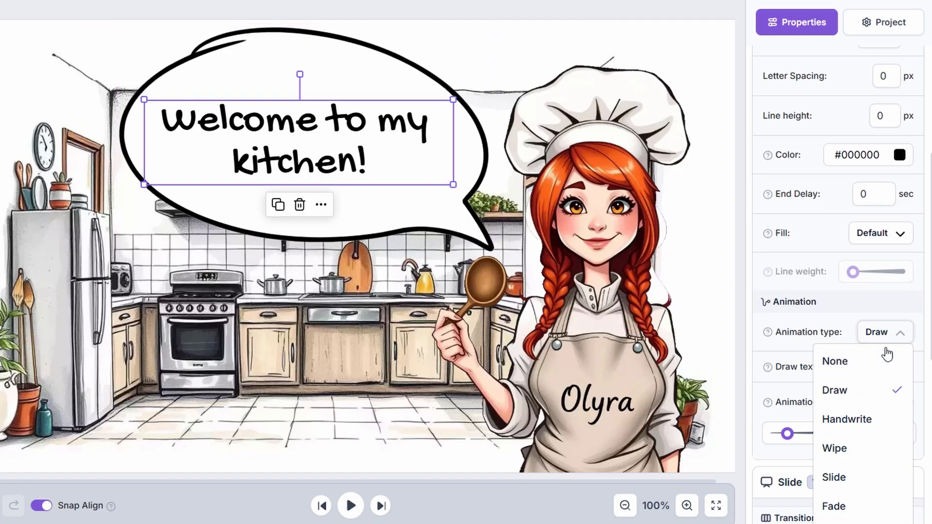
pyautogui.click(865, 418)
pyautogui.moveTo(870, 374); pyautogui.dragTo(849, 373)
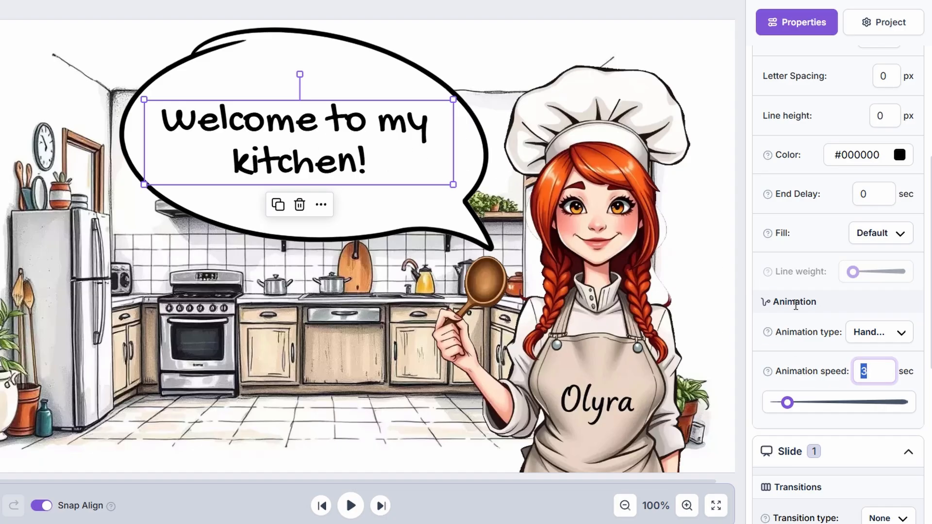
pyautogui.write('1')
pyautogui.scroll(2, 821, 316)
pyautogui.moveTo(873, 322); pyautogui.dragTo(831, 321)
pyautogui.write('1')
pyautogui.click(742, 346)
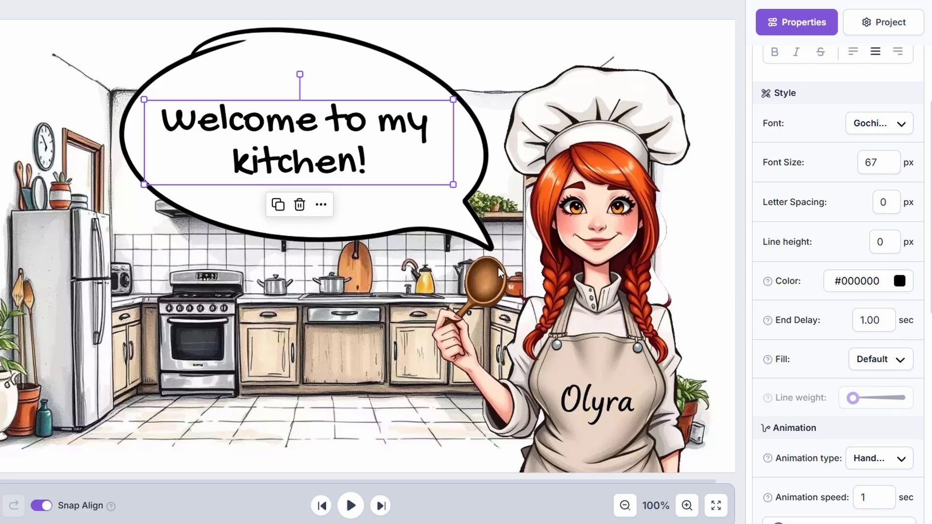
# Set the first slide's transition type to Wipe
pyautogui.click(729, 171)
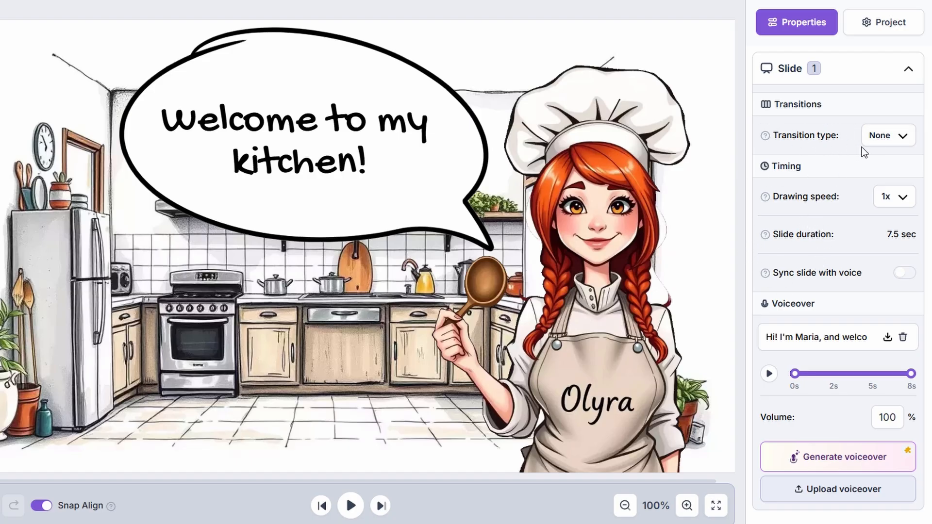
pyautogui.click(881, 145)
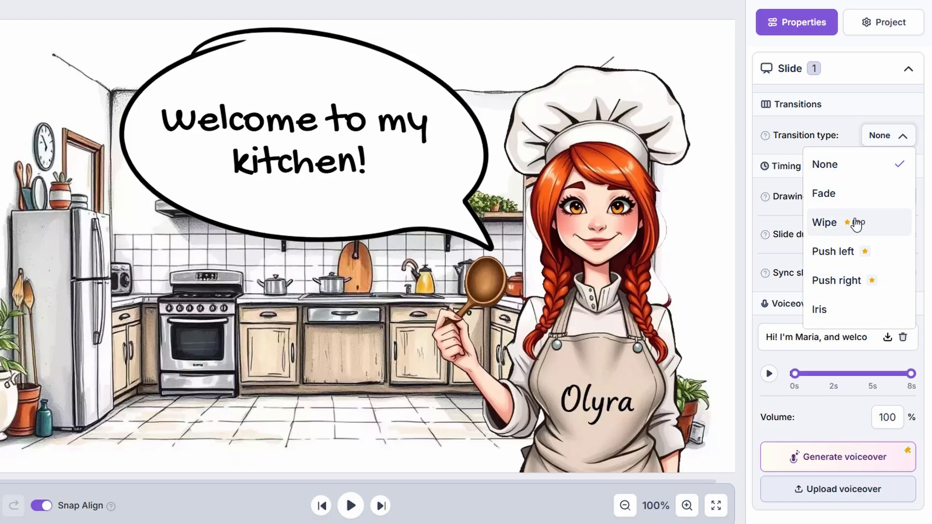
pyautogui.click(825, 221)
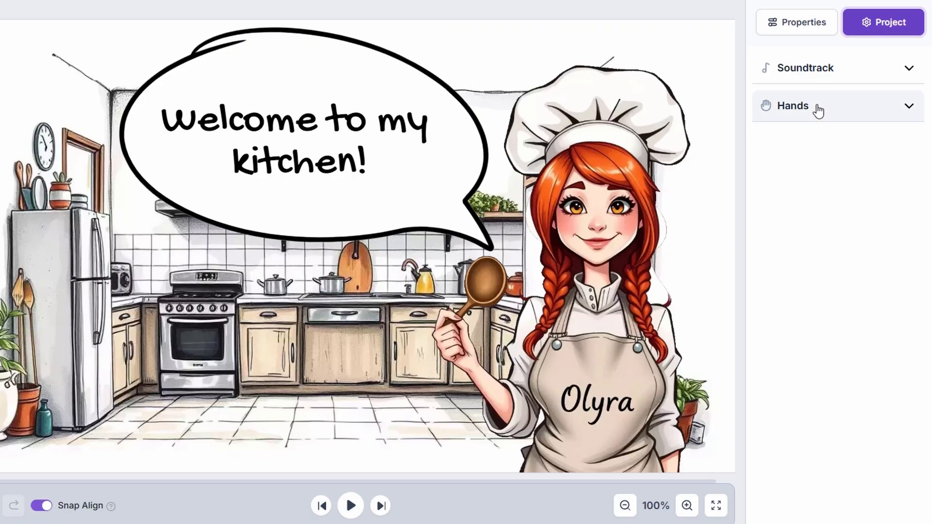
# Look through the project's drawing hands, choose the Female White hand with a bracelet, and return to the slide's properties
pyautogui.click(819, 111)
pyautogui.scroll(-3, 840, 196)
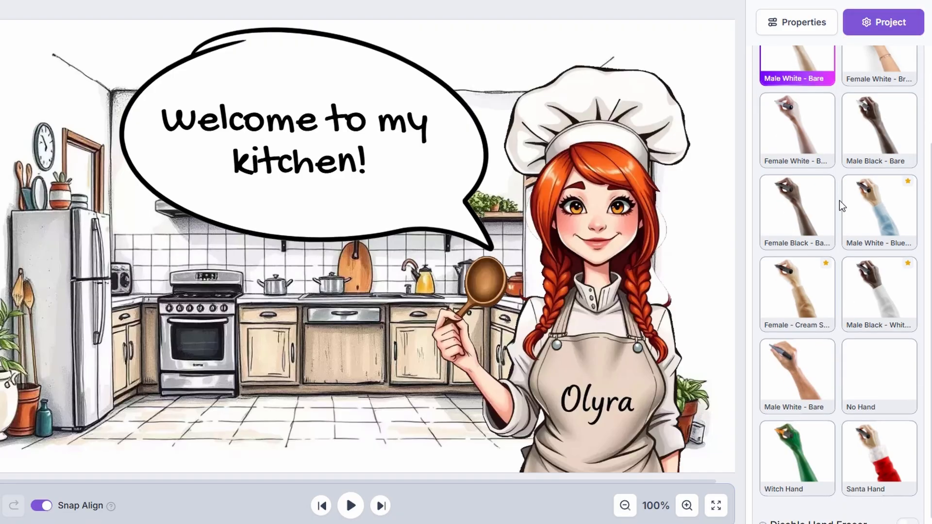
pyautogui.scroll(3, 840, 231)
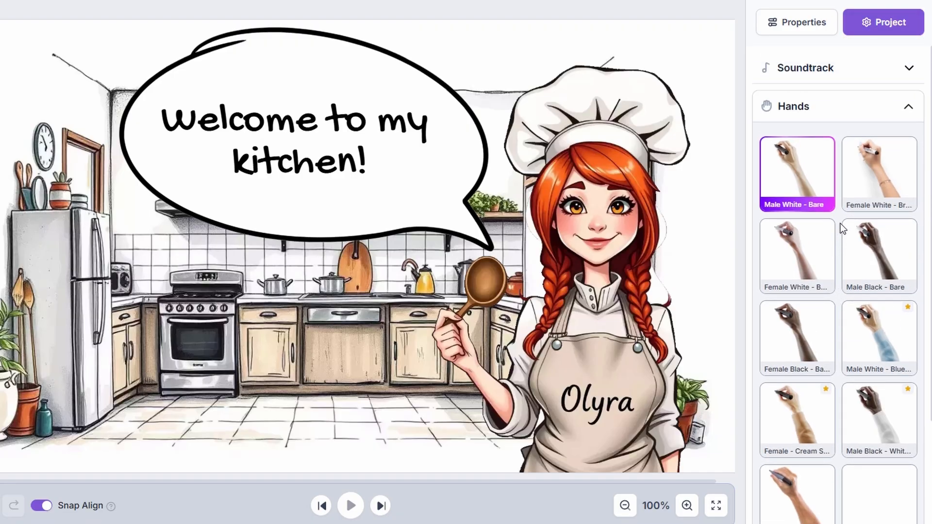
pyautogui.click(880, 189)
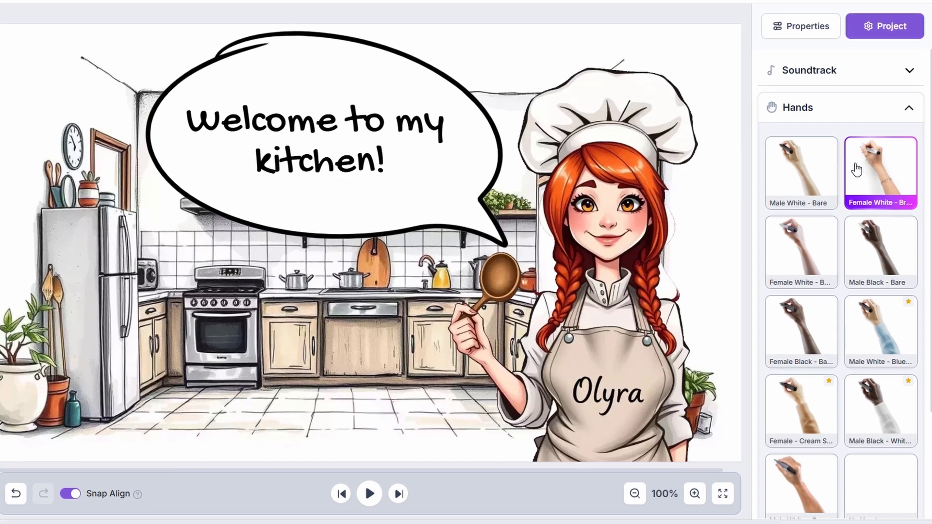
pyautogui.click(826, 106)
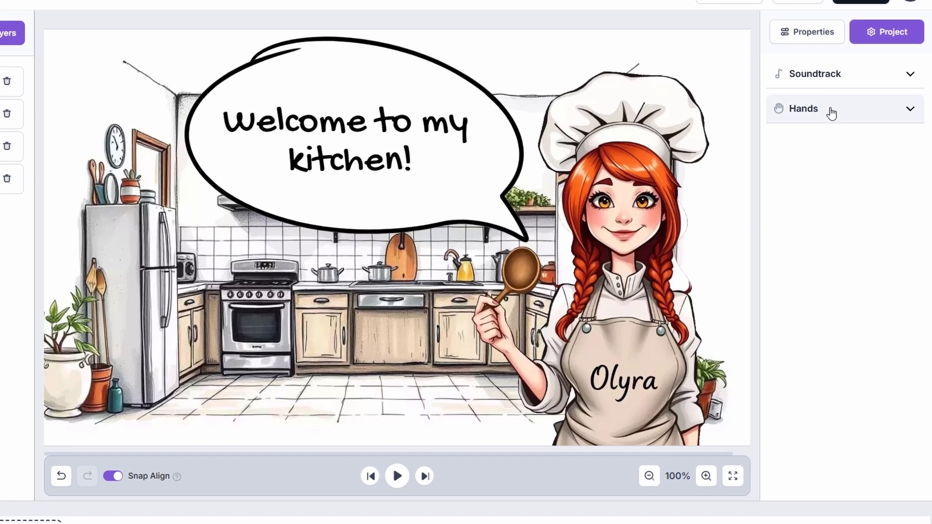
pyautogui.click(819, 42)
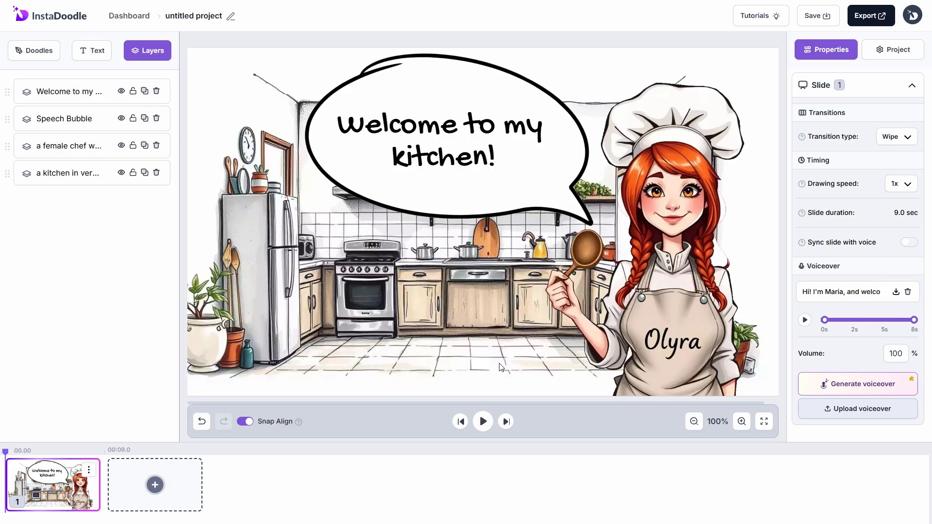
# Add a blank second slide to the project
pyautogui.click(166, 483)
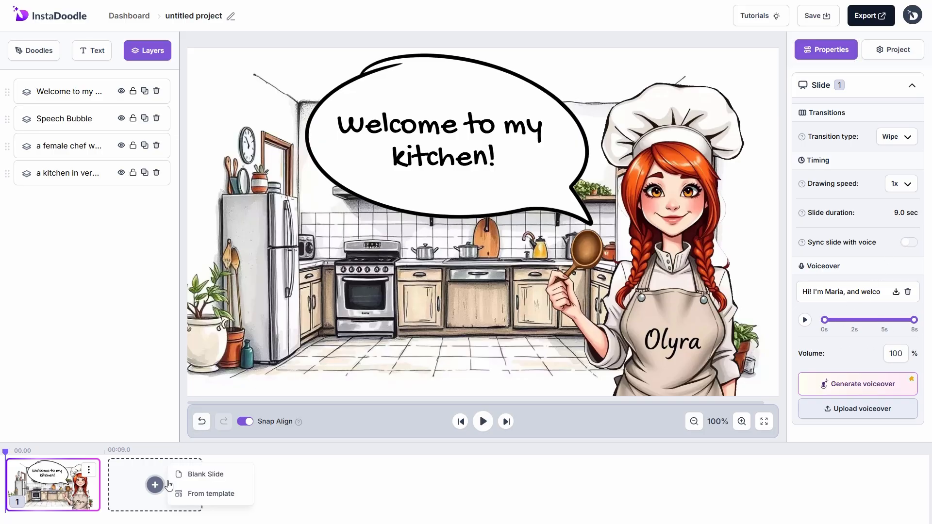
pyautogui.click(200, 476)
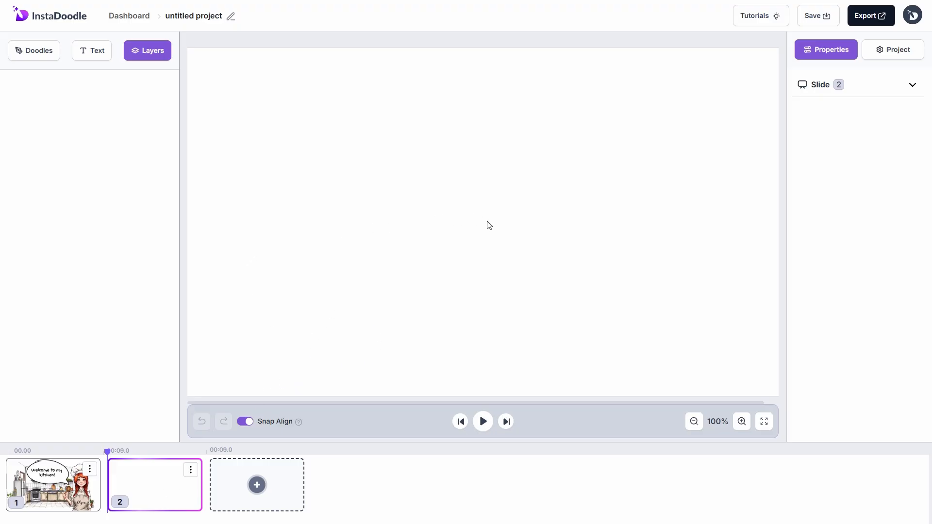
# Generate Color Caricature elements of a red-haired female chef in a large hat and 'Olyra' apron, hands on hips, slightly smiling, and add the second result
pyautogui.click(60, 55)
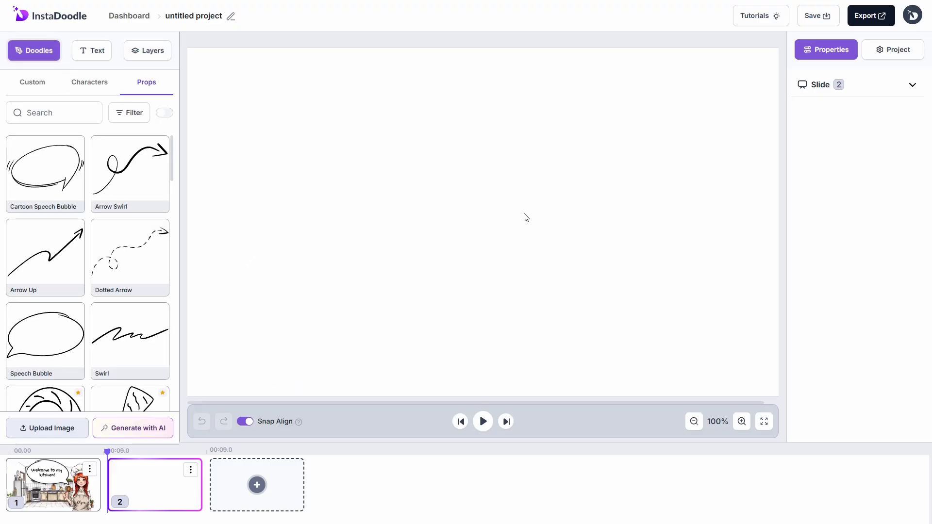
pyautogui.click(157, 432)
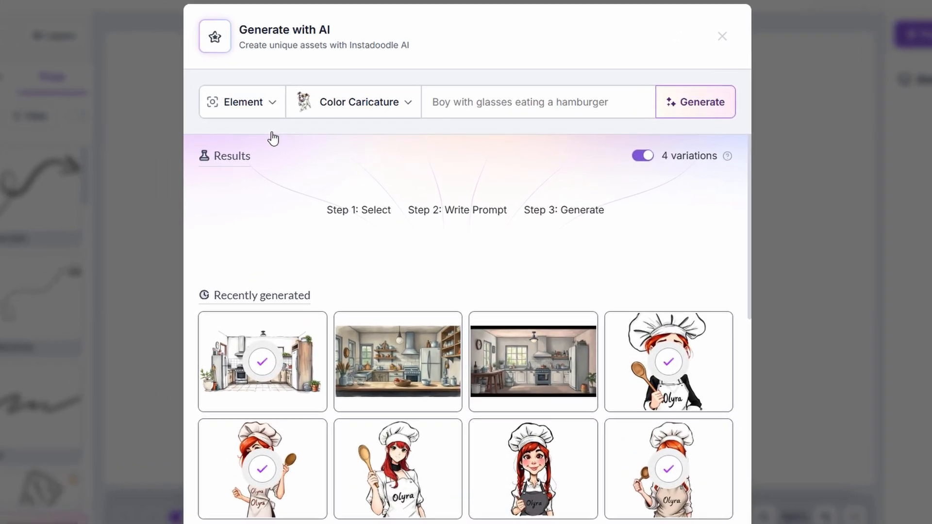
pyautogui.click(442, 102)
pyautogui.write('a female chef w')
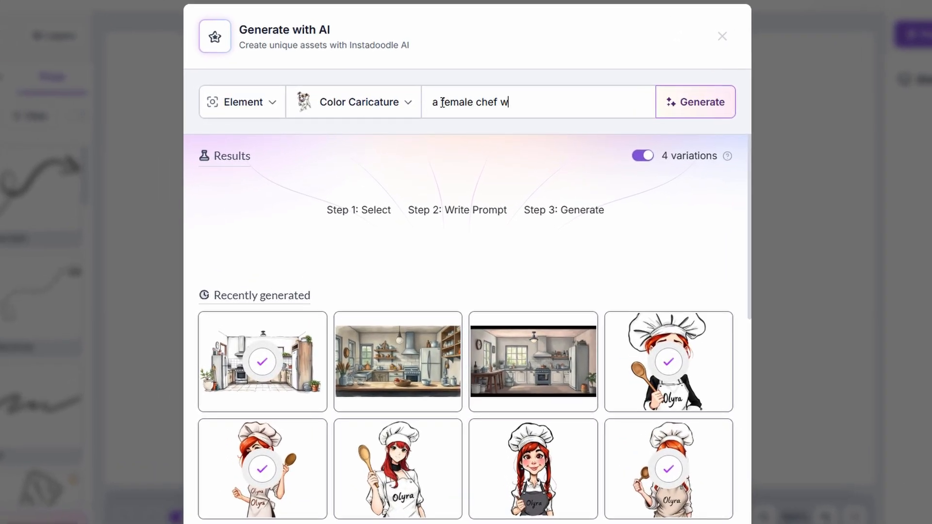
pyautogui.write('ith red hair, brown eyes, and wearing a lar')
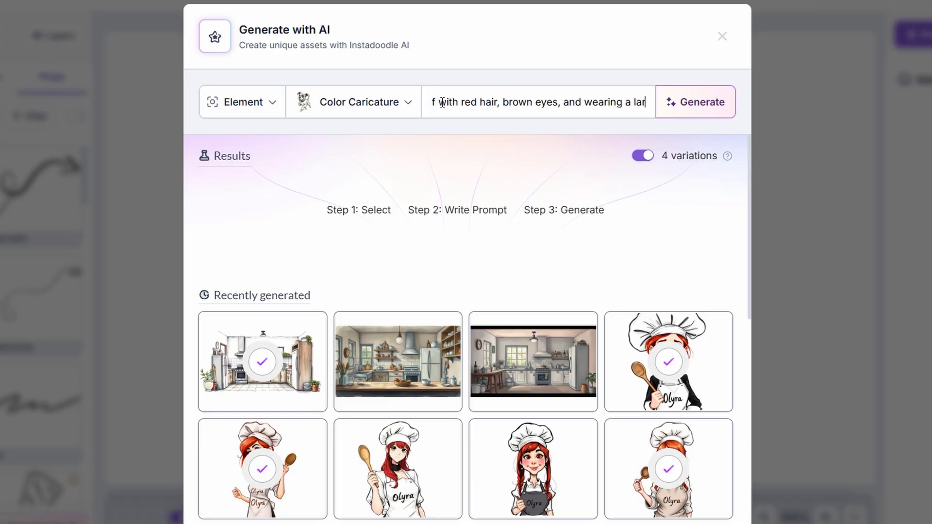
pyautogui.write("ge chef's hat. she is dressed in a white short-sleeve shirt and an")
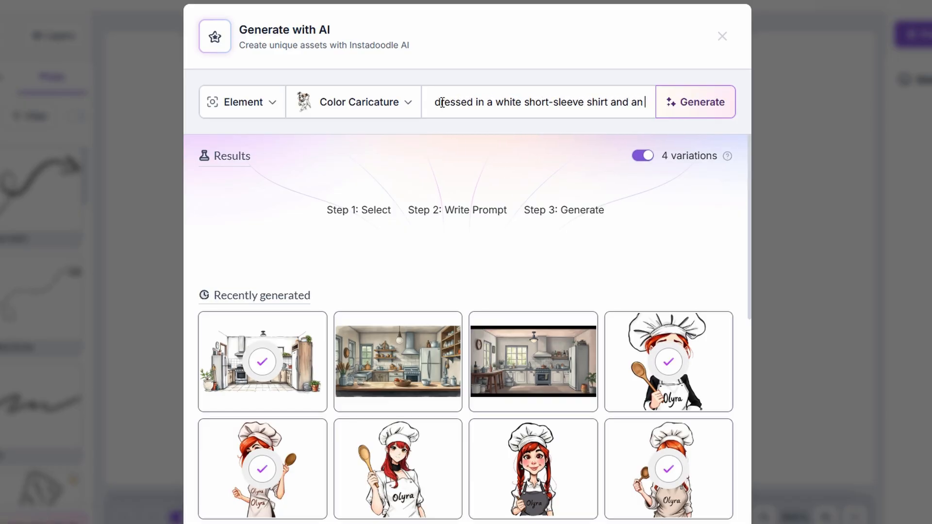
pyautogui.write(" 'Olyra' wr")
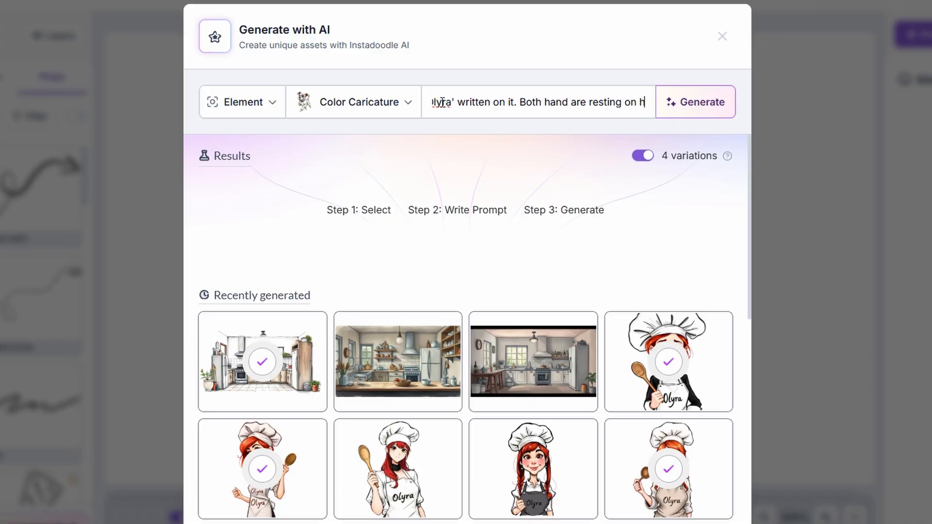
pyautogui.write('slight smile')
pyautogui.press('Return')
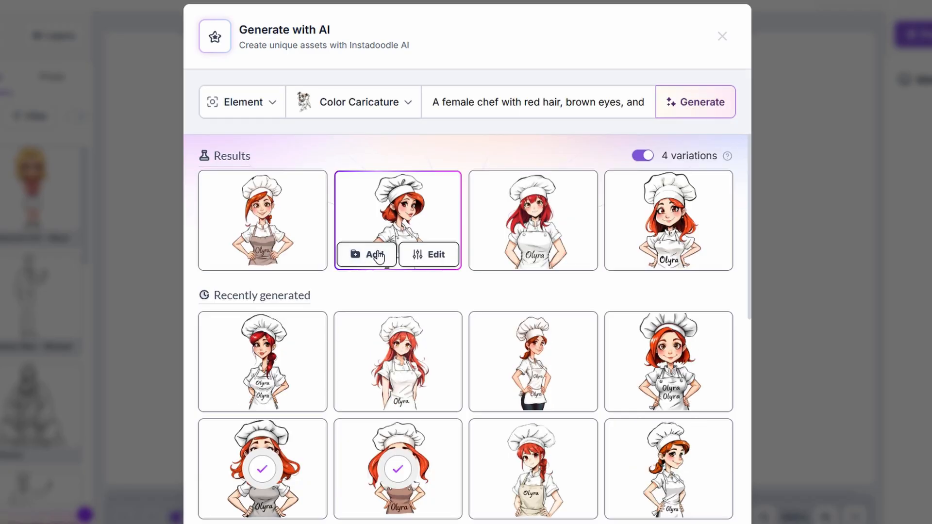
pyautogui.click(380, 255)
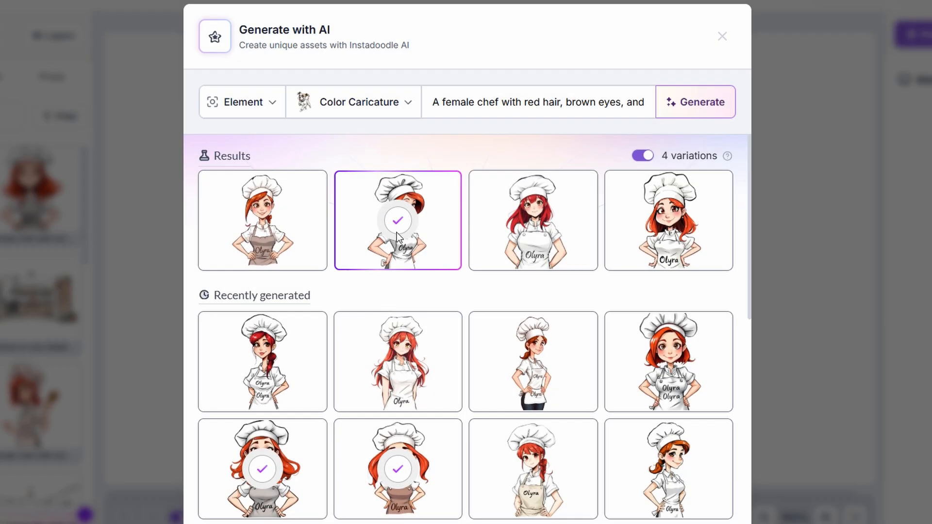
# Add the first and fourth chef results too, and place the white-apron chef at full slide height on the left of slide 2
pyautogui.click(636, 255)
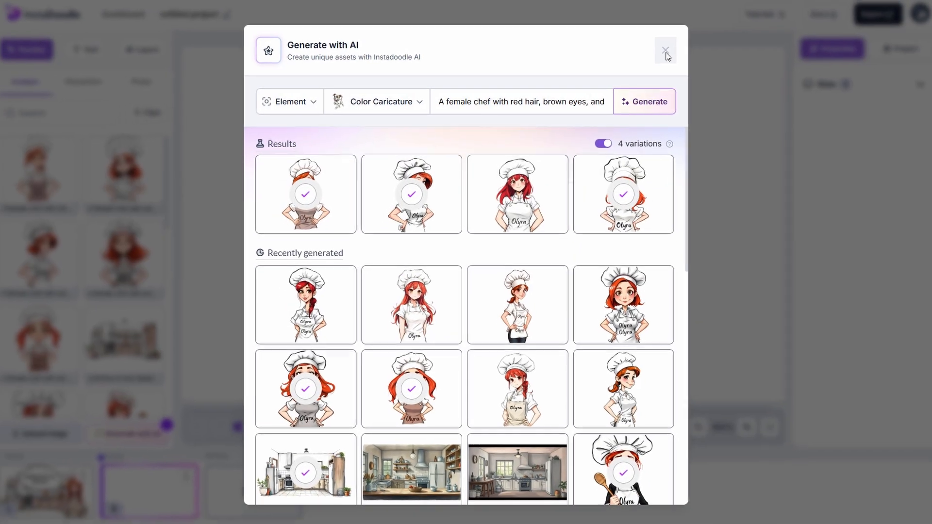
pyautogui.click(723, 36)
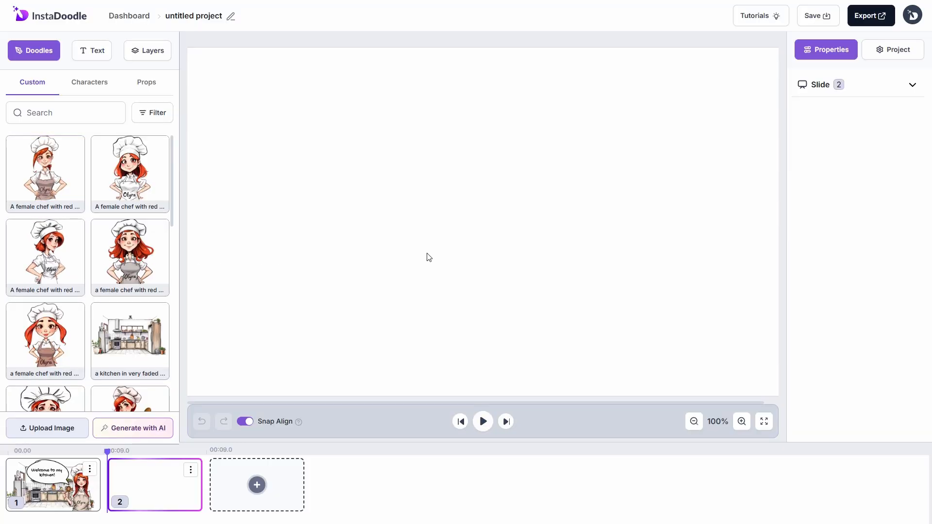
pyautogui.moveTo(522, 255); pyautogui.dragTo(716, 342)
pyautogui.moveTo(620, 219); pyautogui.dragTo(531, 75)
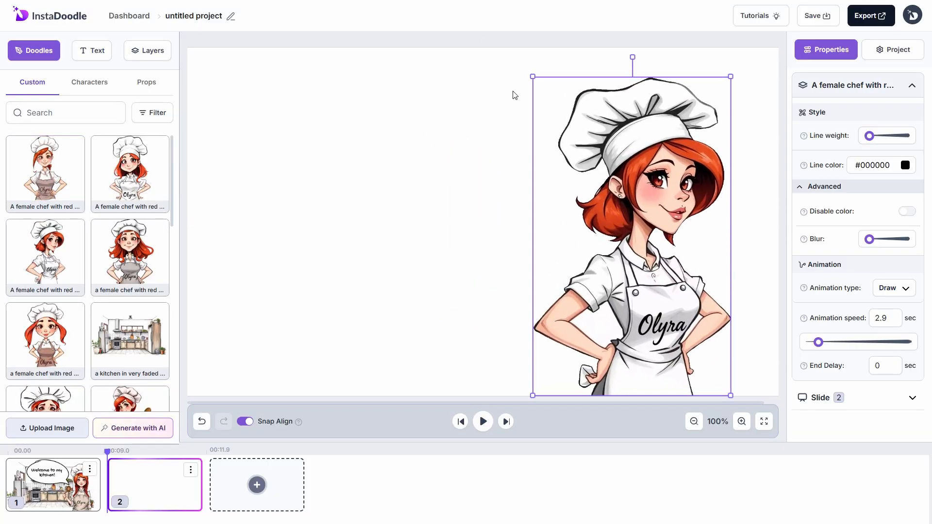
pyautogui.moveTo(655, 306); pyautogui.dragTo(315, 306)
pyautogui.click(408, 68)
# Generate Color Caricature elements of 'a wooden cutting board, smooth and clean, placed on a kitchen table' and add the first result
pyautogui.click(133, 428)
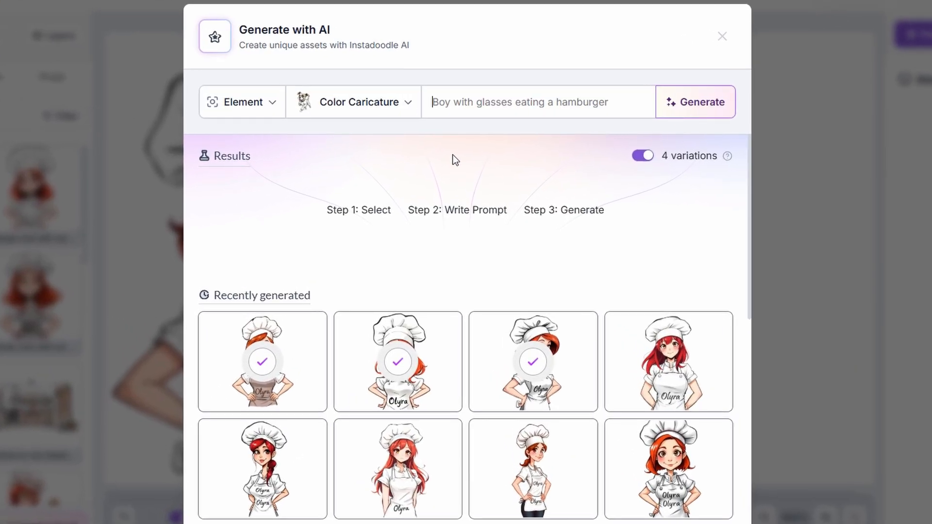
pyautogui.write('a wooden cutting board, smooth and clean')
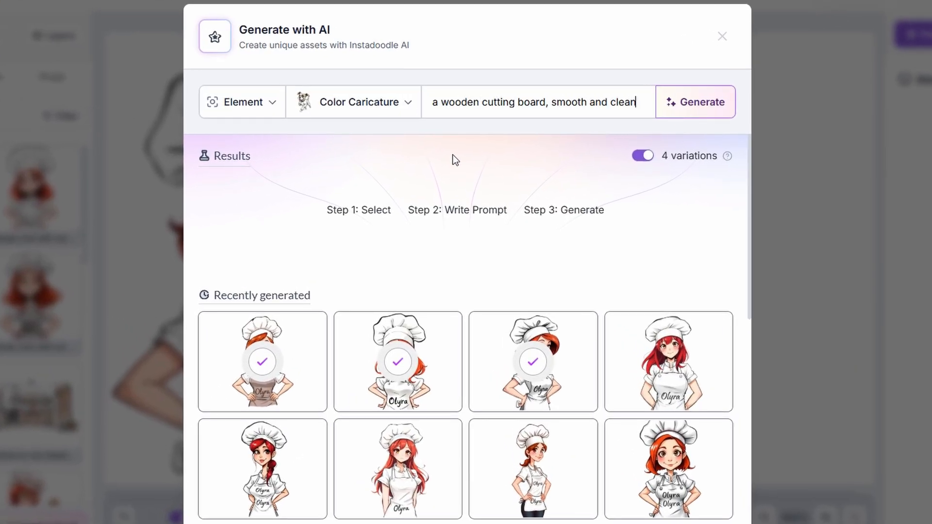
pyautogui.write(', placed on a kitchen table with a natural wood finish')
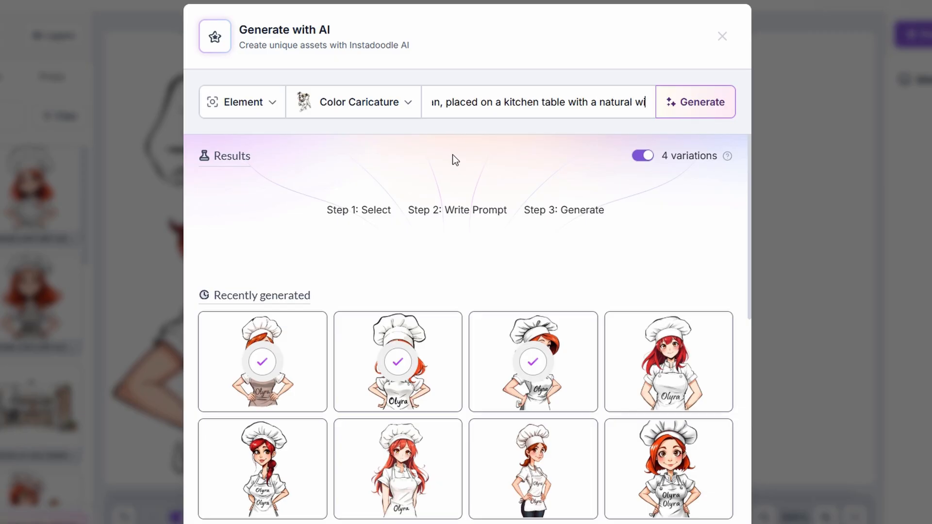
pyautogui.press('Return')
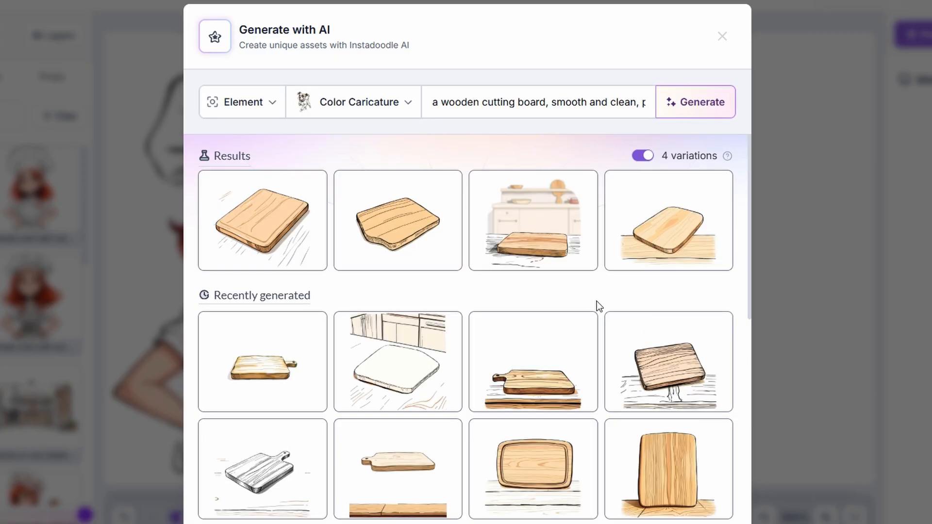
pyautogui.click(231, 254)
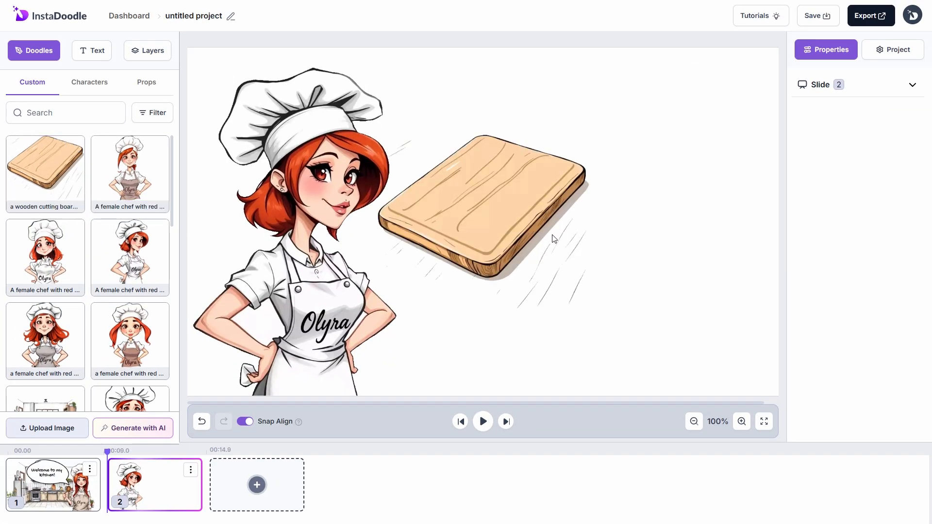
# Enlarge the wooden cutting board and position it in the space beside the chef on the slide's right side
pyautogui.moveTo(642, 253); pyautogui.dragTo(780, 367)
pyautogui.moveTo(611, 218); pyautogui.dragTo(604, 242)
pyautogui.click(402, 262)
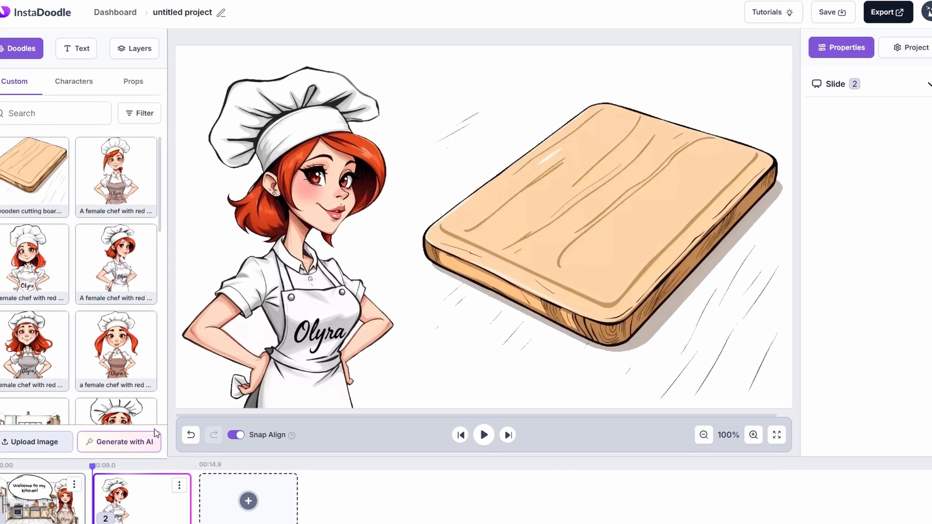
# Generate and add Color Caricature elements of a light brown onion, 2 white garlic, a healthy carrot and a bottle labelled 'tomato paste'
pyautogui.click(133, 428)
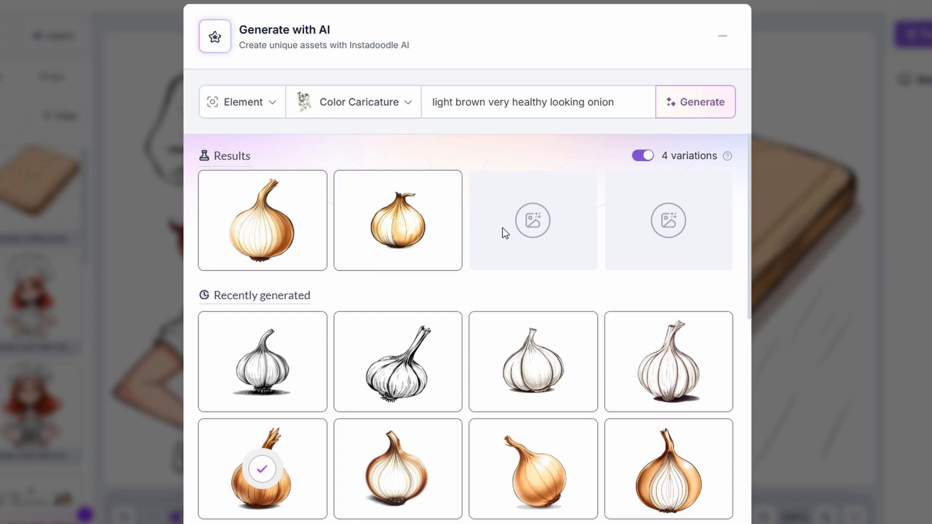
pyautogui.click(218, 256)
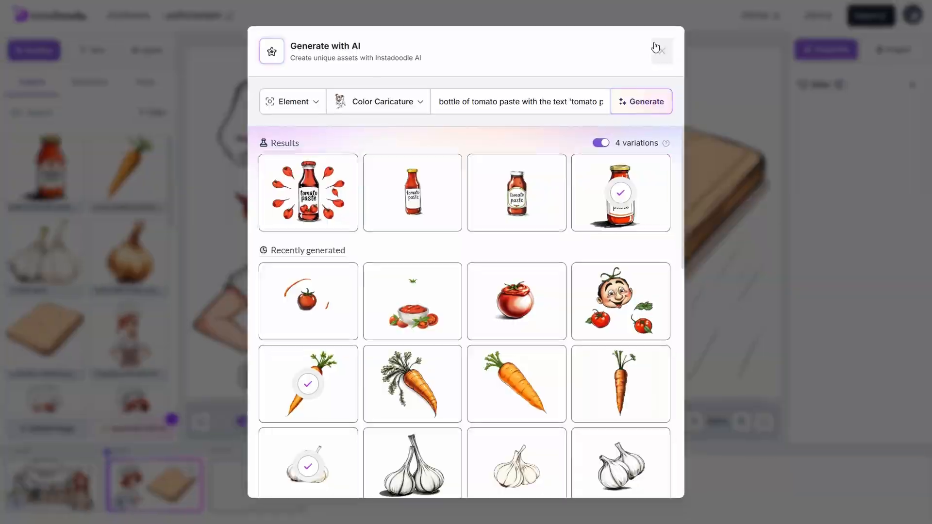
pyautogui.click(656, 49)
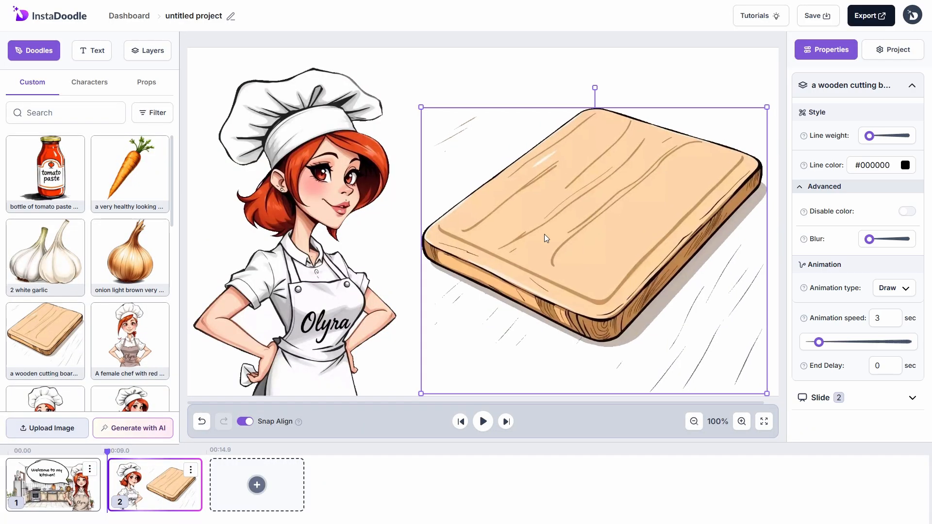
# Shrink the cutting board slightly, shift it towards the chef, and place the tomato paste bottle at the slide's lower right
pyautogui.moveTo(512, 255); pyautogui.dragTo(504, 255)
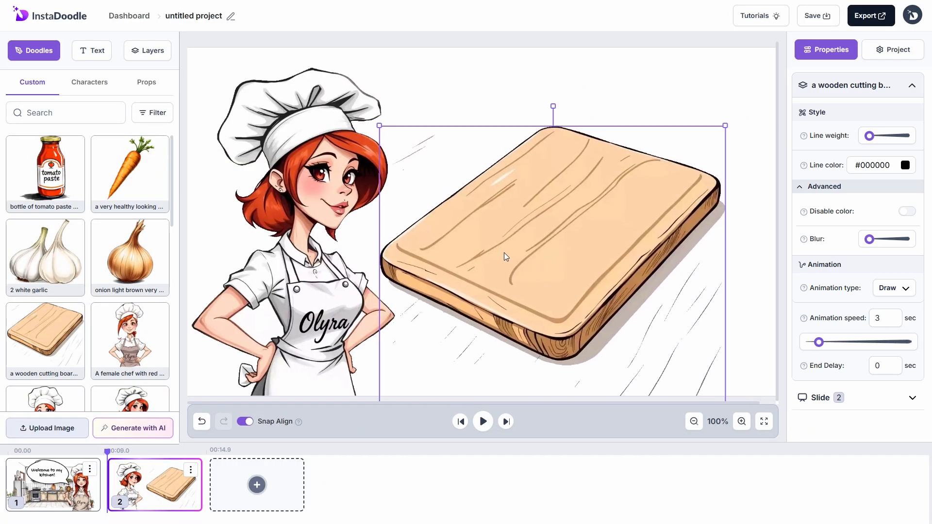
pyautogui.moveTo(725, 125); pyautogui.dragTo(704, 144)
pyautogui.click(45, 170)
pyautogui.moveTo(563, 237); pyautogui.dragTo(715, 285)
pyautogui.moveTo(643, 194); pyautogui.dragTo(665, 227)
pyautogui.moveTo(719, 285); pyautogui.dragTo(714, 282)
# Place the carrot on the right half of the cutting board and resize it to fit within the board
pyautogui.click(134, 172)
pyautogui.moveTo(491, 216); pyautogui.dragTo(609, 234)
pyautogui.moveTo(534, 153); pyautogui.dragTo(562, 192)
pyautogui.moveTo(615, 258); pyautogui.dragTo(604, 240)
pyautogui.click(753, 185)
# Place the white garlic in the slide's upper right corner and a reduced onion on the left half of the cutting board
pyautogui.click(56, 259)
pyautogui.moveTo(523, 220); pyautogui.dragTo(631, 128)
pyautogui.moveTo(492, 215); pyautogui.dragTo(562, 154)
pyautogui.moveTo(627, 108); pyautogui.dragTo(668, 117)
pyautogui.click(130, 257)
pyautogui.moveTo(490, 232); pyautogui.dragTo(497, 205)
pyautogui.moveTo(552, 109); pyautogui.dragTo(529, 165)
# Make the white gaps between the carrot's leaves transparent with Transparent Fill in the Doodle Editor and apply the changes
pyautogui.click(597, 226)
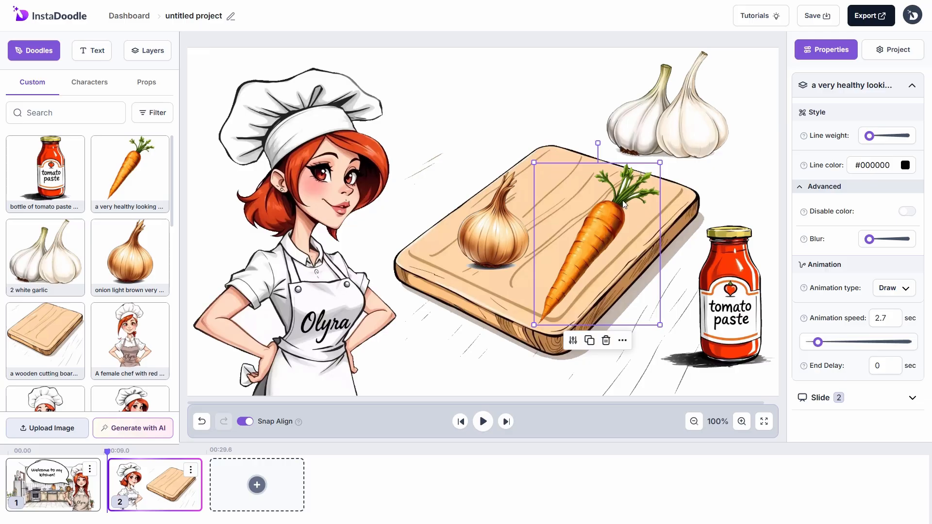
pyautogui.click(573, 341)
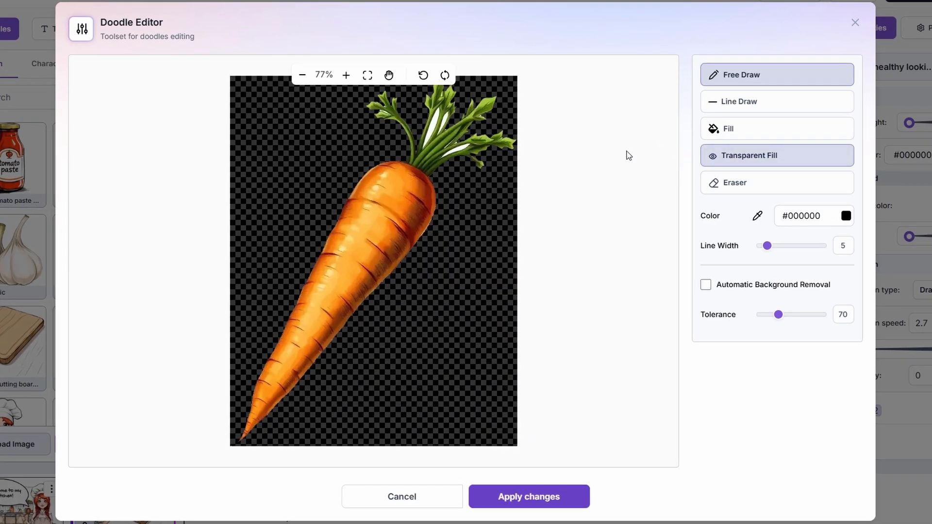
pyautogui.click(740, 157)
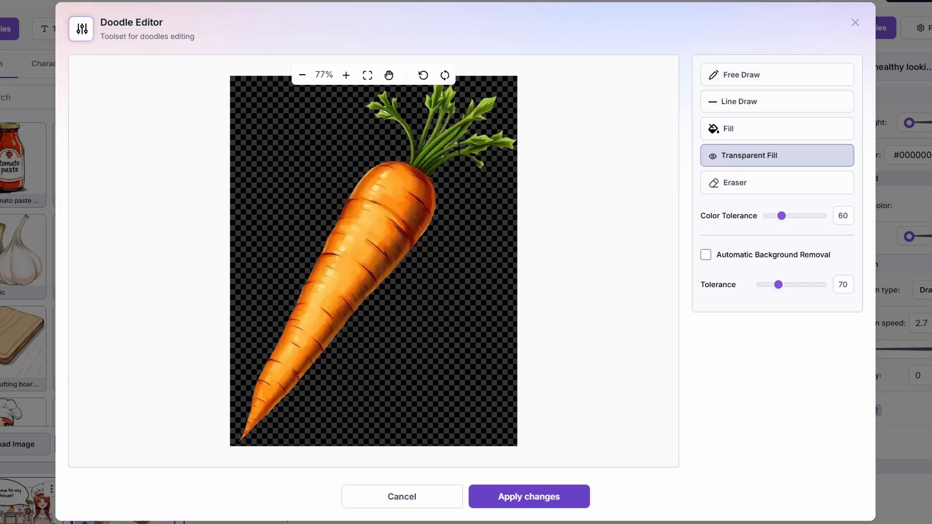
pyautogui.click(530, 497)
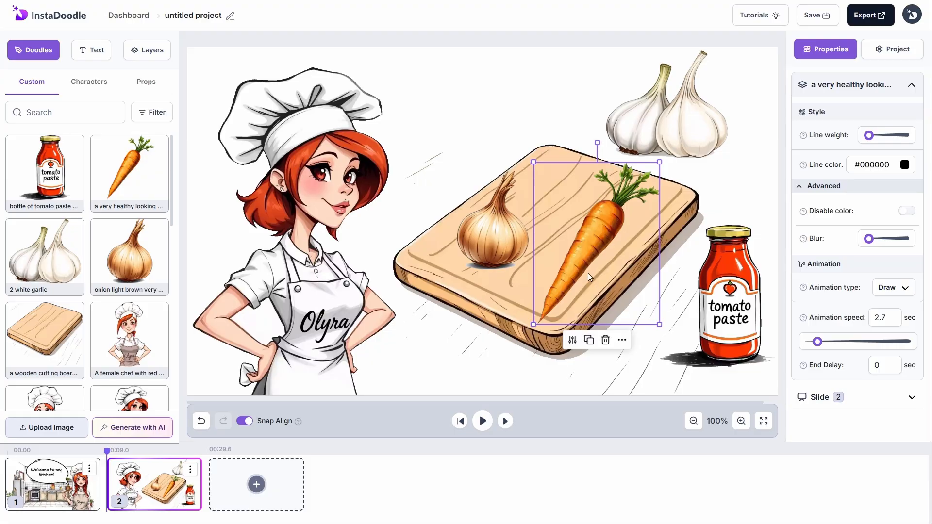
pyautogui.click(431, 303)
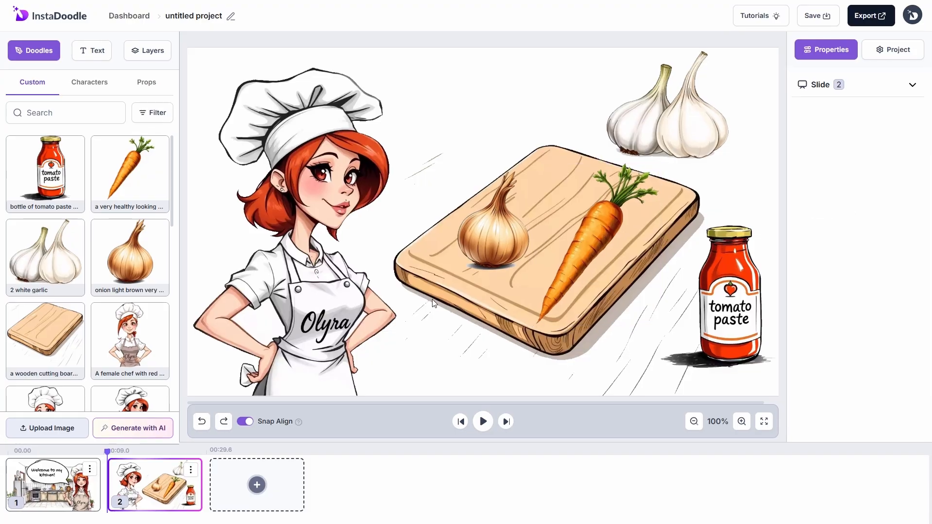
# Add the text 'Onion' in the Dancing Script font and position it above and to the left of the onion
pyautogui.click(94, 52)
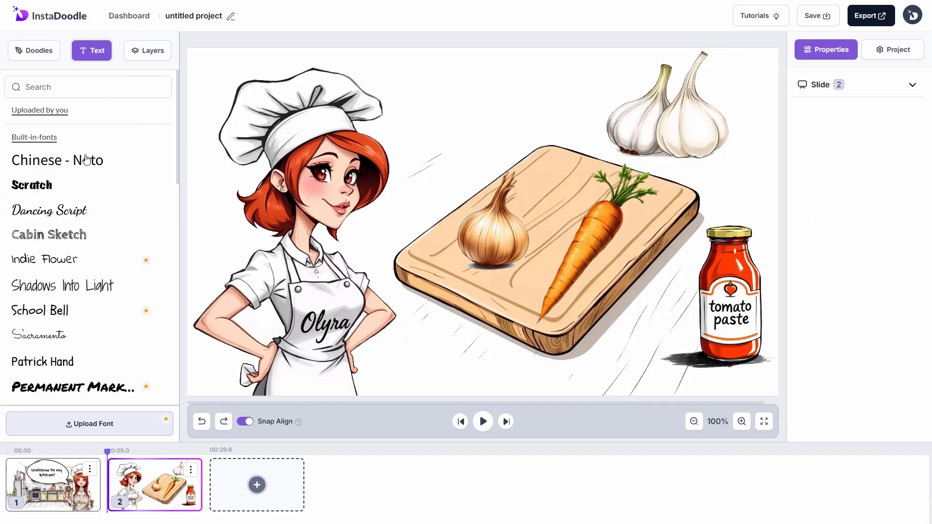
pyautogui.click(93, 212)
pyautogui.moveTo(252, 65); pyautogui.dragTo(496, 84)
pyautogui.moveTo(863, 117); pyautogui.dragTo(809, 131)
pyautogui.write('Onion')
pyautogui.click(510, 121)
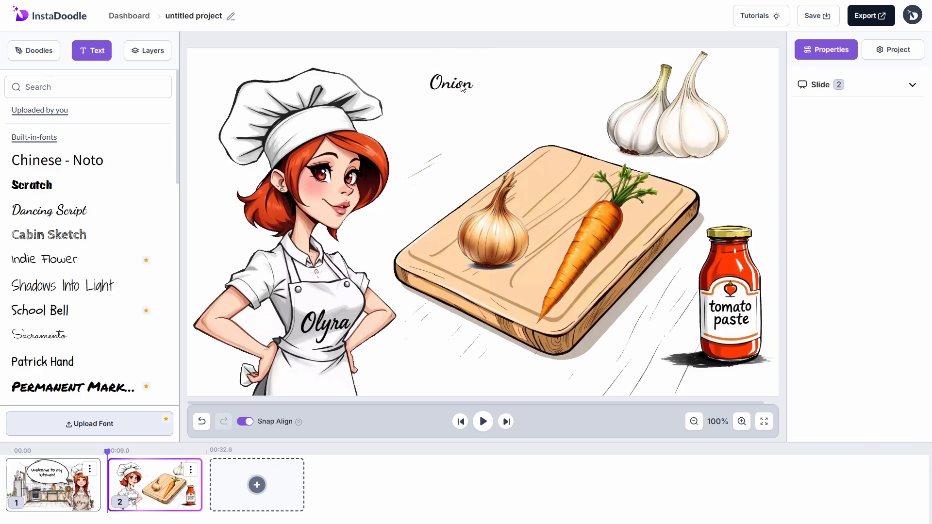
pyautogui.moveTo(466, 90); pyautogui.dragTo(451, 154)
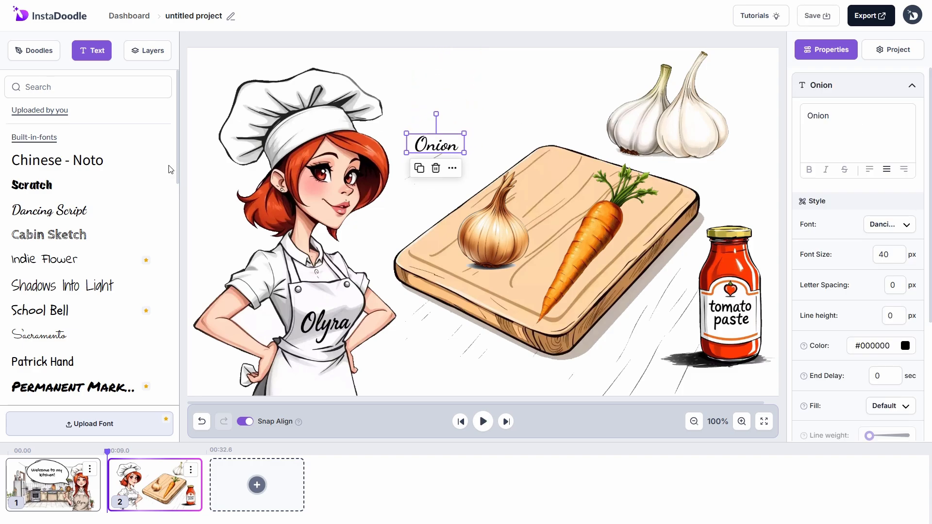
# Duplicate the Onion label twice to make a 'Garlic' label beside the garlic and a 'Carrot' label below the cutting board
pyautogui.click(419, 170)
pyautogui.write('Garlic')
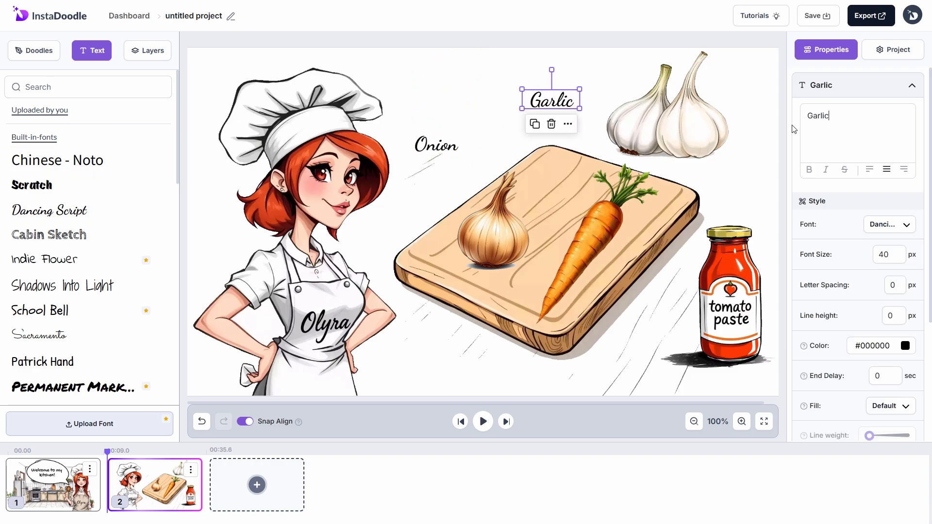
pyautogui.click(436, 145)
pyautogui.click(420, 170)
pyautogui.write('Carrot')
pyautogui.moveTo(412, 212); pyautogui.dragTo(456, 371)
# Duplicate the Onion label, move the copy below the cutting board near the tomato paste bottle, and change its text to '250 ml'
pyautogui.click(436, 146)
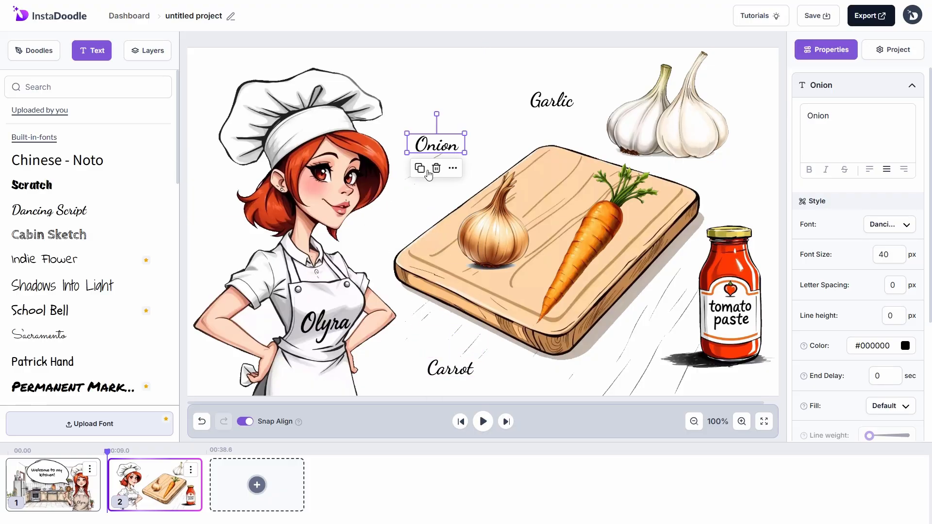
pyautogui.click(421, 171)
pyautogui.moveTo(439, 150); pyautogui.dragTo(614, 362)
pyautogui.moveTo(614, 362); pyautogui.dragTo(587, 383)
pyautogui.moveTo(847, 117); pyautogui.dragTo(777, 136)
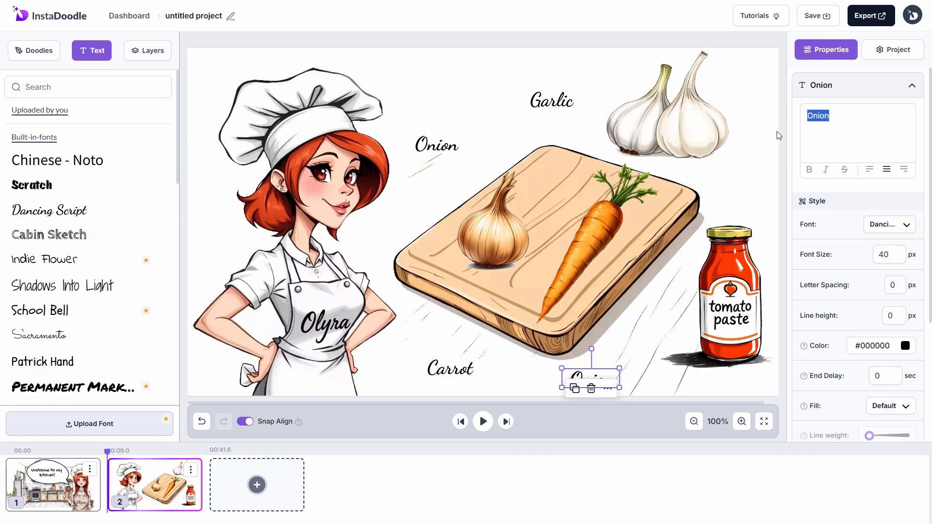
pyautogui.write('250 ml')
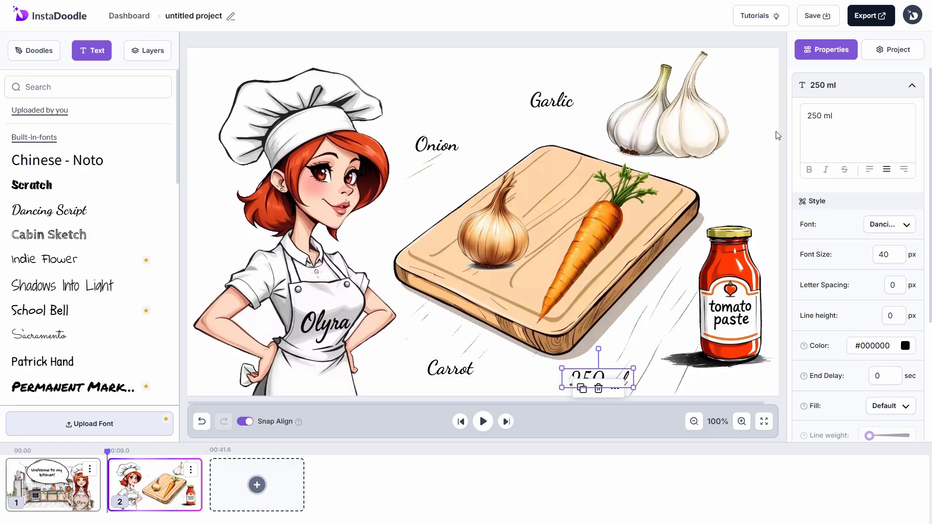
# Add an Arrow Swirl prop, shrunk and oriented to run from the Carrot label to the carrot's tip, and nudge the label into line
pyautogui.click(148, 50)
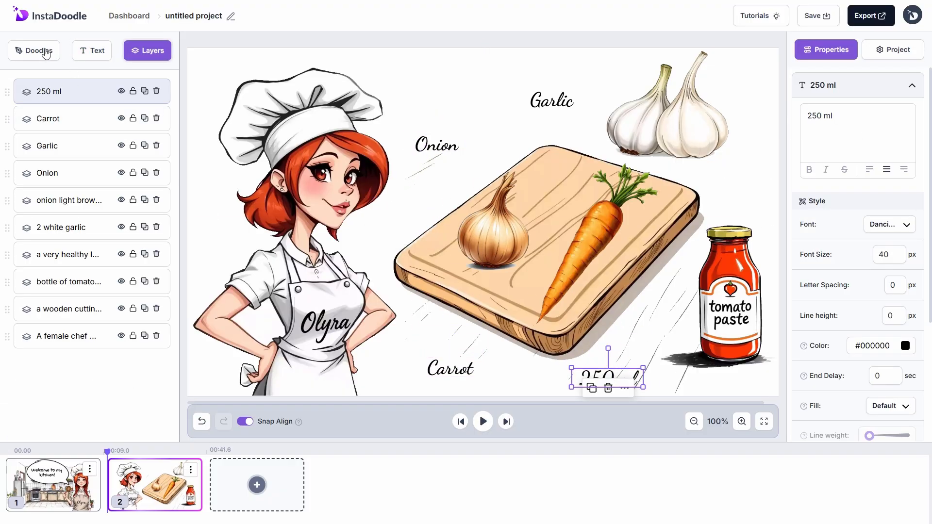
pyautogui.click(34, 50)
pyautogui.click(125, 183)
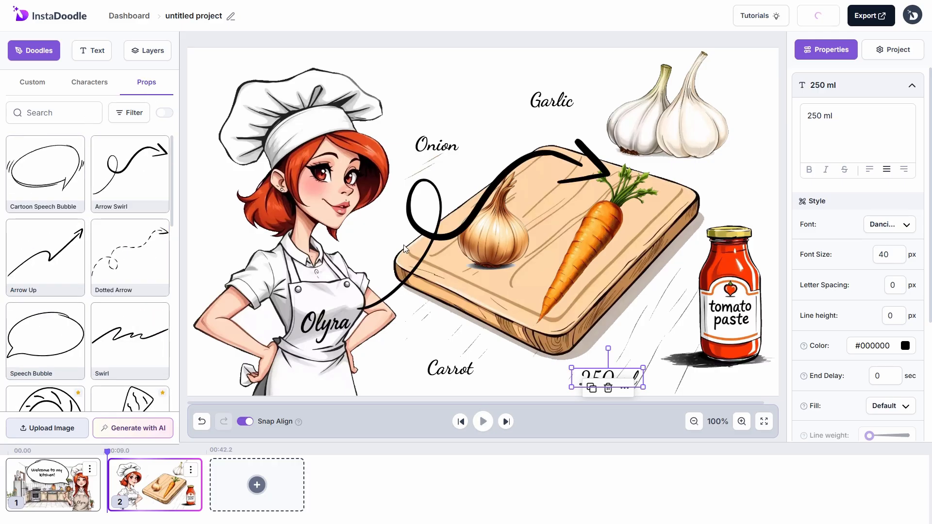
pyautogui.moveTo(624, 136); pyautogui.dragTo(448, 250)
pyautogui.moveTo(414, 278); pyautogui.dragTo(495, 337)
pyautogui.click(508, 383)
pyautogui.click(544, 389)
pyautogui.moveTo(483, 285); pyautogui.dragTo(440, 308)
pyautogui.moveTo(486, 339); pyautogui.dragTo(512, 353)
pyautogui.moveTo(451, 370); pyautogui.dragTo(445, 383)
# Search the props for 'arrow swirl' and add an Arrow Swirl Down, shrunk and rotated to curve from the Garlic label to the garlic
pyautogui.scroll(-8, 100, 329)
pyautogui.click(78, 107)
pyautogui.write('arrow swirl')
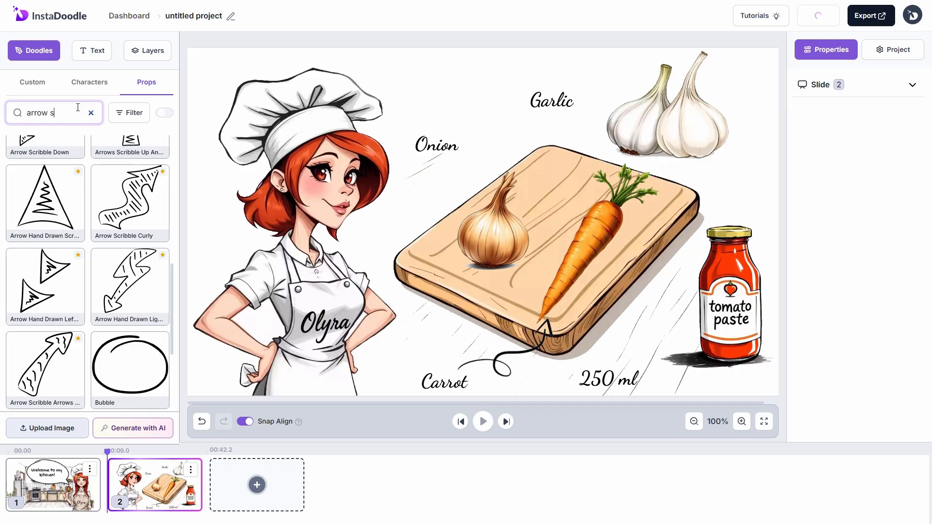
pyautogui.click(130, 340)
pyautogui.moveTo(543, 101); pyautogui.dragTo(407, 240)
pyautogui.moveTo(449, 253); pyautogui.dragTo(575, 90)
pyautogui.moveTo(533, 78); pyautogui.dragTo(536, 63)
pyautogui.click(457, 176)
# Add another Arrow Swirl Down prop, resized and rotated so it curves from the Onion label down to the onion
pyautogui.click(129, 340)
pyautogui.click(466, 200)
pyautogui.moveTo(535, 135); pyautogui.dragTo(483, 223)
pyautogui.moveTo(457, 265); pyautogui.dragTo(446, 191)
pyautogui.click(435, 183)
pyautogui.click(202, 419)
pyautogui.click(444, 179)
pyautogui.moveTo(447, 133); pyautogui.dragTo(406, 148)
pyautogui.moveTo(433, 192); pyautogui.dragTo(433, 196)
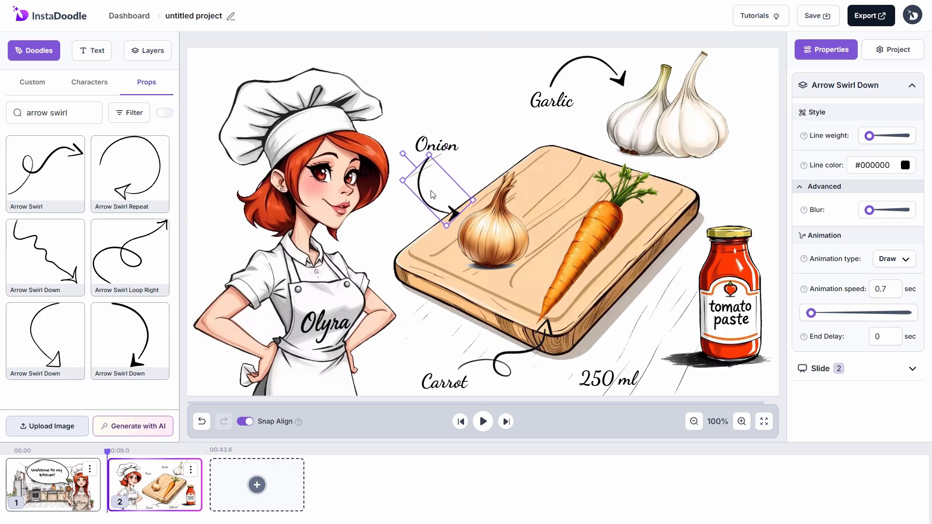
pyautogui.click(564, 214)
# Search the props for 'curved arrow' and place an S-shaped Curved Arrow from the 250 ml label to the tomato paste bottle
pyautogui.click(91, 113)
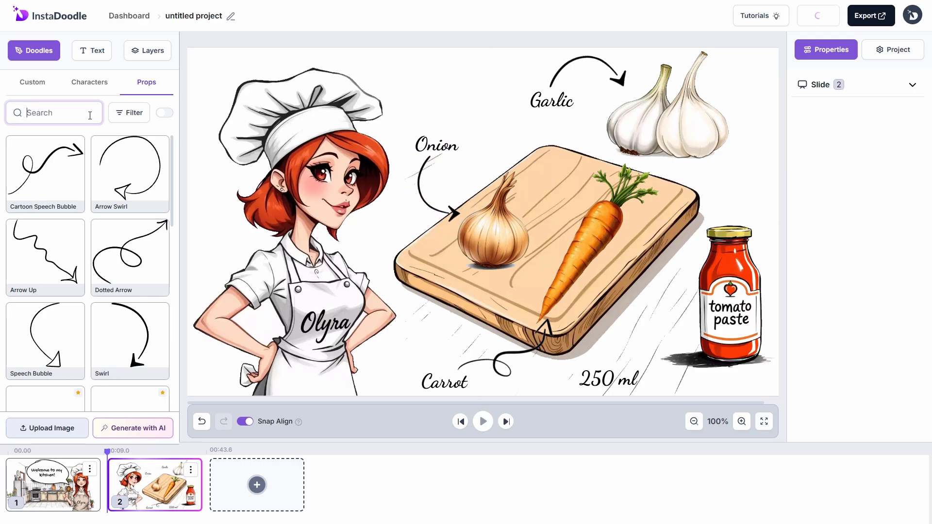
pyautogui.write('curved arrow')
pyautogui.scroll(-3, 126, 237)
pyautogui.moveTo(127, 253); pyautogui.dragTo(655, 356)
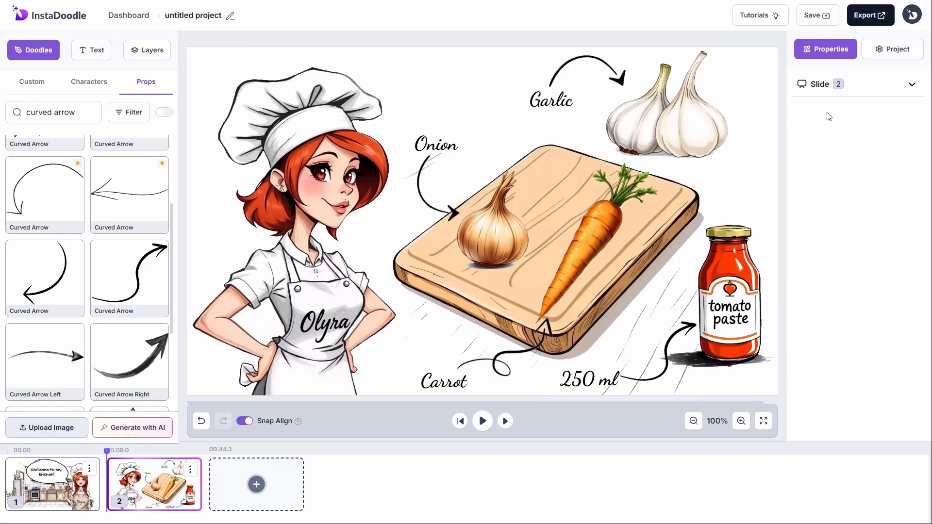
# Open the voiceover generator from slide 2's properties and select the Sophie voice
pyautogui.click(820, 84)
pyautogui.click(836, 296)
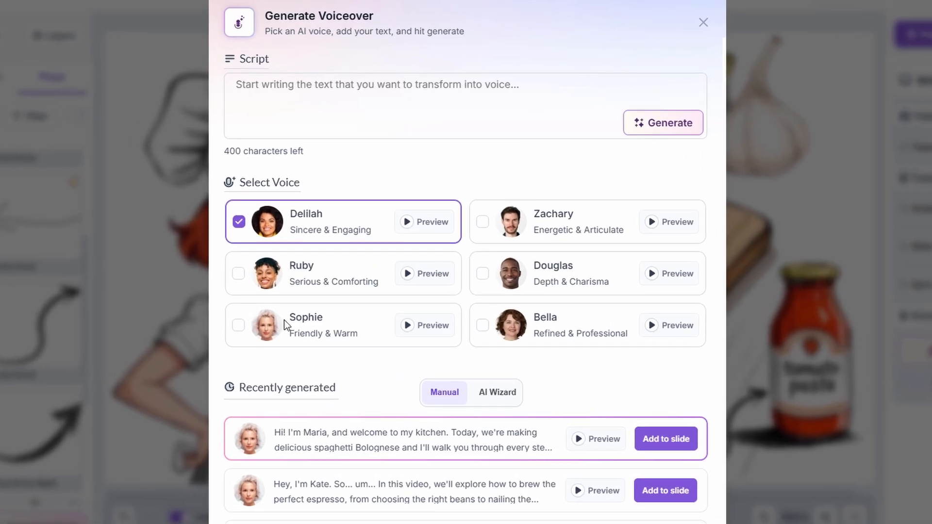
pyautogui.click(329, 274)
# Generate a voiceover from a script about prepping one onion, two cloves of garlic, one carrot and 250 ml of tomato sauce for the bolognese base
pyautogui.click(343, 118)
pyautogui.write('f')
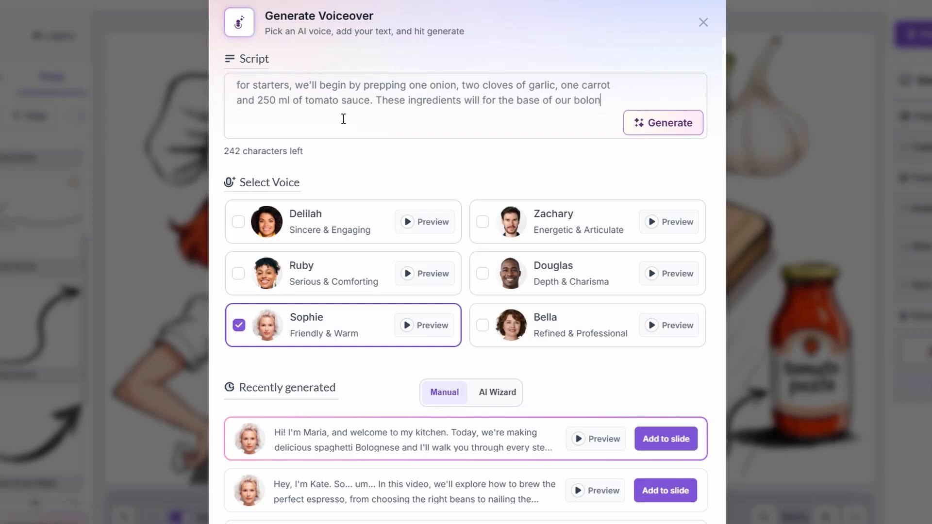
pyautogui.press('BackSpace')
pyautogui.press('BackSpace')
pyautogui.press('BackSpace')
pyautogui.press('BackSpace')
pyautogui.press('BackSpace')
pyautogui.write('gnese sauce, add')
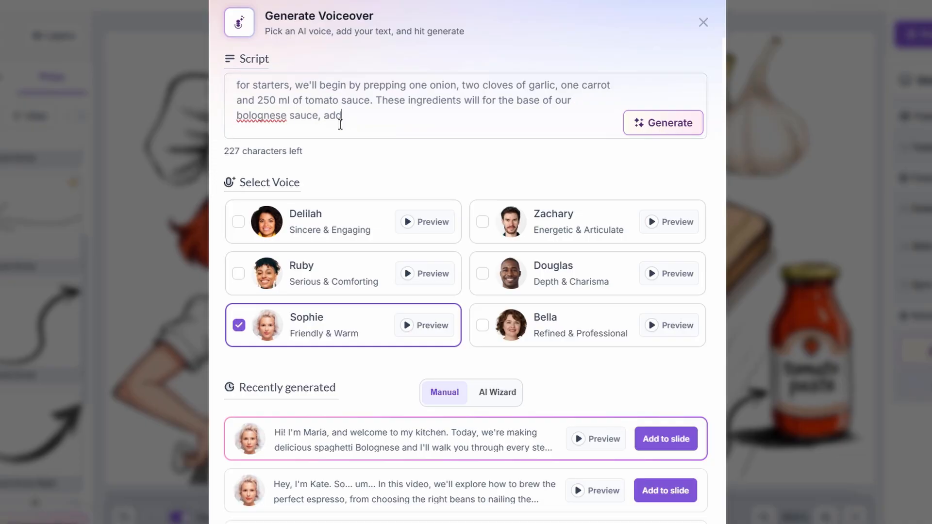
pyautogui.write('ing flavour and depth to the dish.')
pyautogui.click(662, 127)
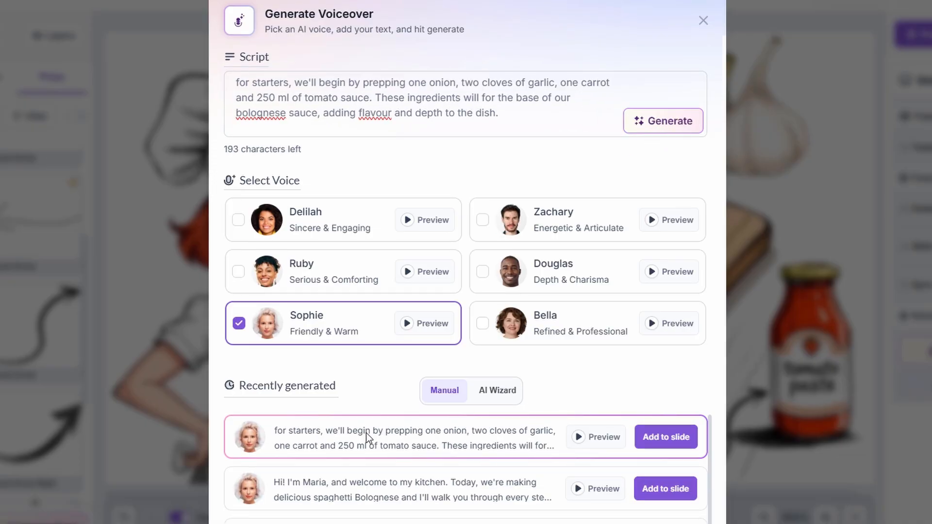
# Add the newly generated ingredient-prep voiceover to slide 2
pyautogui.click(666, 437)
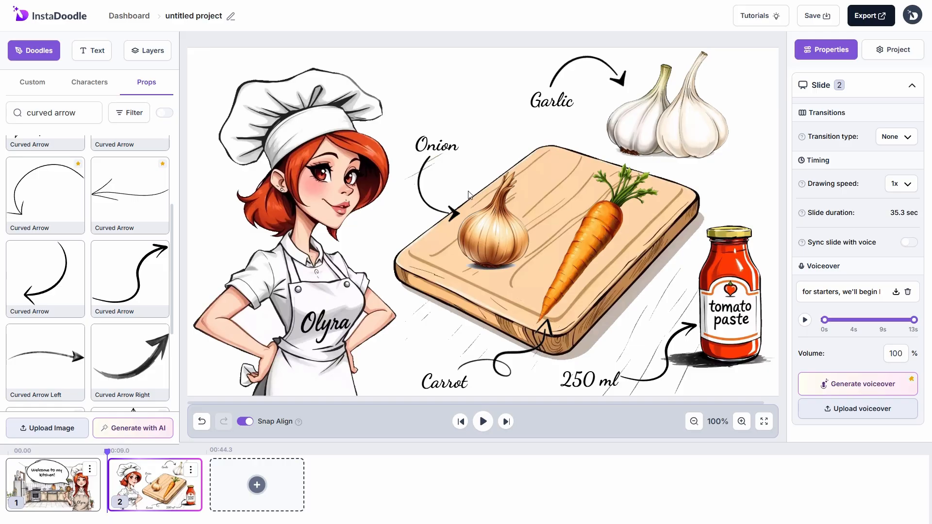
# Set the red-haired chef image's animation speed to 2 seconds on slide 2
pyautogui.click(155, 62)
pyautogui.scroll(-1, 94, 279)
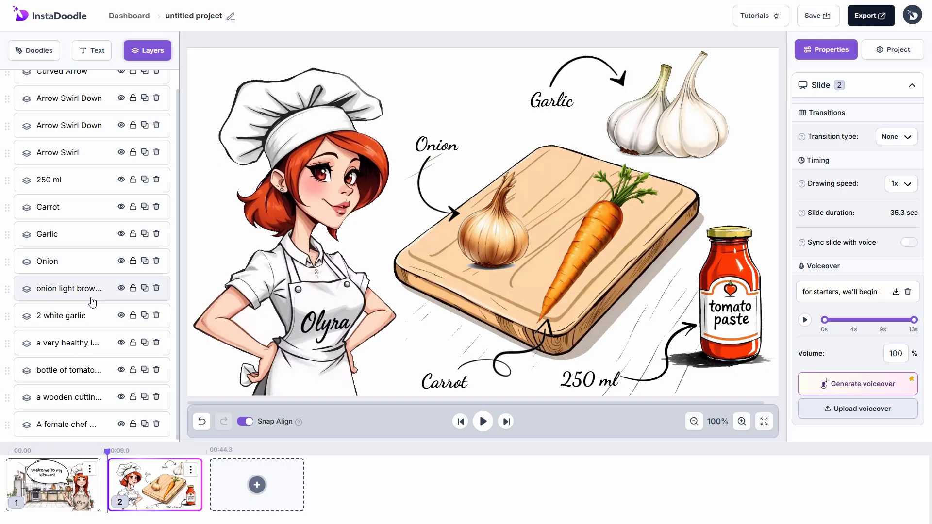
pyautogui.click(83, 426)
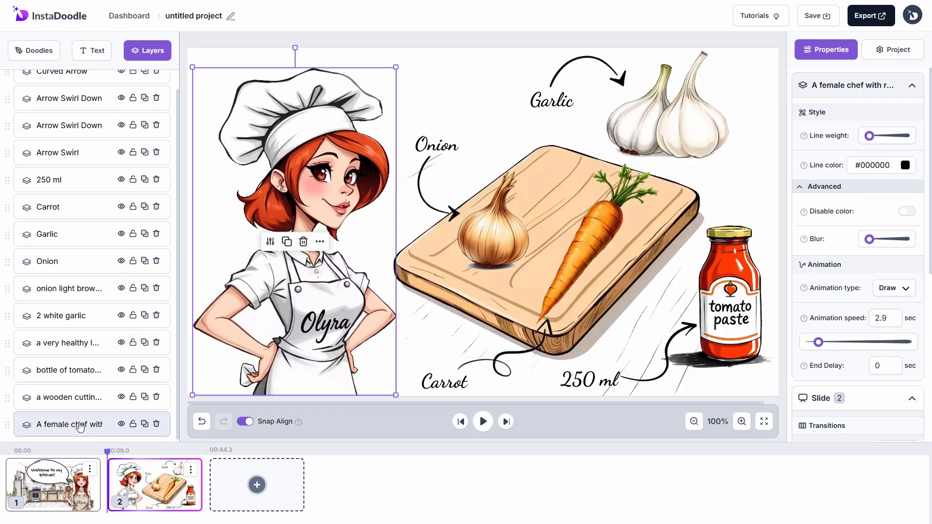
pyautogui.doubleClick(879, 318)
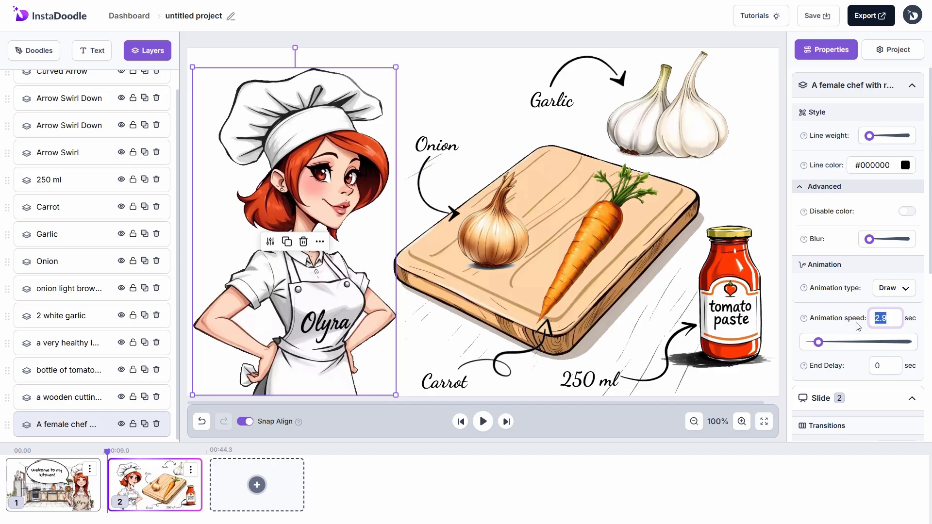
pyautogui.write('2')
pyautogui.click(877, 288)
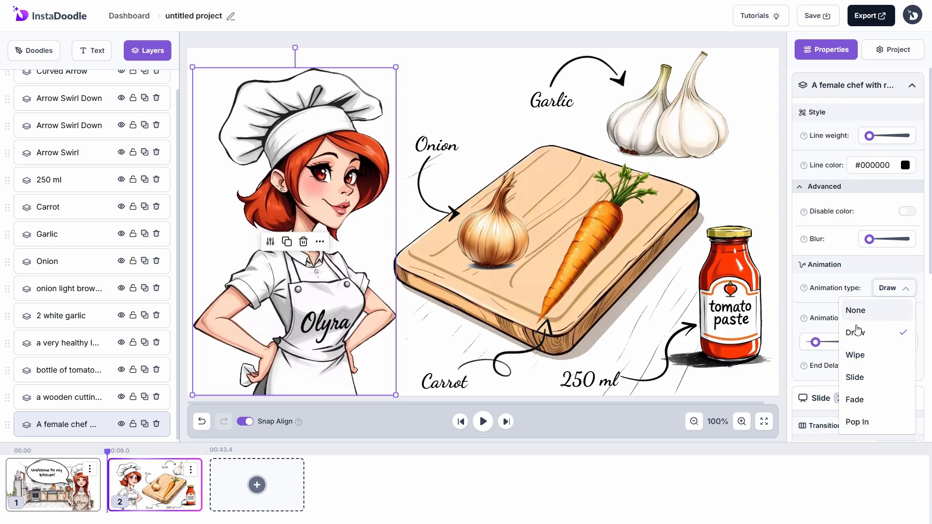
# Give the wooden cutting board a Fade animation with a speed of 1 second
pyautogui.click(87, 398)
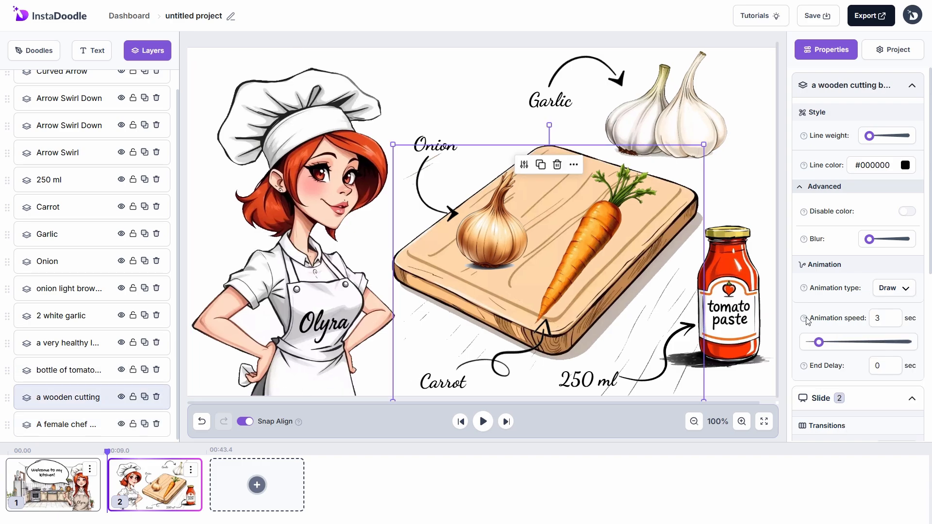
pyautogui.click(893, 288)
pyautogui.click(865, 398)
pyautogui.moveTo(891, 318); pyautogui.dragTo(863, 320)
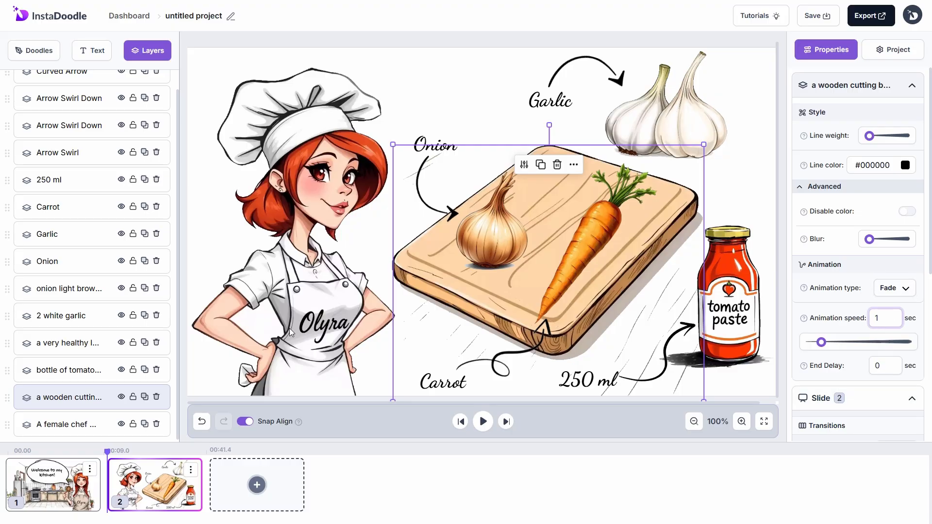
# Give the tomato paste bottle a Fade animation with a speed of 1 second
pyautogui.click(81, 379)
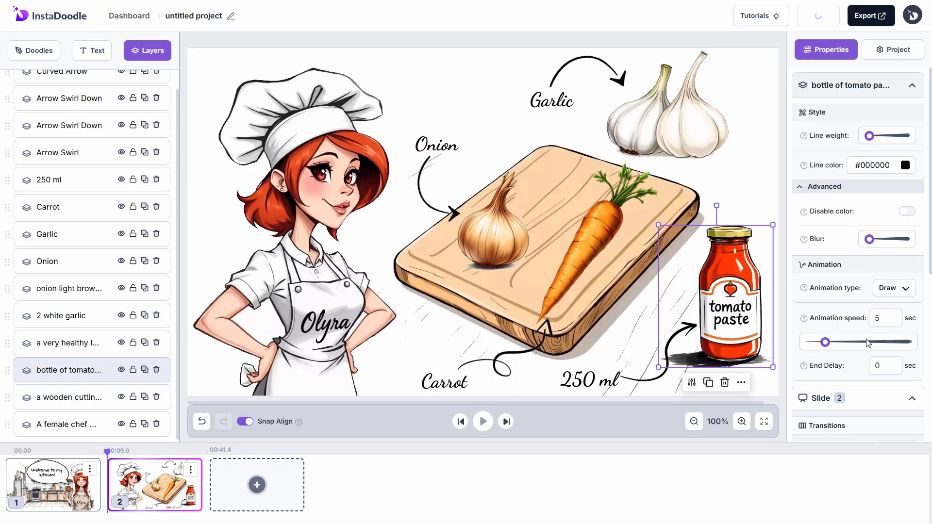
pyautogui.moveTo(880, 319); pyautogui.dragTo(867, 322)
pyautogui.write('1.1')
pyautogui.click(888, 294)
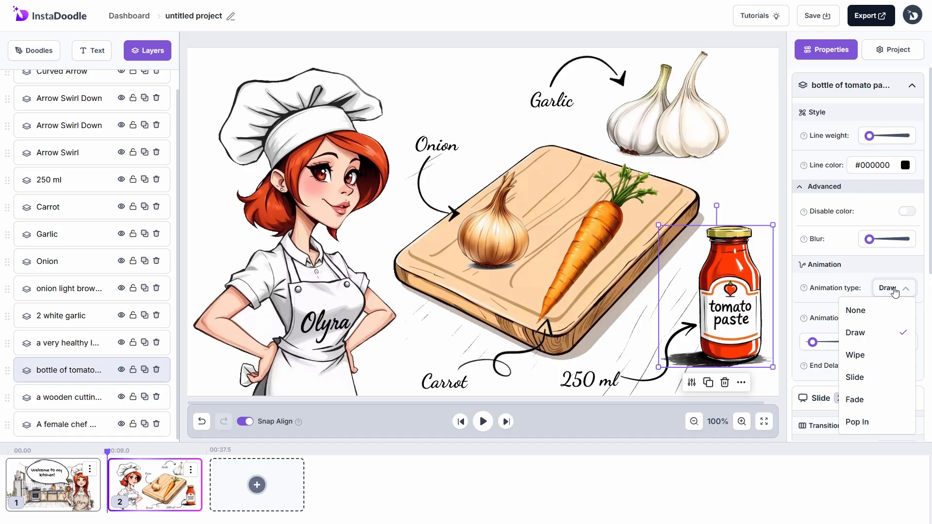
pyautogui.click(845, 399)
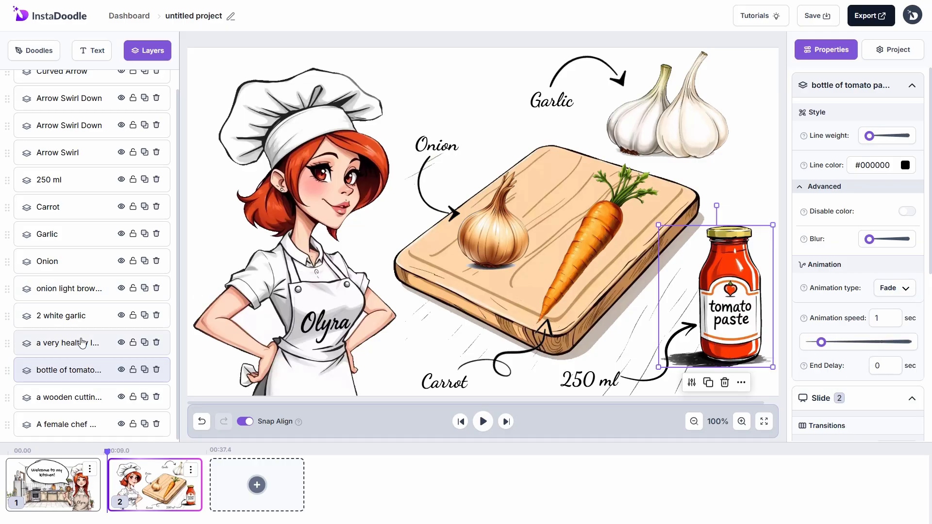
# Give the carrot image a Fade animation with a speed of 1.1 seconds
pyautogui.click(142, 342)
pyautogui.click(894, 288)
pyautogui.click(826, 397)
pyautogui.moveTo(885, 319); pyautogui.dragTo(863, 319)
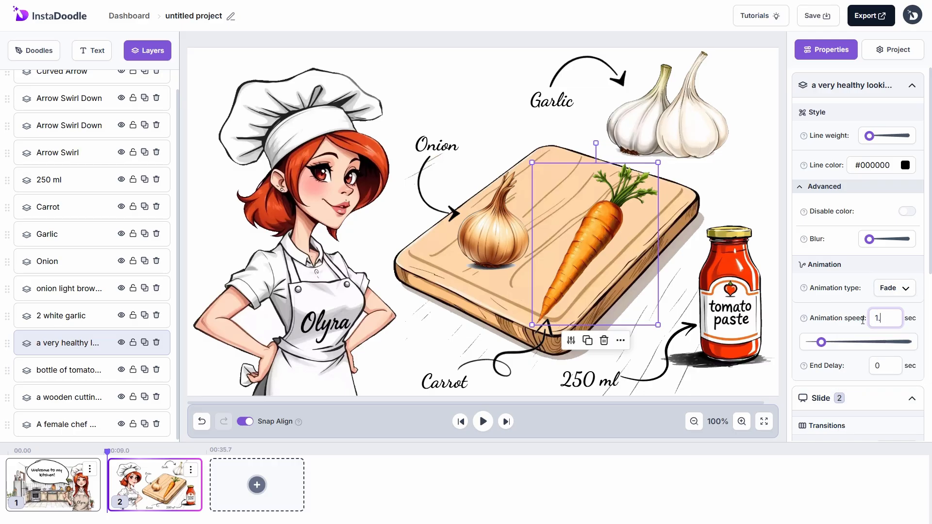
pyautogui.click(877, 366)
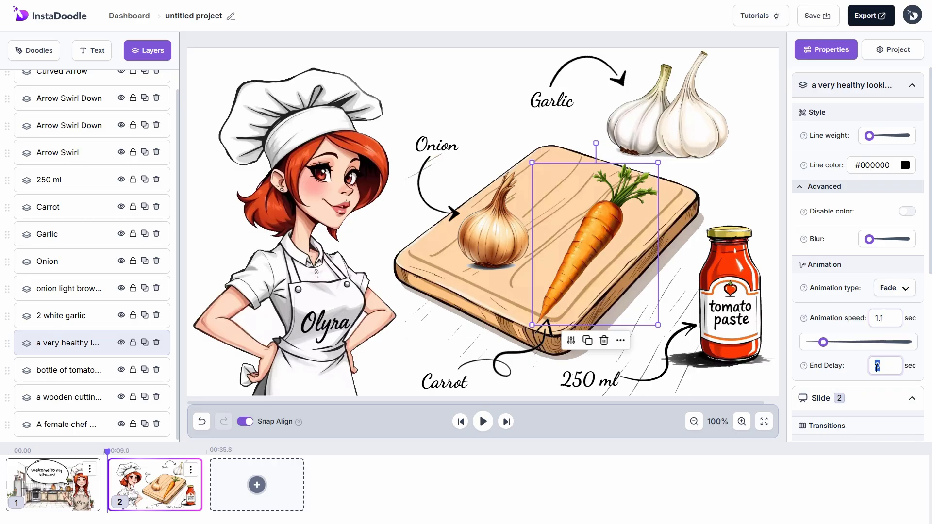
# Give the two white garlic bulbs a Fade animation with a speed of 1.1 seconds
pyautogui.click(98, 317)
pyautogui.click(876, 401)
pyautogui.click(867, 320)
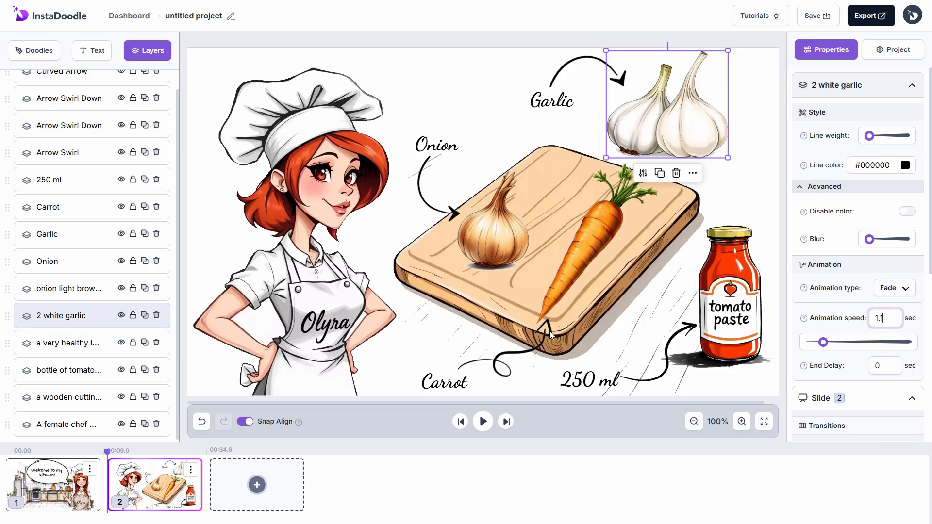
pyautogui.click(721, 403)
# Give the onion image a Fade animation with a speed of 1.1 seconds
pyautogui.click(75, 262)
pyautogui.click(79, 289)
pyautogui.click(879, 290)
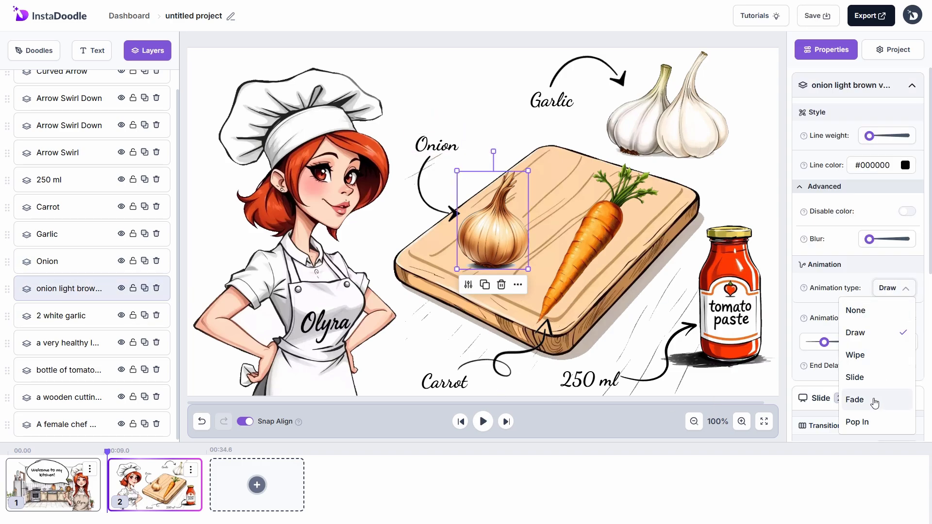
pyautogui.click(878, 400)
pyautogui.click(886, 319)
pyautogui.write('.1')
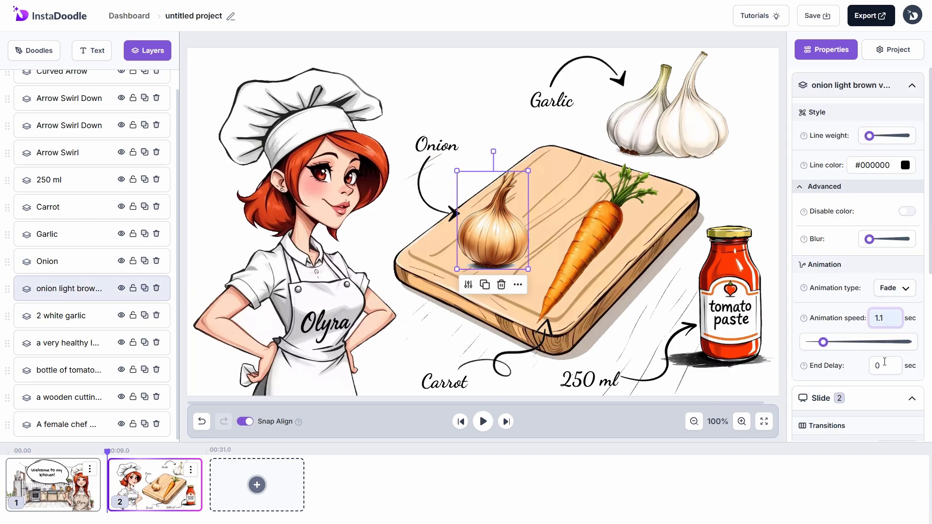
# Review the slide's layer order and move the onion image directly above the wooden cutting board
pyautogui.click(146, 367)
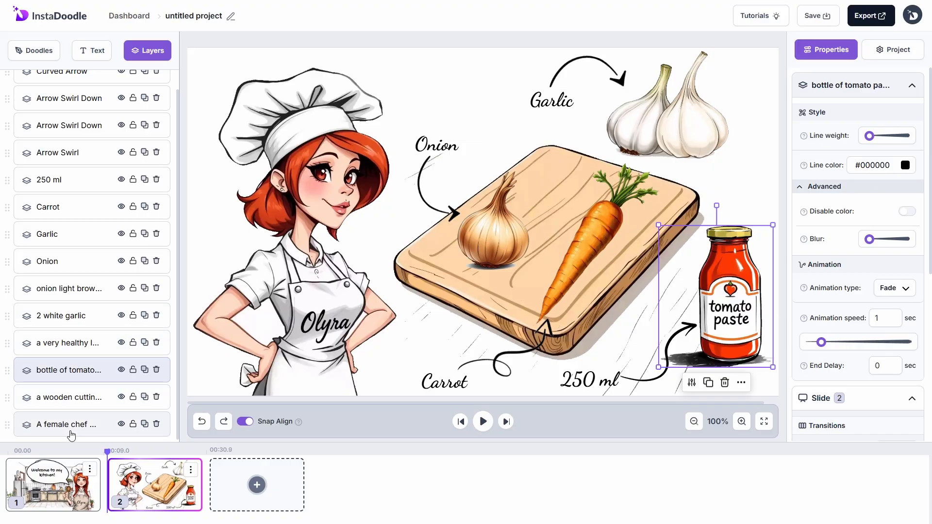
pyautogui.scroll(1, 68, 436)
pyautogui.click(36, 98)
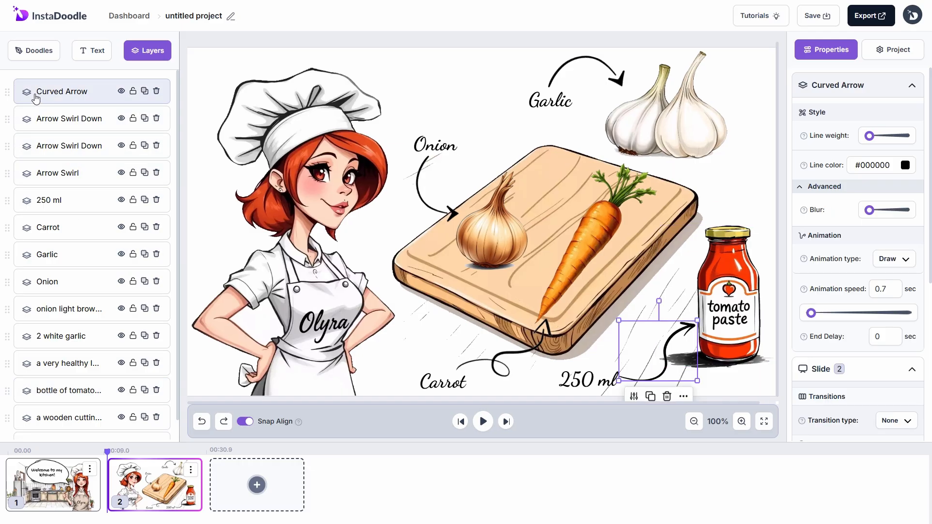
pyautogui.scroll(-1, 80, 102)
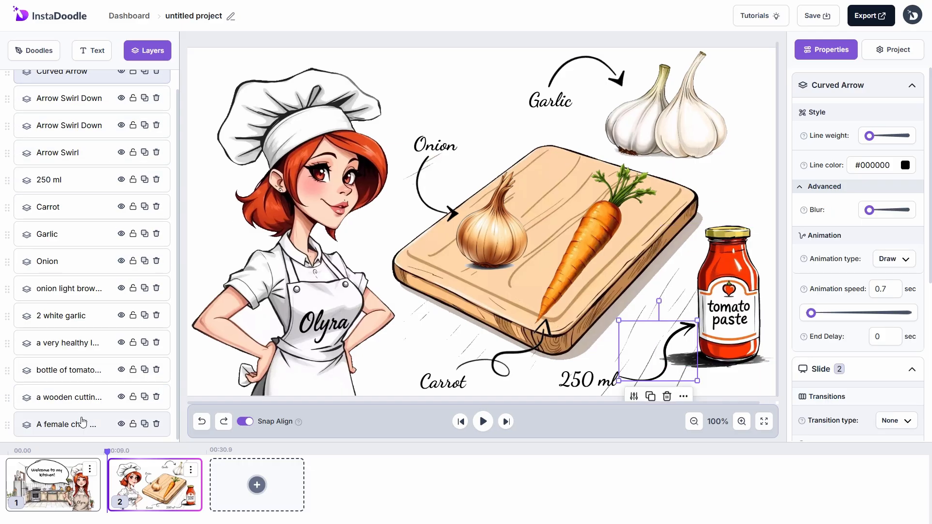
pyautogui.click(81, 406)
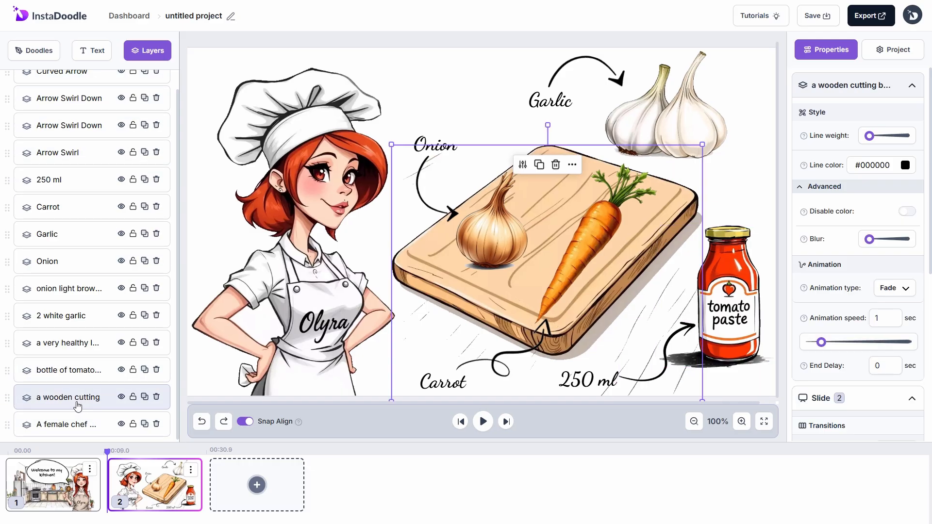
pyautogui.click(70, 316)
pyautogui.click(64, 290)
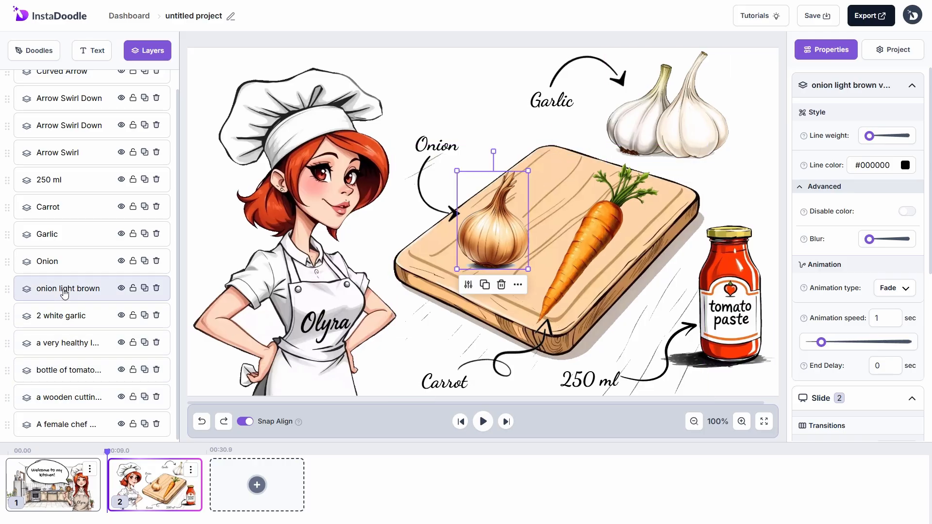
pyautogui.moveTo(66, 289); pyautogui.dragTo(50, 381)
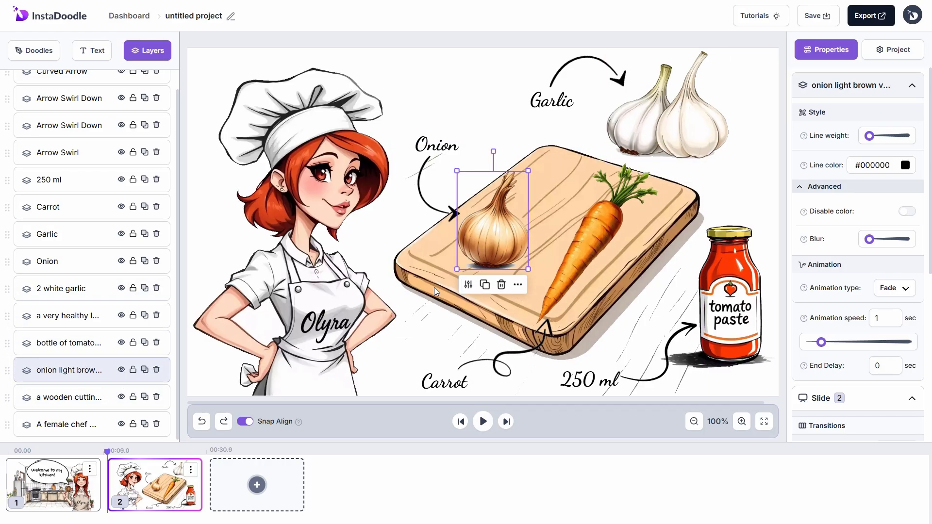
# Reorder the layers so garlic, carrot and the tomato paste bottle are stacked in that order above the onion image
pyautogui.click(72, 350)
pyautogui.click(73, 289)
pyautogui.moveTo(73, 289); pyautogui.dragTo(72, 343)
pyautogui.click(75, 315)
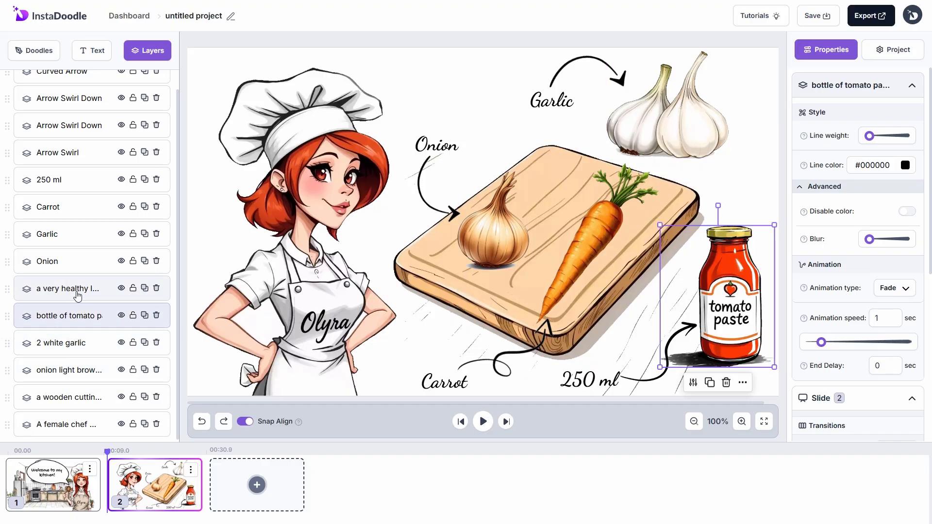
pyautogui.click(78, 295)
pyautogui.moveTo(78, 295); pyautogui.dragTo(74, 318)
pyautogui.click(69, 290)
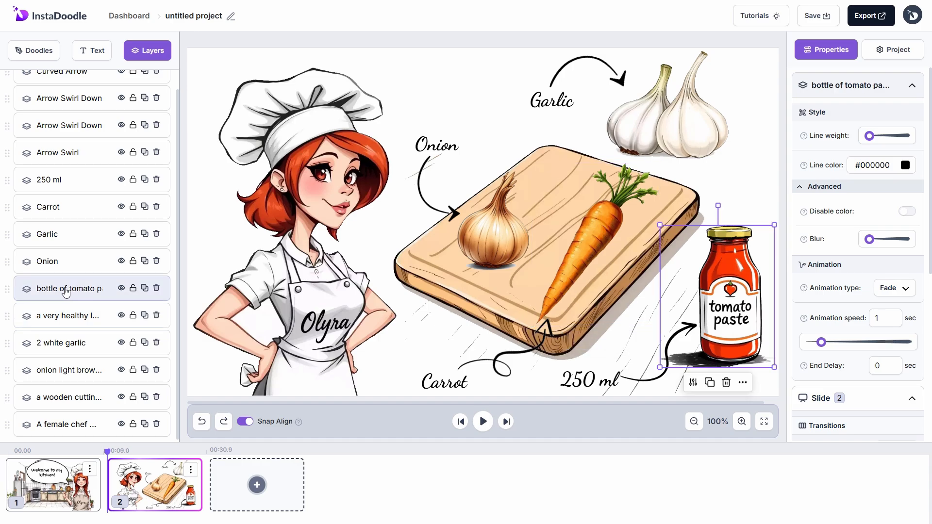
# Move the Carrot text label directly above the tomato paste bottle in the layer order
pyautogui.click(65, 270)
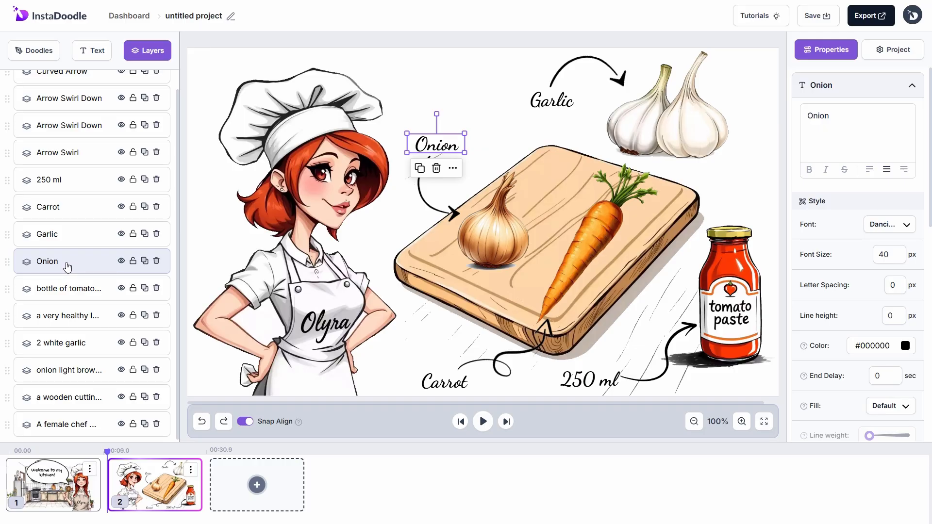
pyautogui.moveTo(66, 205); pyautogui.dragTo(64, 264)
pyautogui.click(66, 266)
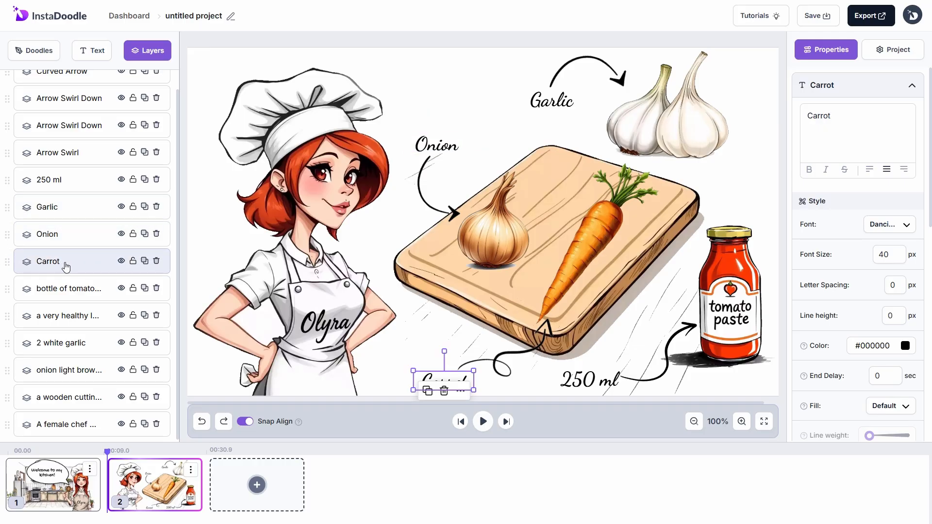
# Move the Arrow Swirl prop directly above the Carrot text label in the layer order
pyautogui.click(80, 155)
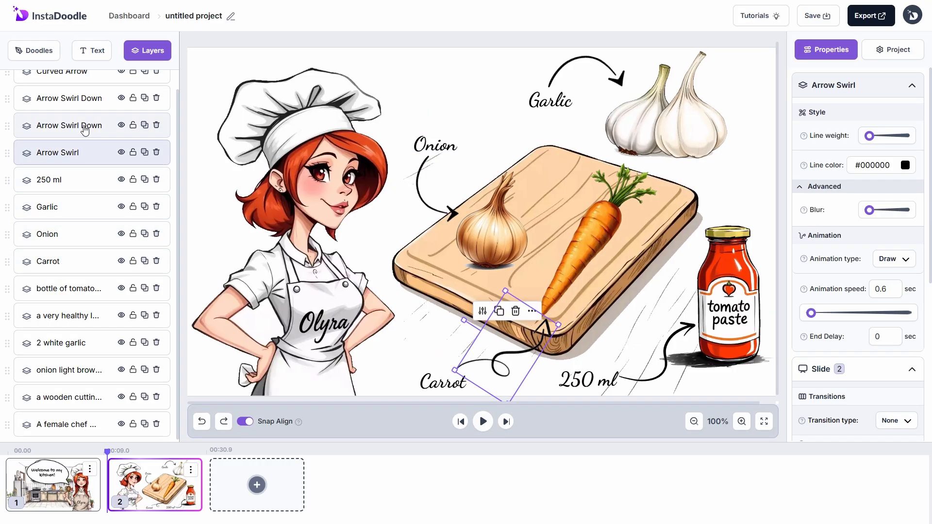
pyautogui.click(85, 130)
pyautogui.click(86, 152)
pyautogui.moveTo(85, 153); pyautogui.dragTo(77, 265)
pyautogui.click(77, 265)
pyautogui.click(88, 241)
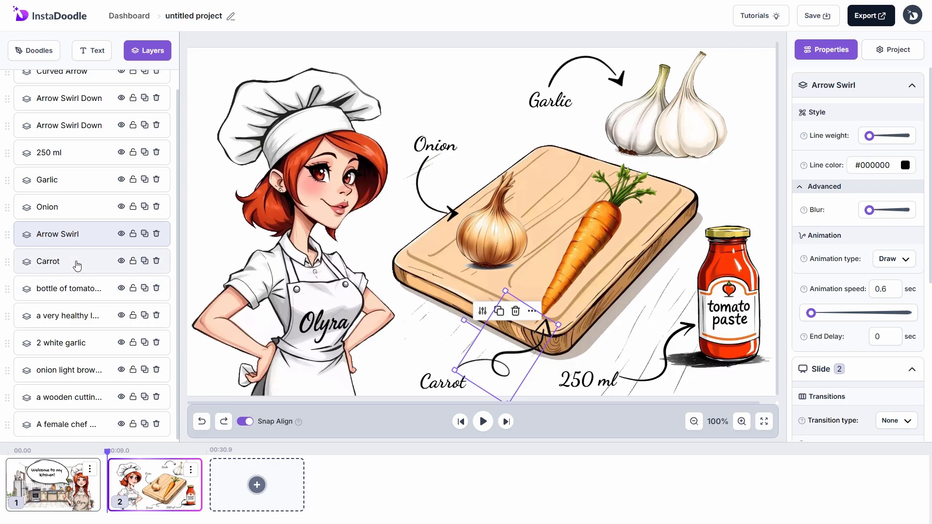
# Move the Garlic text label above the Arrow Swirl layer and place its Arrow Swirl Down prop directly above it
pyautogui.click(70, 213)
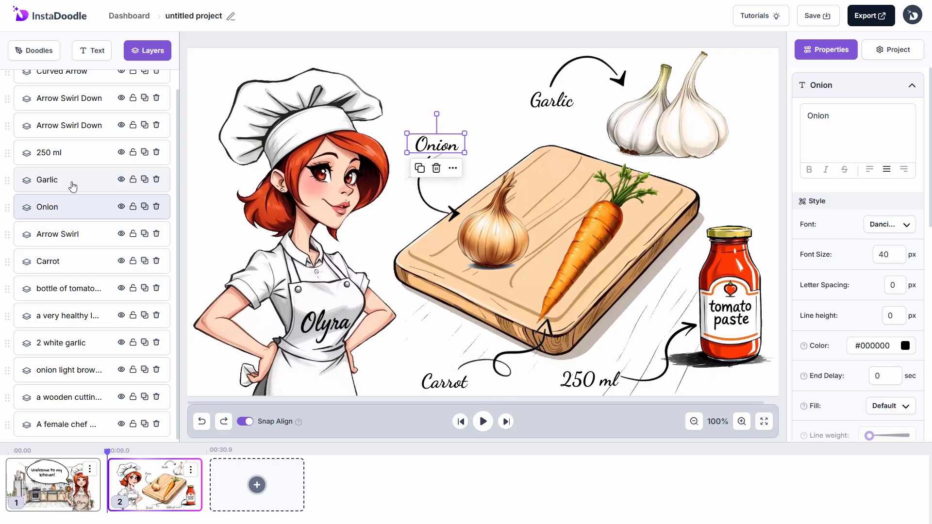
pyautogui.moveTo(69, 182); pyautogui.dragTo(68, 209)
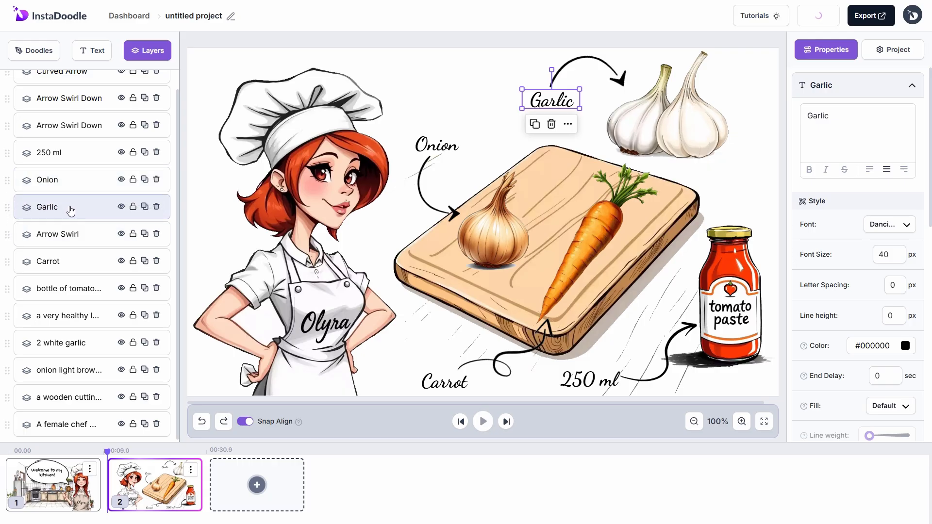
pyautogui.moveTo(72, 129); pyautogui.dragTo(79, 207)
pyautogui.scroll(1, 75, 214)
pyautogui.click(76, 171)
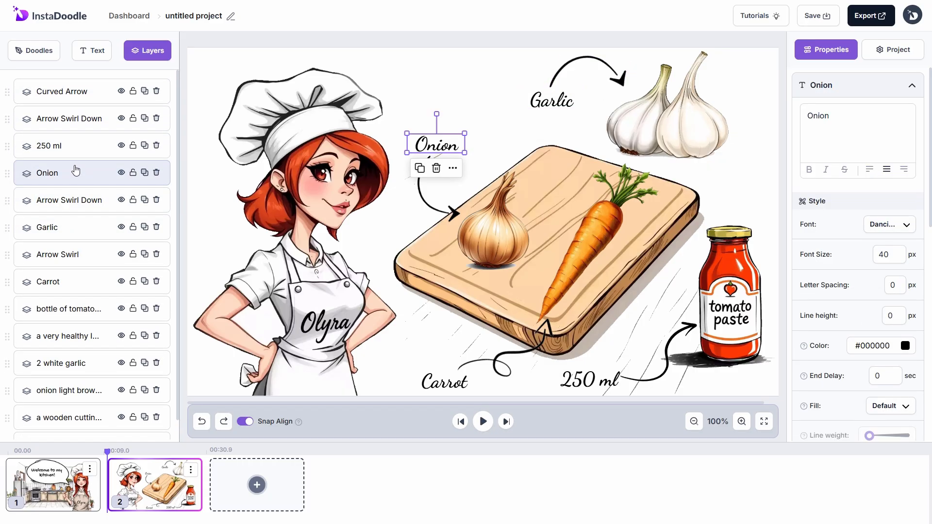
# Move the remaining Arrow Swirl Down layer directly above the Onion text label, beneath the 250 ml label
pyautogui.click(70, 119)
pyautogui.moveTo(70, 119); pyautogui.dragTo(76, 146)
pyautogui.click(77, 127)
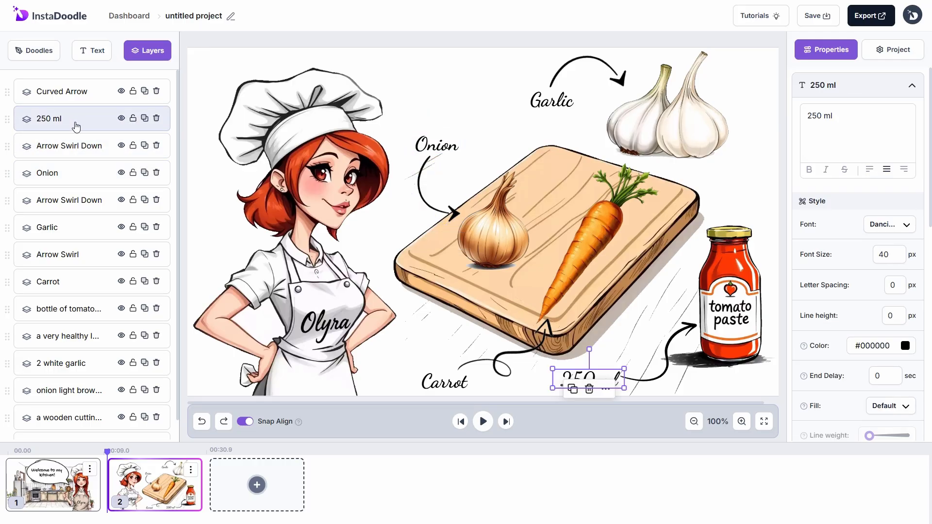
pyautogui.click(87, 102)
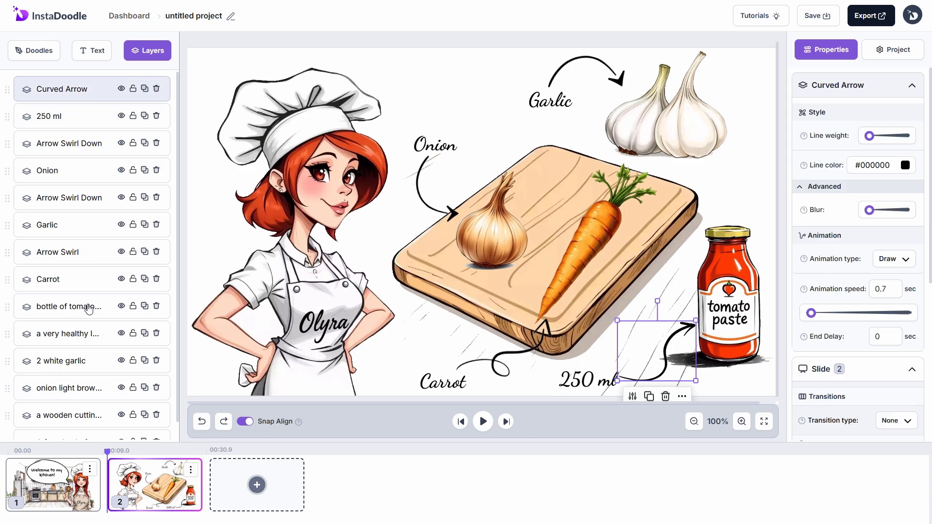
pyautogui.scroll(-1, 78, 359)
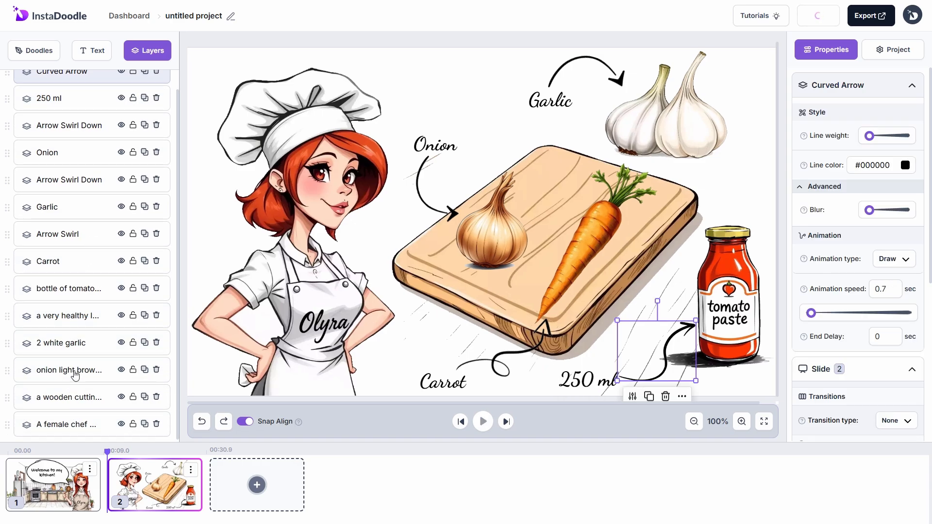
# Enlarge the Carrot text label to a font size of 60 px
pyautogui.click(97, 270)
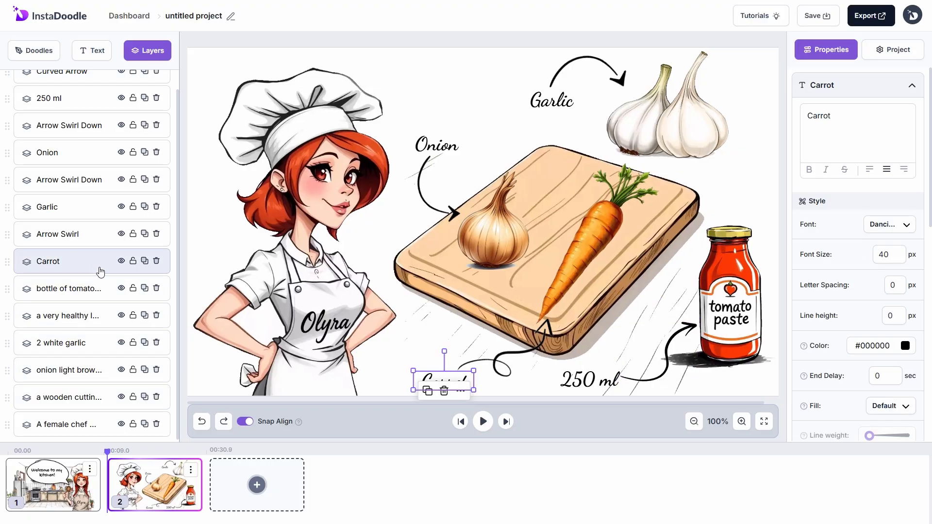
pyautogui.scroll(-3, 850, 279)
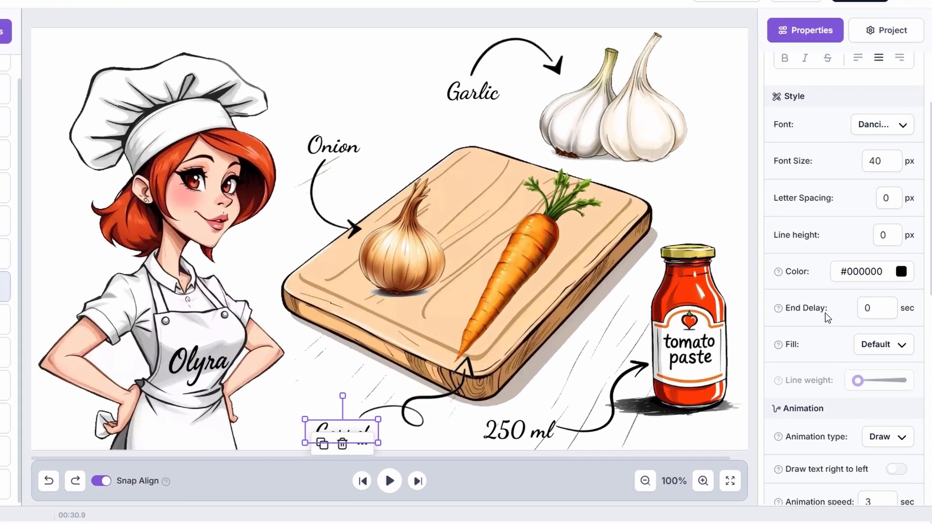
pyautogui.moveTo(414, 371); pyautogui.dragTo(382, 360)
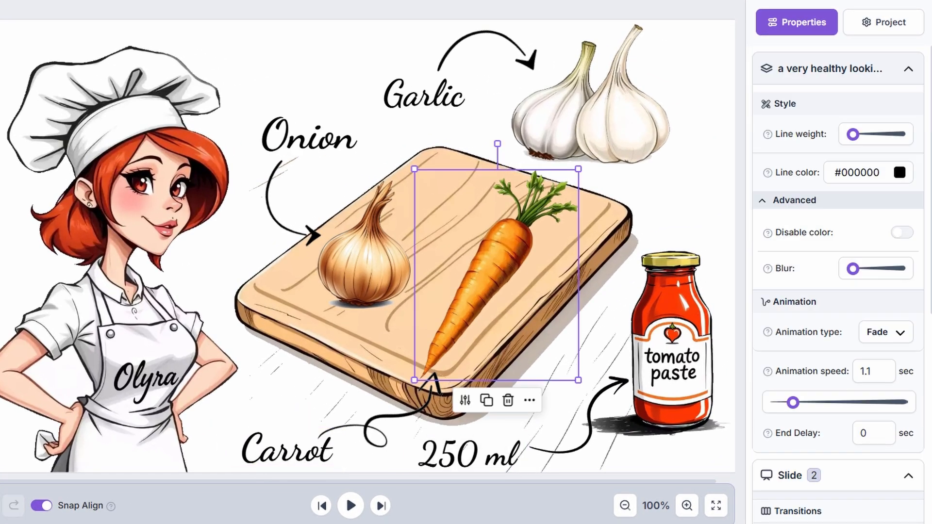
# Change the Carrot label's animation type from Draw to the hand option and set its animation speed to 2 sec
pyautogui.click(286, 444)
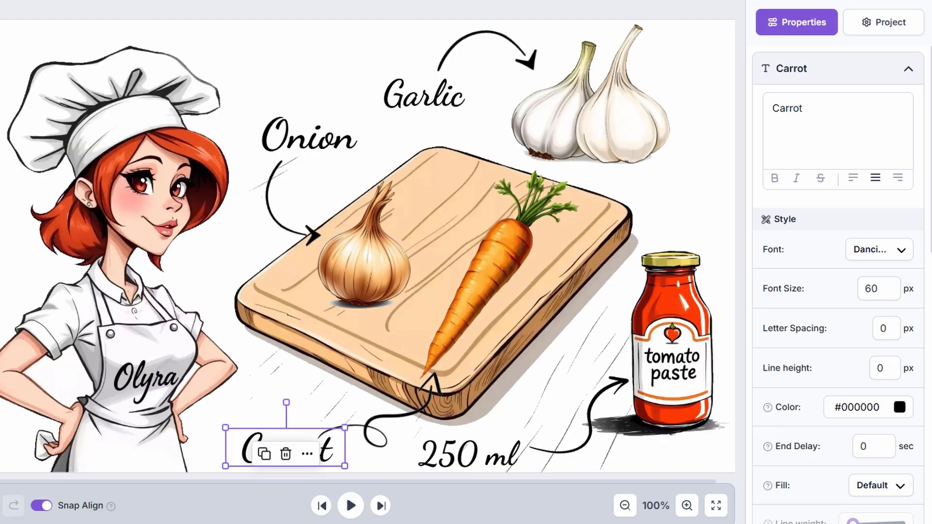
pyautogui.scroll(-5, 824, 360)
pyautogui.click(873, 340)
pyautogui.click(869, 418)
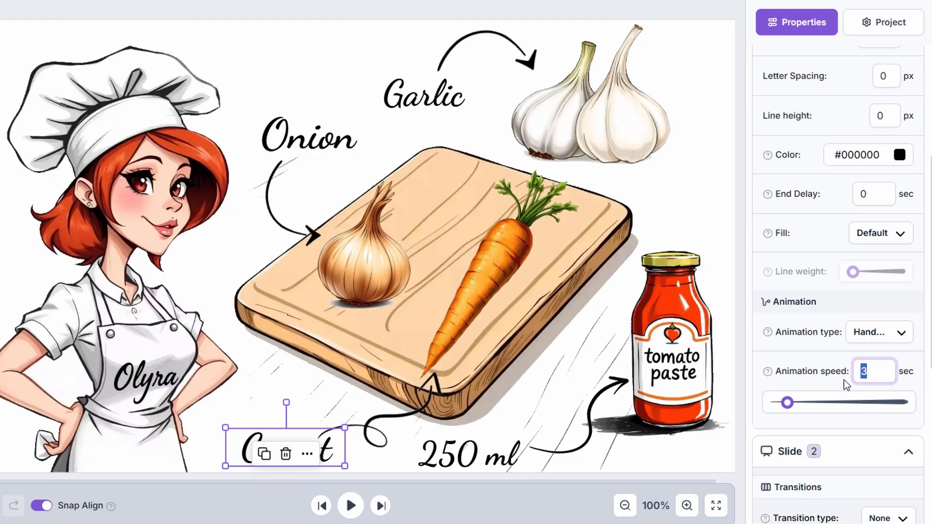
# Set the end delay of the swirl arrow beside the Carrot label to 1 sec
pyautogui.click(407, 348)
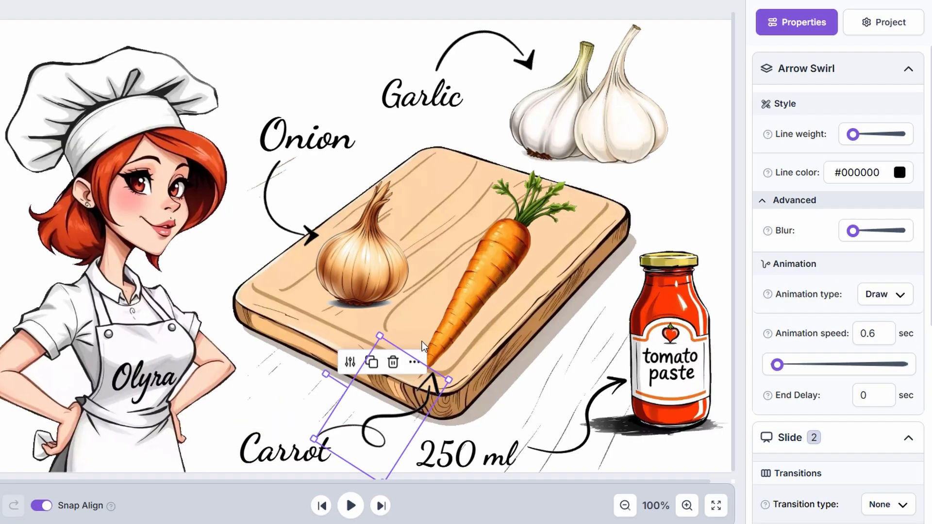
pyautogui.doubleClick(861, 395)
pyautogui.write('1')
# Set the Garlic text label's animation speed to 0.5 sec
pyautogui.click(422, 95)
pyautogui.scroll(-5, 859, 437)
pyautogui.doubleClick(867, 339)
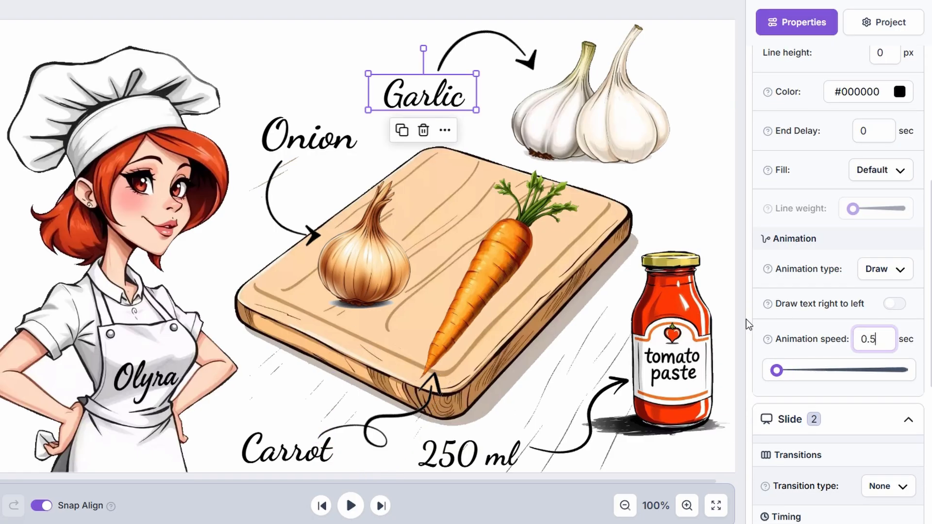
pyautogui.write('0.5')
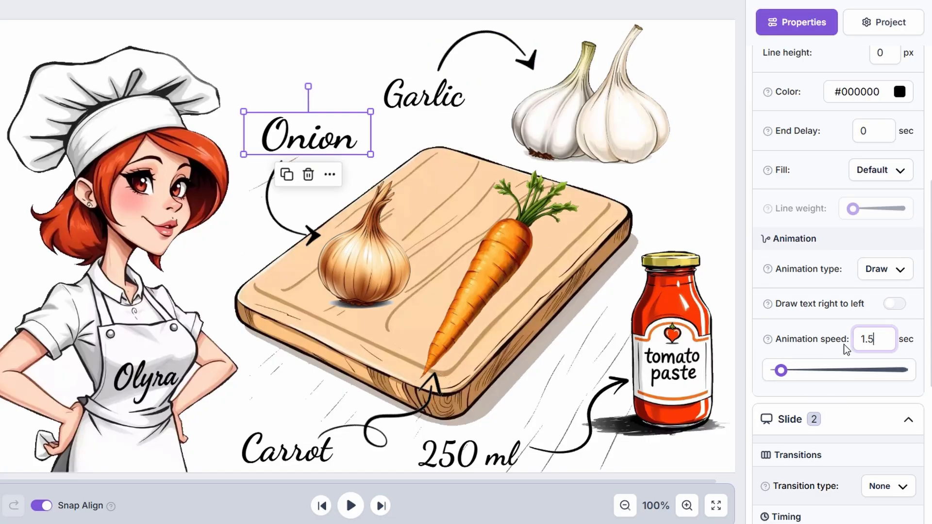
# Give the arrow between the Onion label and the onion an animation speed of 0.5 sec and an end delay of 1 sec
pyautogui.click(296, 209)
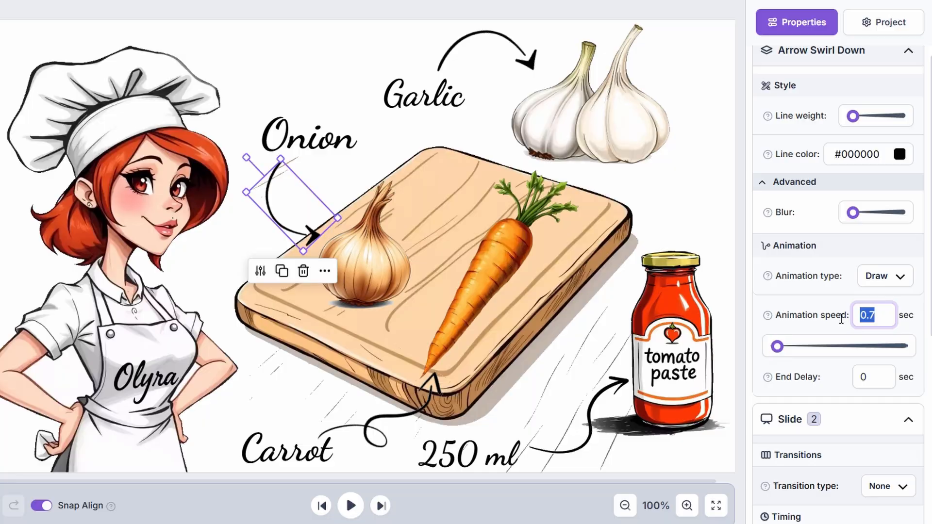
pyautogui.write('0.5')
pyautogui.click(855, 379)
pyautogui.write('1')
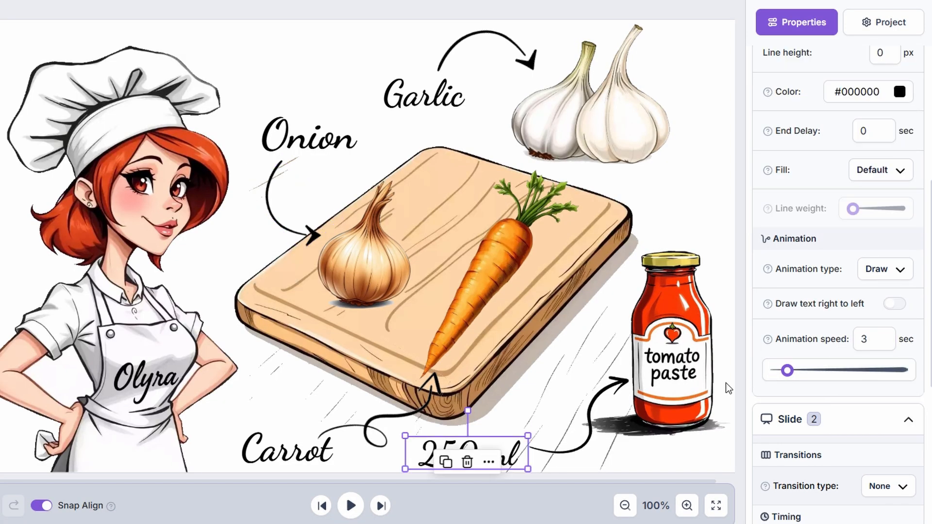
# Set the animation speed of the 250 ml label and its curved arrow to 0.5 sec, with a 1.75 sec end delay on the arrow
pyautogui.write('0.5')
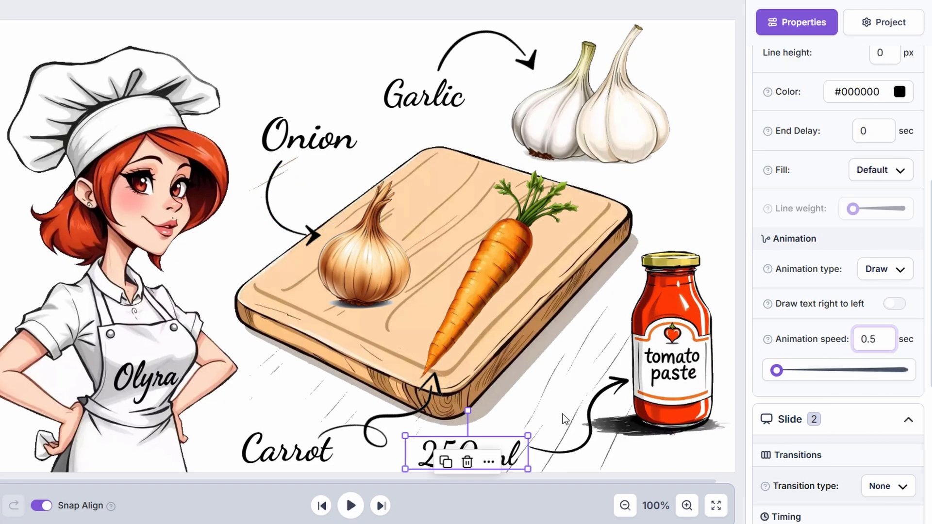
pyautogui.click(586, 416)
pyautogui.moveTo(880, 317); pyautogui.dragTo(850, 318)
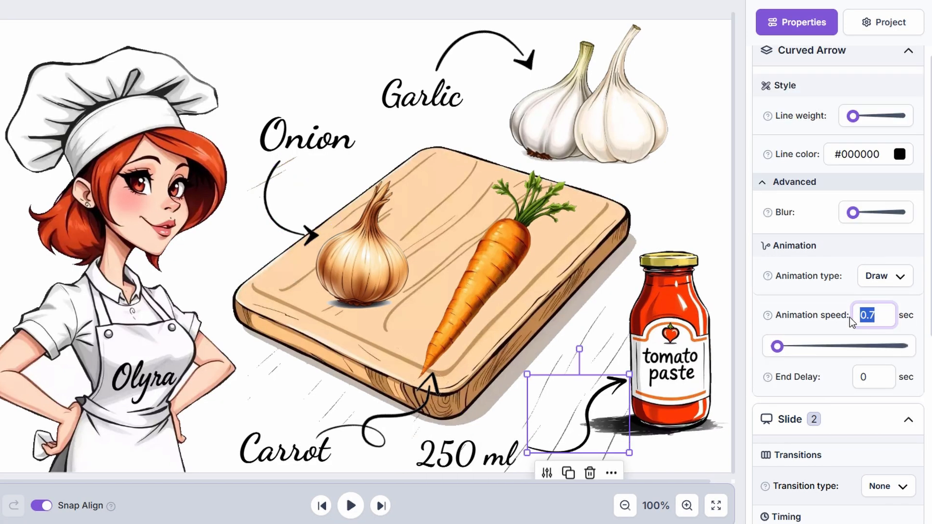
pyautogui.write('0.5')
pyautogui.moveTo(874, 379); pyautogui.dragTo(843, 380)
pyautogui.write('1.75')
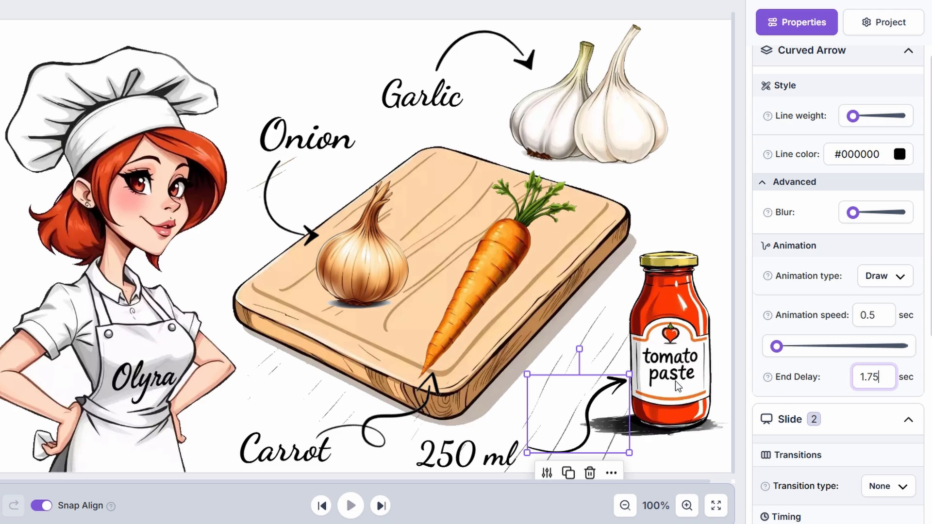
# Set slide 2's transition type to Wipe
pyautogui.click(742, 210)
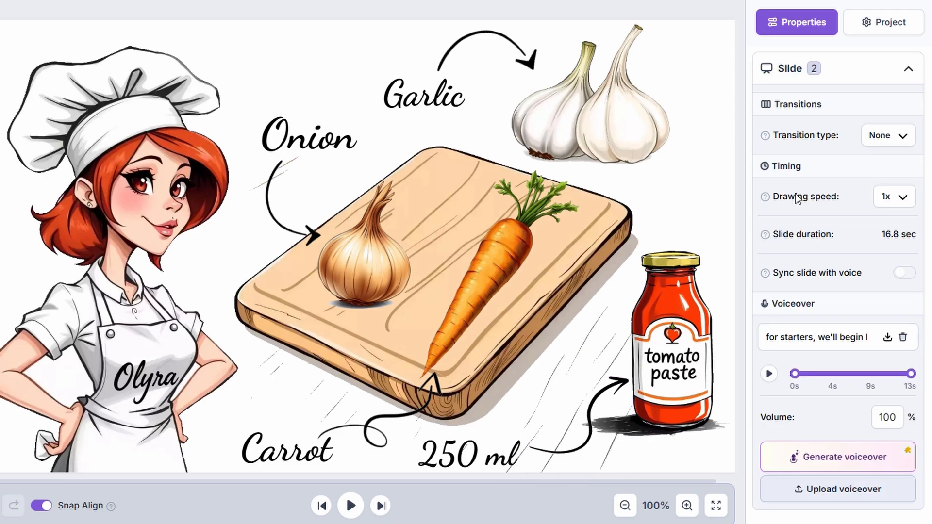
pyautogui.click(882, 138)
pyautogui.click(797, 222)
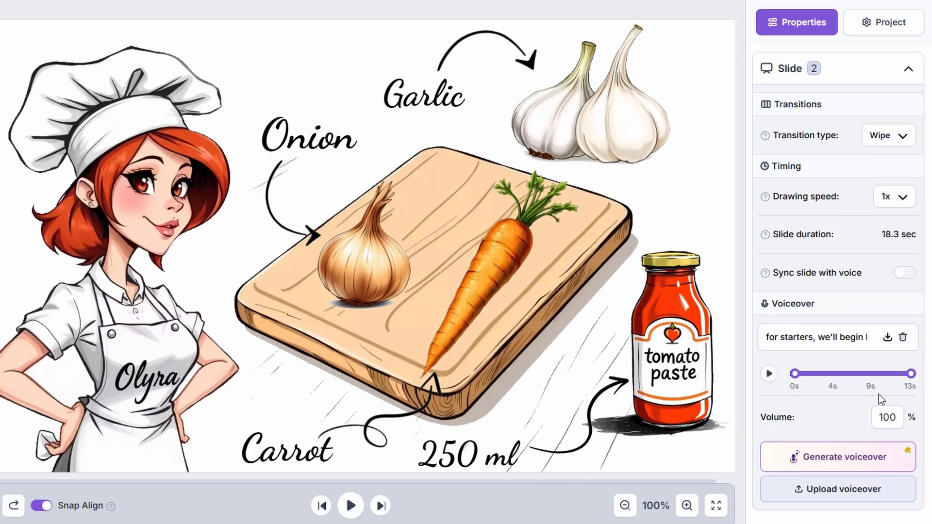
# Set the animation speed of both the Carrot and Onion text labels to 0.5 sec
pyautogui.click(287, 453)
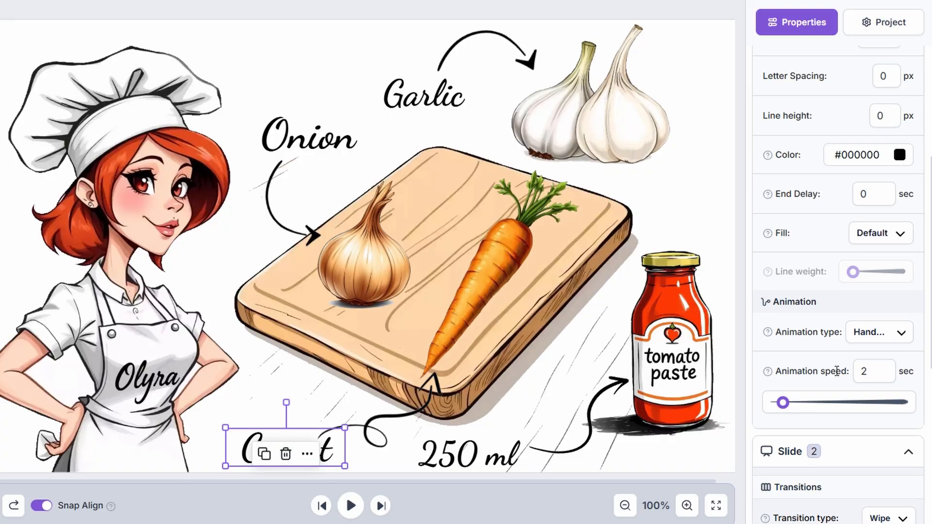
pyautogui.write('0.5')
pyautogui.click(727, 365)
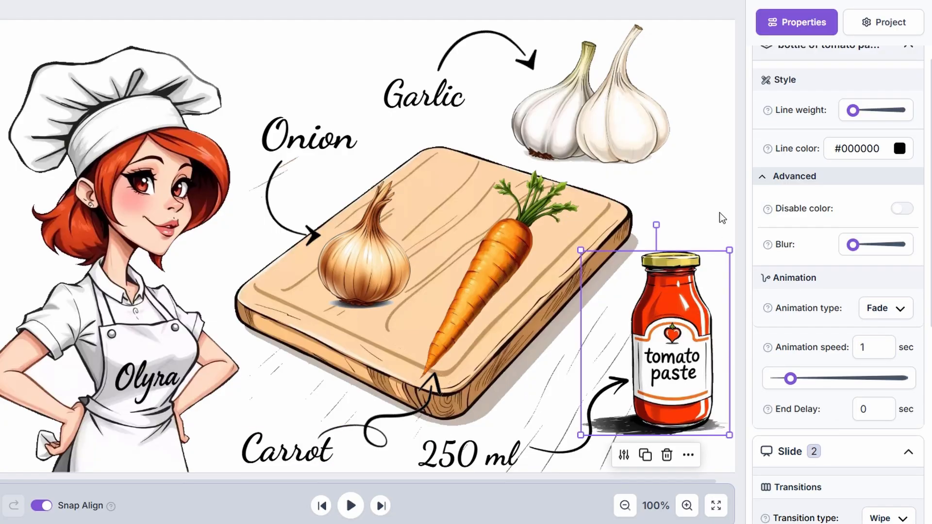
pyautogui.click(722, 218)
pyautogui.click(309, 136)
pyautogui.scroll(-7, 850, 414)
pyautogui.moveTo(784, 370); pyautogui.dragTo(777, 371)
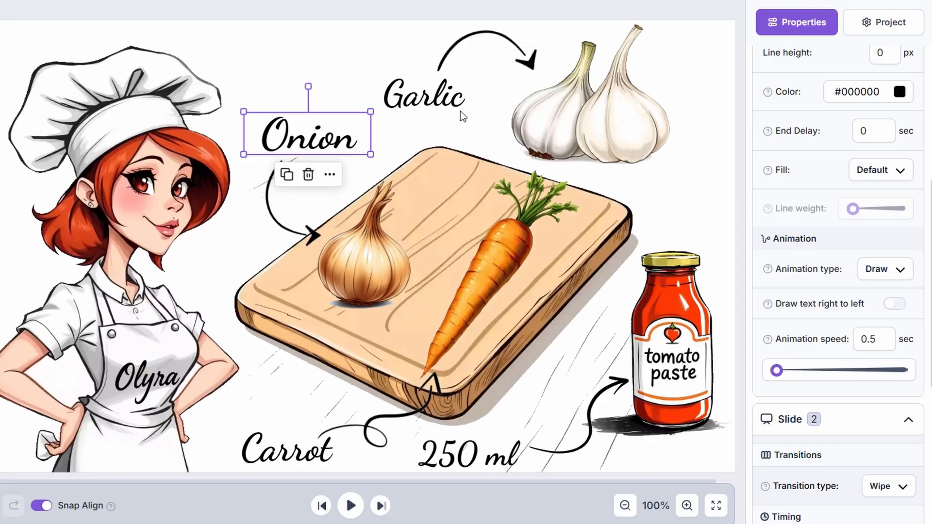
# Set the animation speed of the garlic and carrot images to 1 sec
pyautogui.click(449, 100)
pyautogui.click(563, 116)
pyautogui.moveTo(874, 190); pyautogui.dragTo(855, 191)
pyautogui.write('1')
pyautogui.click(689, 309)
pyautogui.click(485, 291)
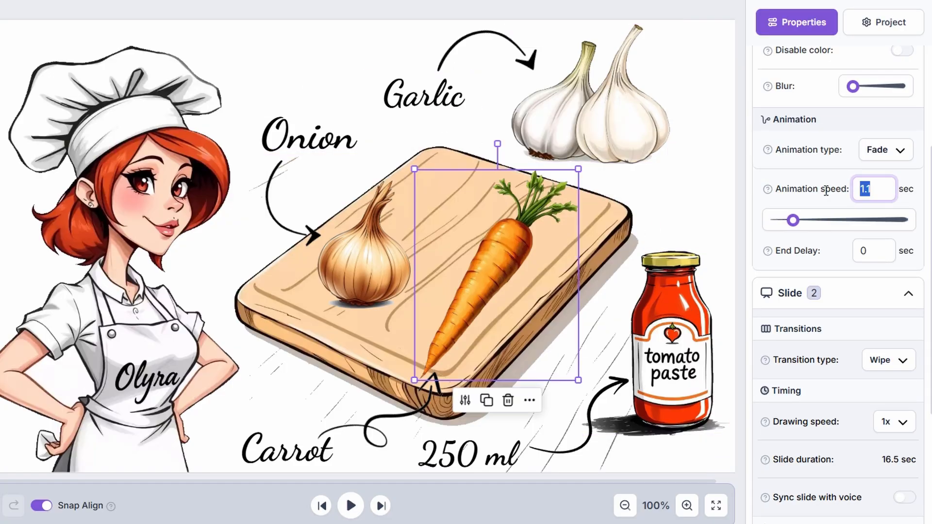
pyautogui.click(745, 221)
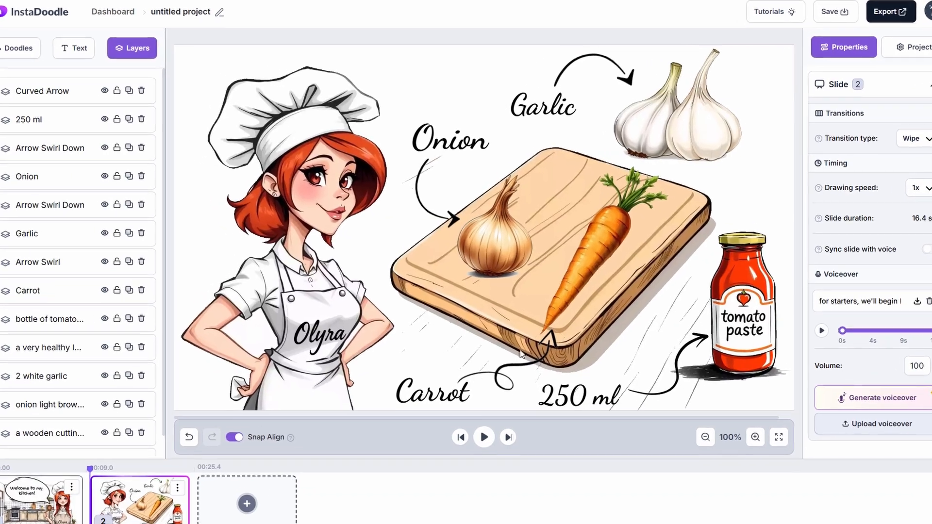
# Add a third slide and generate Color Caricature variations of the red-haired female chef, ending the reused prompt with one hand resting on her hip
pyautogui.click(201, 514)
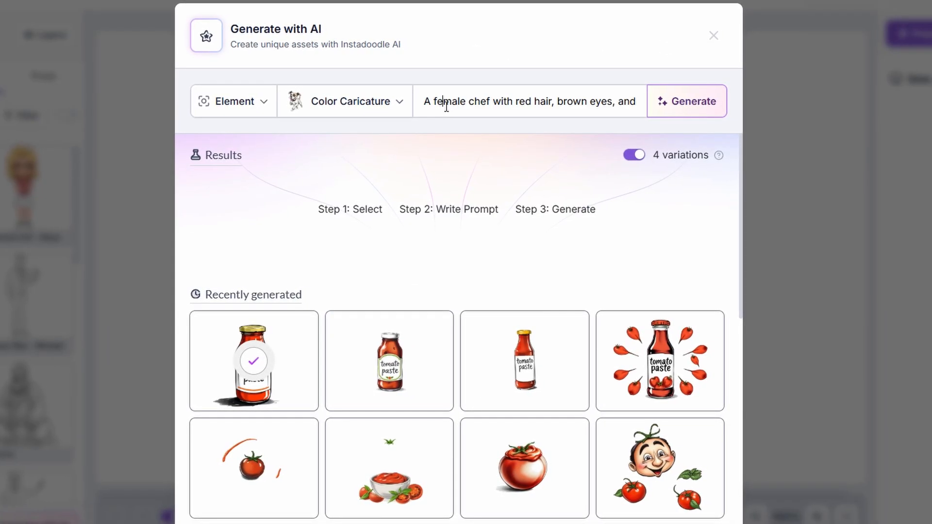
pyautogui.moveTo(431, 102); pyautogui.dragTo(610, 104)
pyautogui.moveTo(530, 110); pyautogui.dragTo(574, 102)
pyautogui.click(523, 103)
pyautogui.moveTo(458, 103); pyautogui.dragTo(624, 104)
pyautogui.write('one hand is resting on her hip')
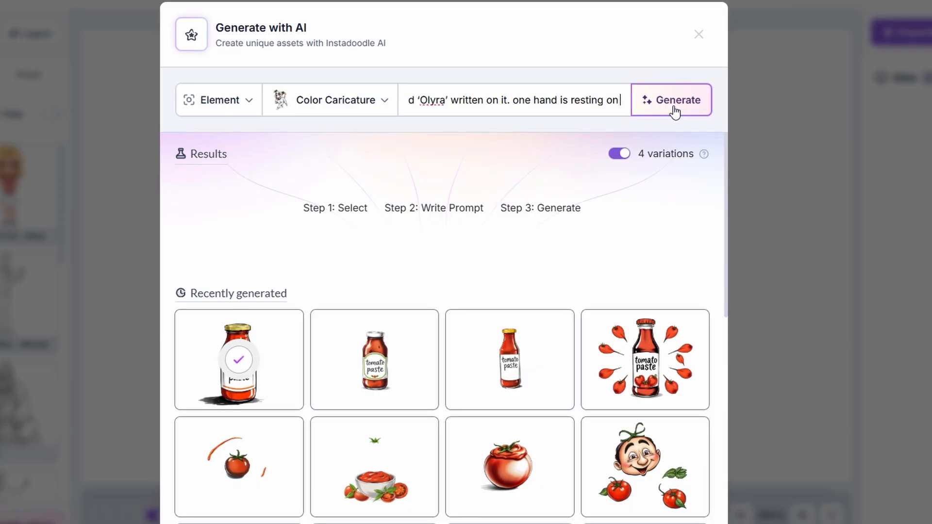
pyautogui.write(', with')
pyautogui.click(672, 108)
# Add the first generated variation of the pointing chef to slide 3 and enlarge it on the slide's right half
pyautogui.moveTo(212, 257)
pyautogui.click(230, 242)
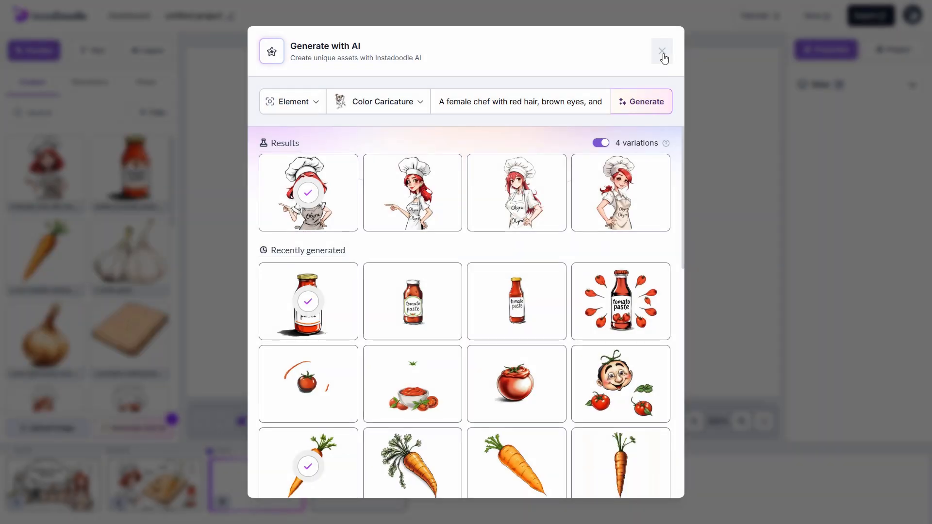
pyautogui.click(682, 39)
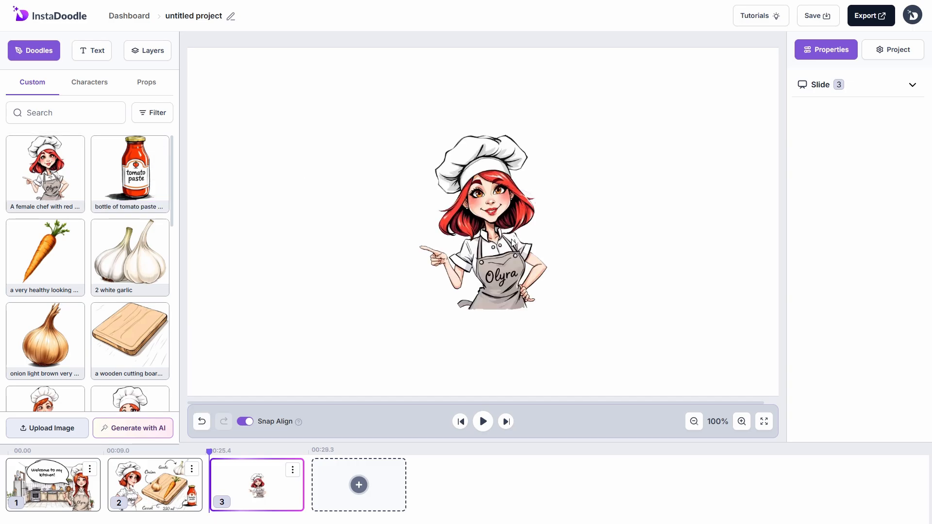
pyautogui.moveTo(515, 238); pyautogui.dragTo(578, 193)
pyautogui.moveTo(611, 259); pyautogui.dragTo(736, 378)
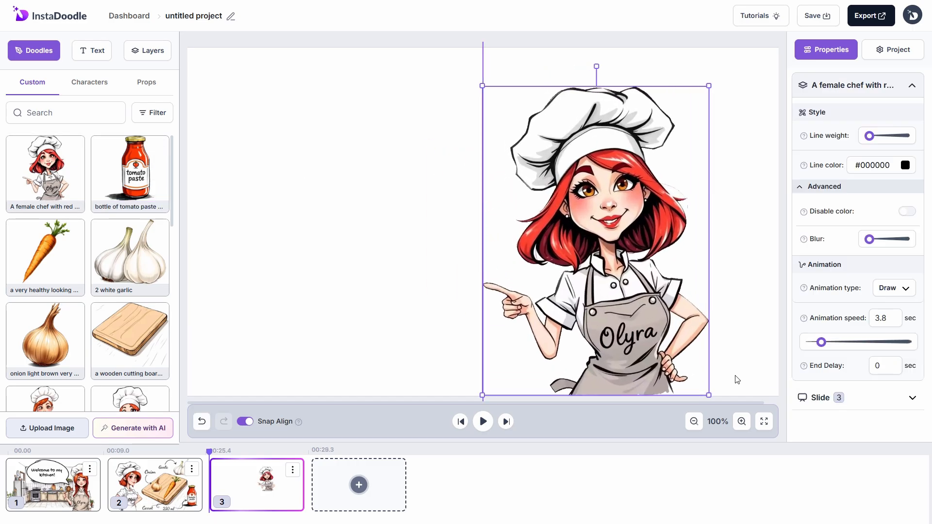
# Generate images of "a bowl of finely ground meat, smooth and uniform in texture" and add the heaped beige bowl to the slide
pyautogui.click(133, 428)
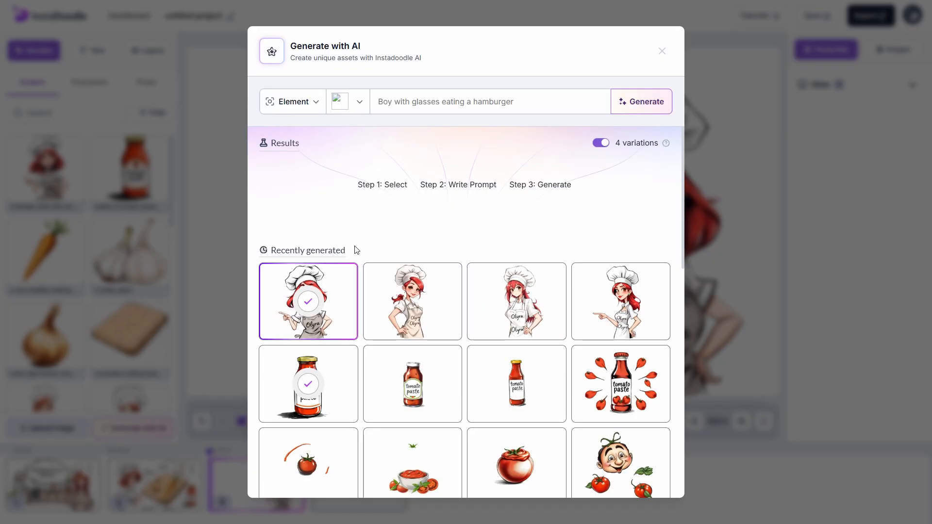
pyautogui.click(460, 101)
pyautogui.write('a bowl of finely ground meat,')
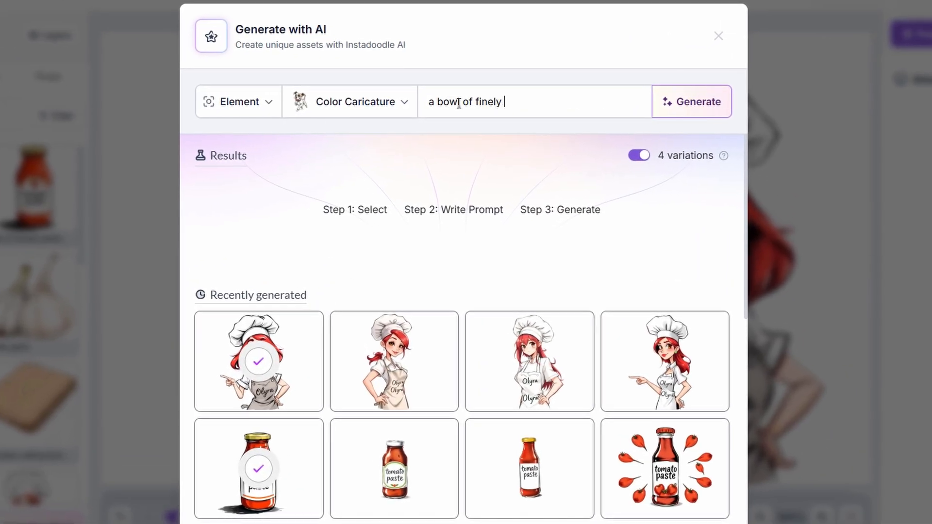
pyautogui.write(' smooth and uniform in texture')
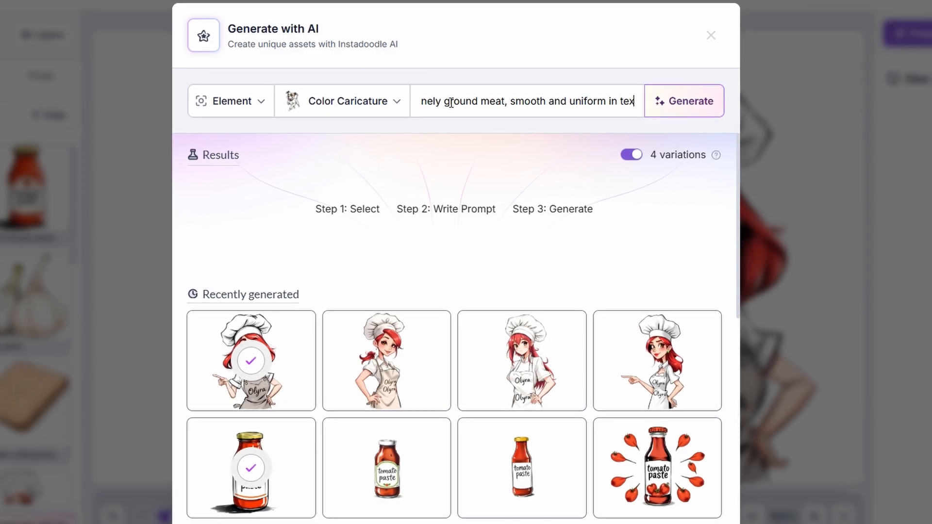
pyautogui.press('Return')
pyautogui.moveTo(377, 217)
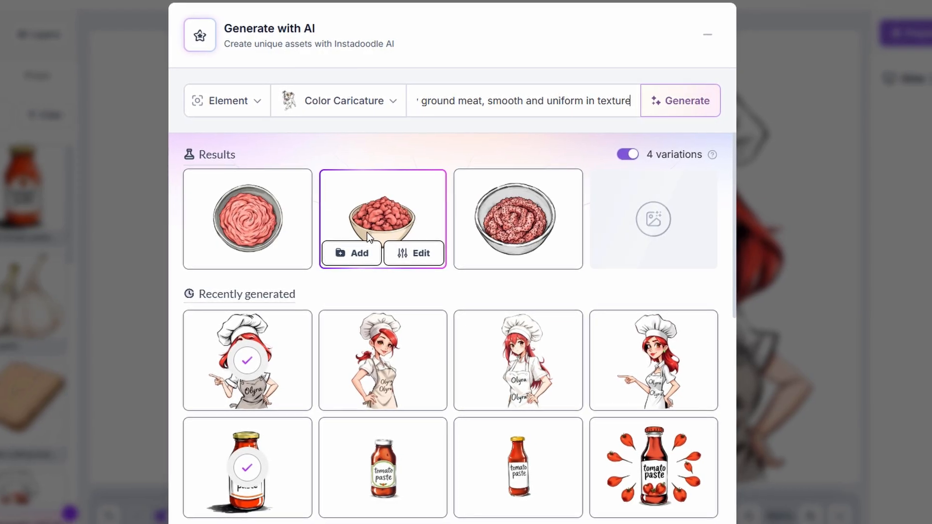
pyautogui.click(354, 253)
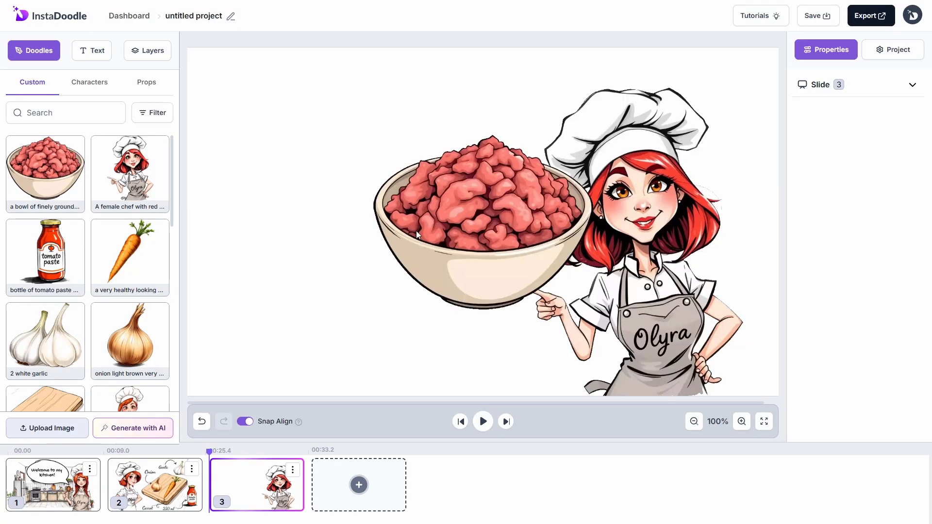
# Add a Dancing Script text reading "500g" to slide 3 and place it above the meat bowl
pyautogui.click(91, 51)
pyautogui.click(49, 211)
pyautogui.moveTo(871, 130); pyautogui.dragTo(743, 129)
pyautogui.write('500g')
pyautogui.click(743, 129)
pyautogui.moveTo(346, 123); pyautogui.dragTo(329, 112)
pyautogui.click(906, 346)
pyautogui.click(907, 366)
# Add a second Dancing Script text reading "of ground meat" and position it with the 500g text above the bowl
pyautogui.click(50, 210)
pyautogui.moveTo(216, 64); pyautogui.dragTo(360, 138)
pyautogui.moveTo(869, 117); pyautogui.dragTo(775, 139)
pyautogui.write('of ground meat')
pyautogui.click(311, 109)
pyautogui.moveTo(336, 117); pyautogui.dragTo(357, 124)
pyautogui.click(428, 149)
pyautogui.click(418, 141)
pyautogui.moveTo(431, 146); pyautogui.dragTo(394, 150)
# Open the voiceover generator for slide 3 and select the Sophie voice
pyautogui.scroll(-4, 851, 389)
pyautogui.click(851, 420)
pyautogui.click(858, 295)
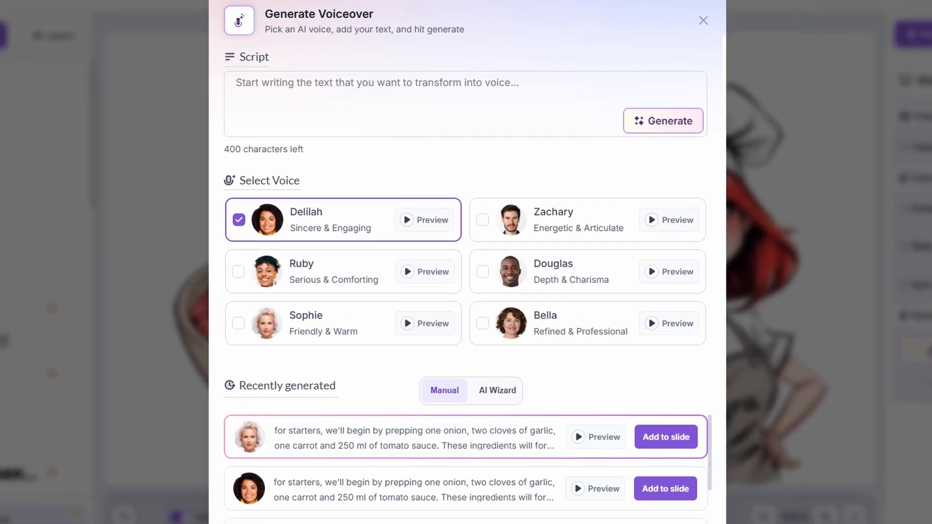
pyautogui.click(240, 324)
pyautogui.click(350, 101)
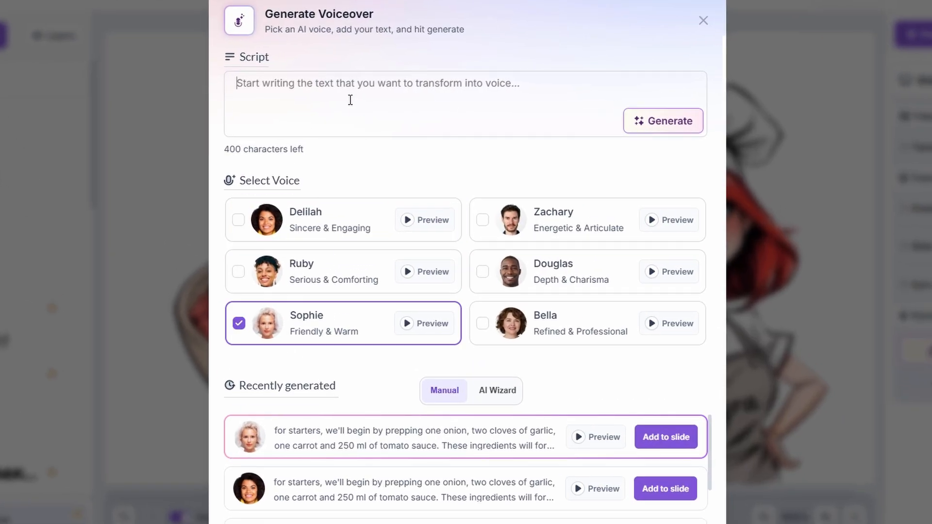
# Generate a voiceover about preparing 500 grams of mixed beef and pork meat for a perfect balance of flavour and texture in a rich, hearty bolognese sauce
pyautogui.write("Next we'll prepare 500 grams of mixed beef and pork meat. This combination")
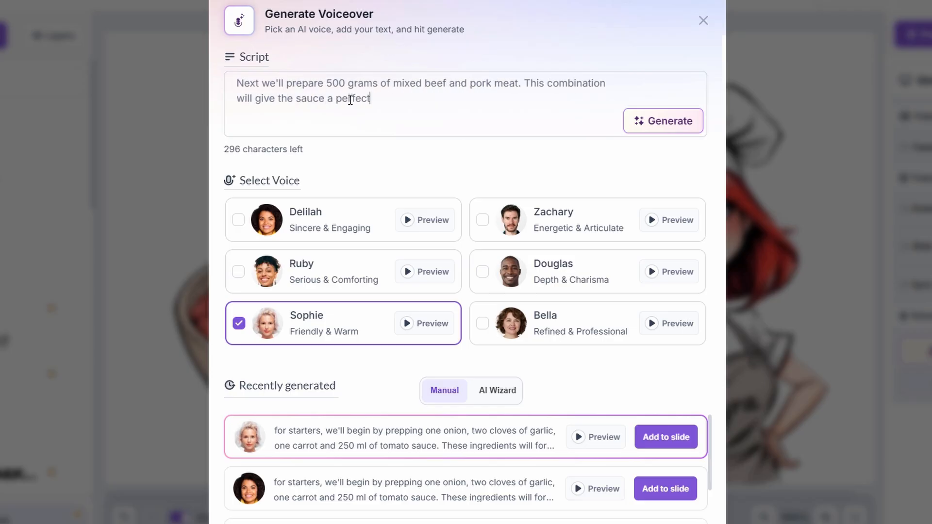
pyautogui.write(' balance of flavour and texture, making our bolognese sauce rich and hearty.')
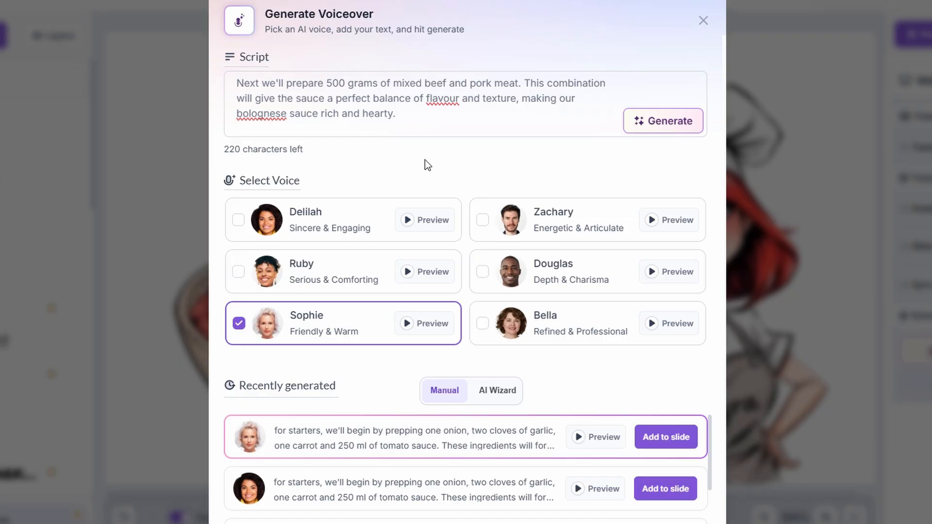
pyautogui.click(639, 122)
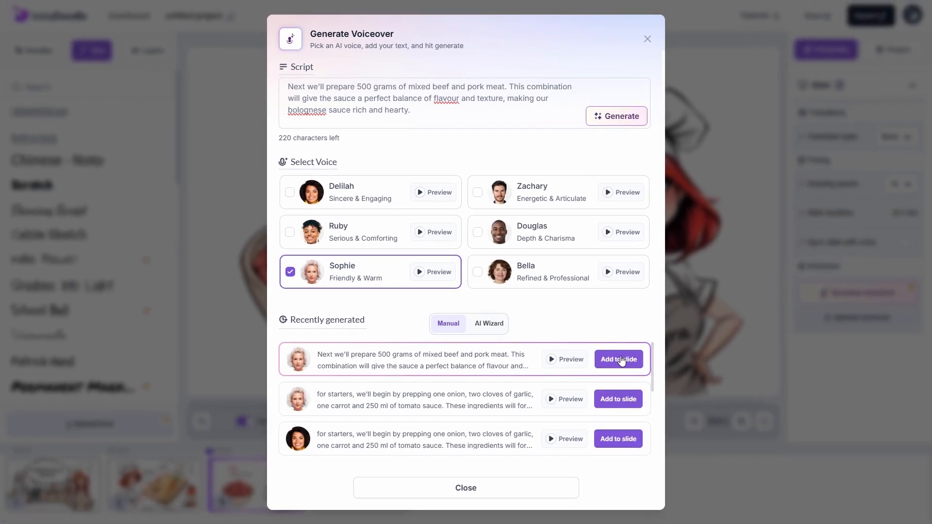
# Add the ground meat voiceover to slide 3 and set the chef's Fade animation speed to 1 second with a 0.5-second end delay
pyautogui.click(666, 437)
pyautogui.click(132, 53)
pyautogui.click(607, 219)
pyautogui.click(862, 320)
pyautogui.click(878, 365)
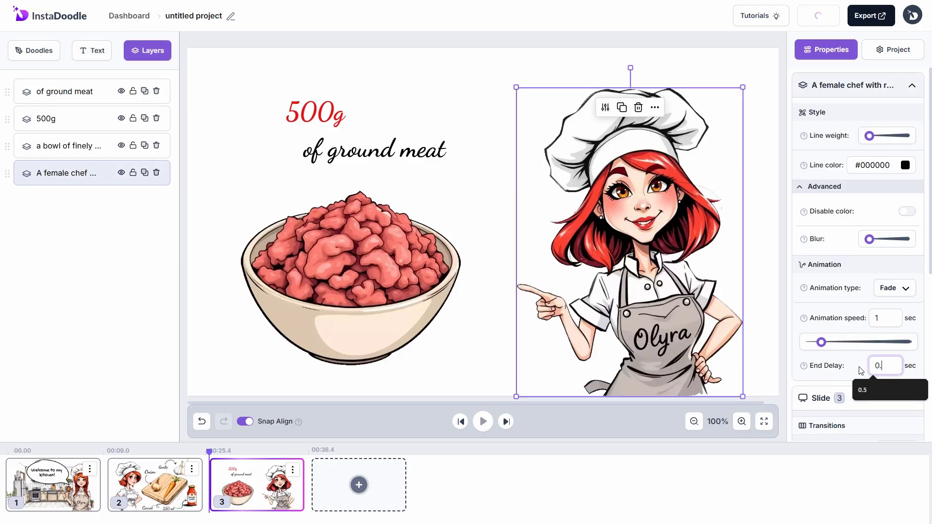
# Set the meat bowl's Draw animation speed to 5 seconds and its end delay to 0.5 seconds
pyautogui.click(100, 147)
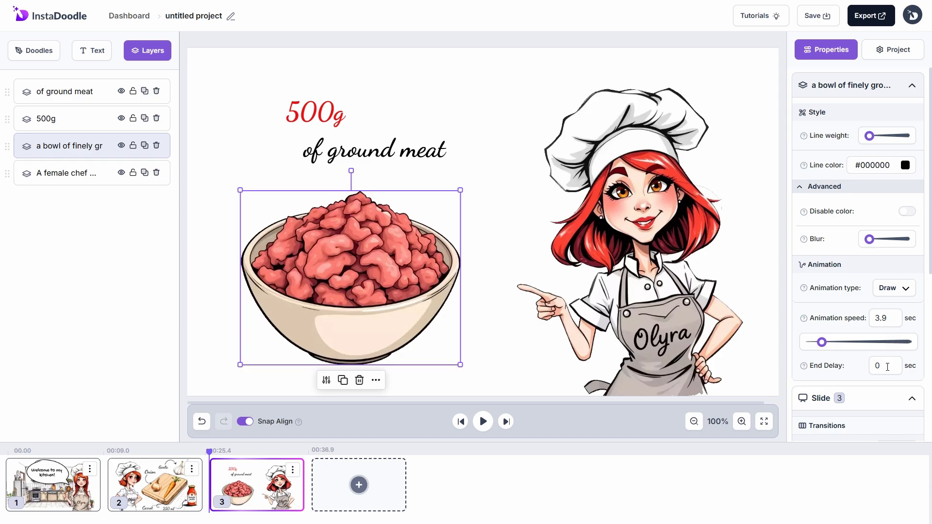
pyautogui.click(885, 368)
pyautogui.moveTo(886, 368); pyautogui.dragTo(867, 370)
pyautogui.write('0.5')
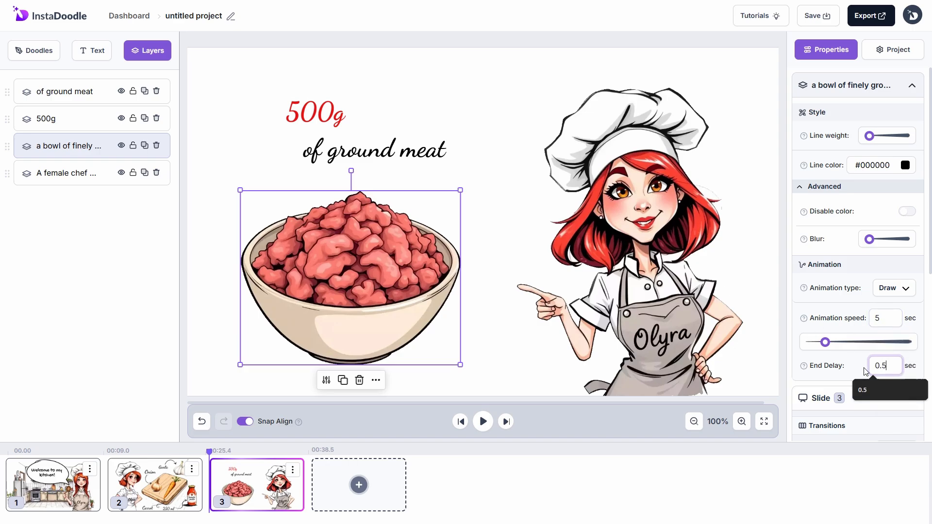
# Set the "500g" text's animation speed and end delay to 0.5 seconds each, and shorten the "of ground meat" text animation
pyautogui.click(100, 119)
pyautogui.scroll(-4, 873, 372)
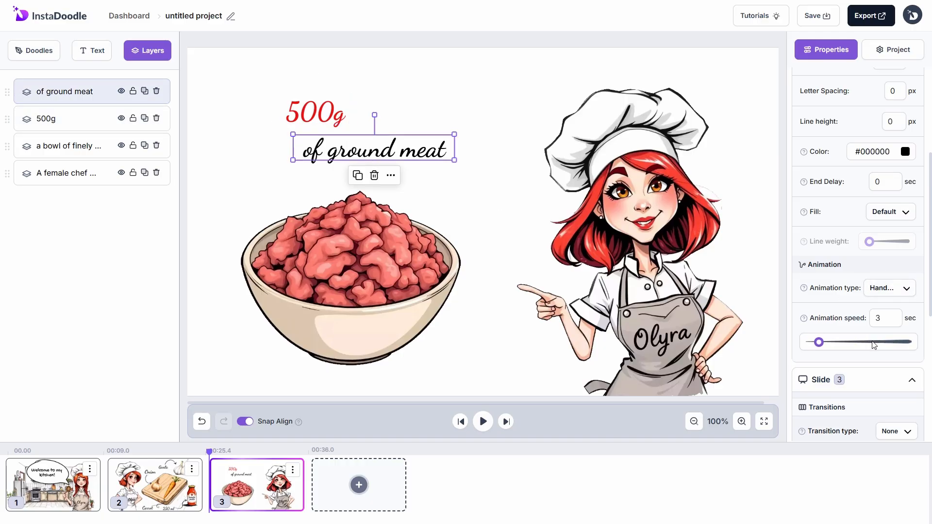
pyautogui.scroll(1, 887, 229)
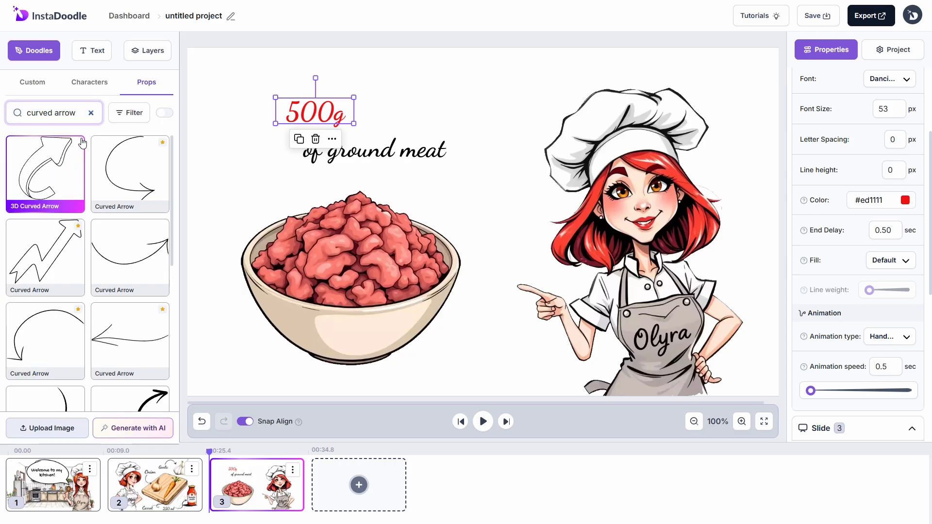
# Add a rotated curved arrow from the "of ground meat" text to the bowl, with 0.5-second animation speed and 1.5-second end delay
pyautogui.scroll(-2, 78, 190)
pyautogui.click(45, 326)
pyautogui.moveTo(482, 194); pyautogui.dragTo(493, 140)
pyautogui.moveTo(555, 79); pyautogui.dragTo(493, 169)
pyautogui.moveTo(466, 207); pyautogui.dragTo(469, 204)
pyautogui.moveTo(466, 147); pyautogui.dragTo(434, 138)
pyautogui.click(885, 337)
pyautogui.write('1.5')
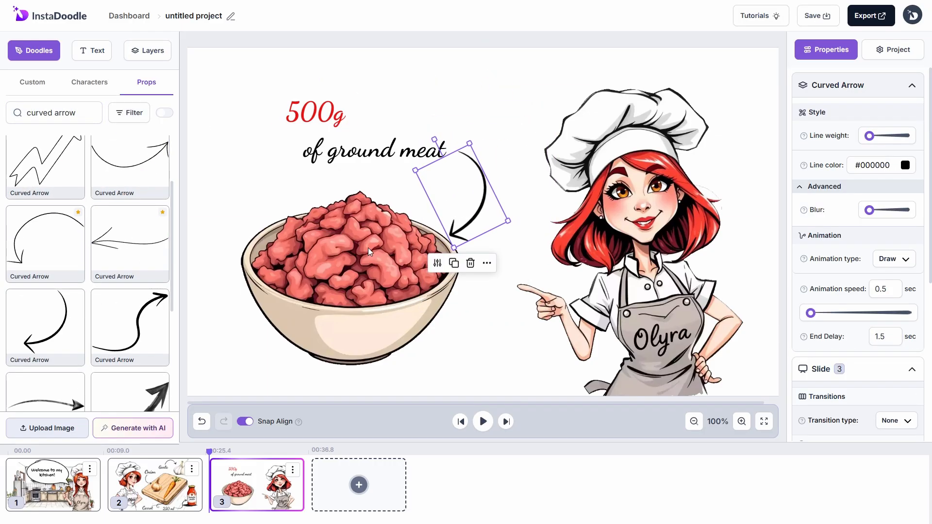
# Set the transition type of slide 3 to Wipe
pyautogui.scroll(-4, 879, 243)
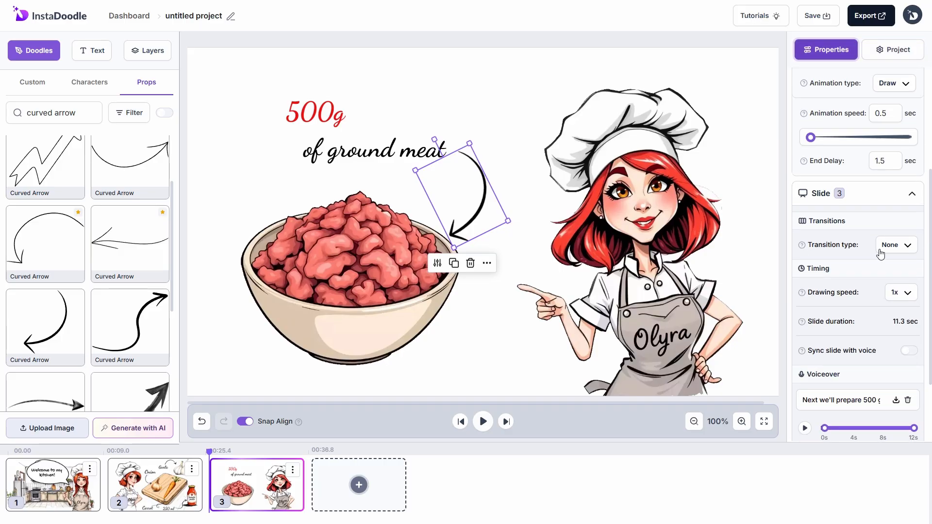
pyautogui.click(897, 245)
pyautogui.click(870, 319)
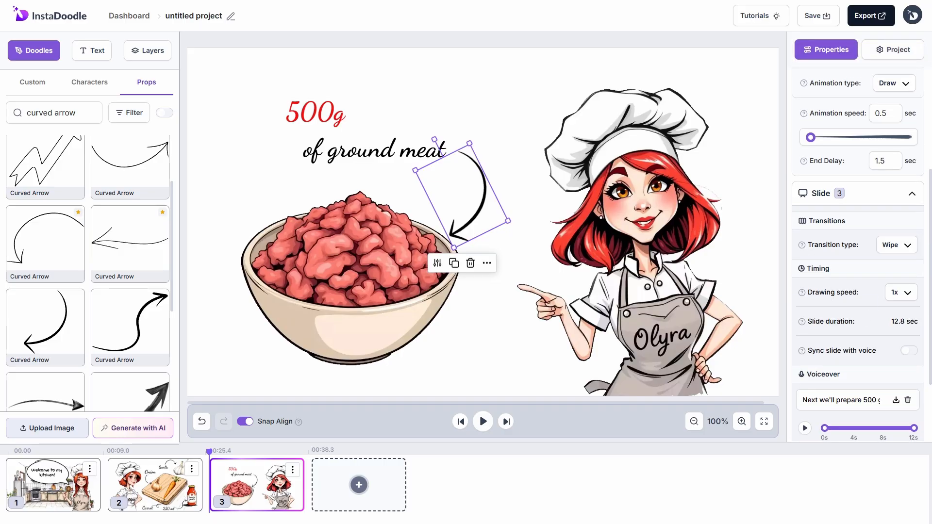